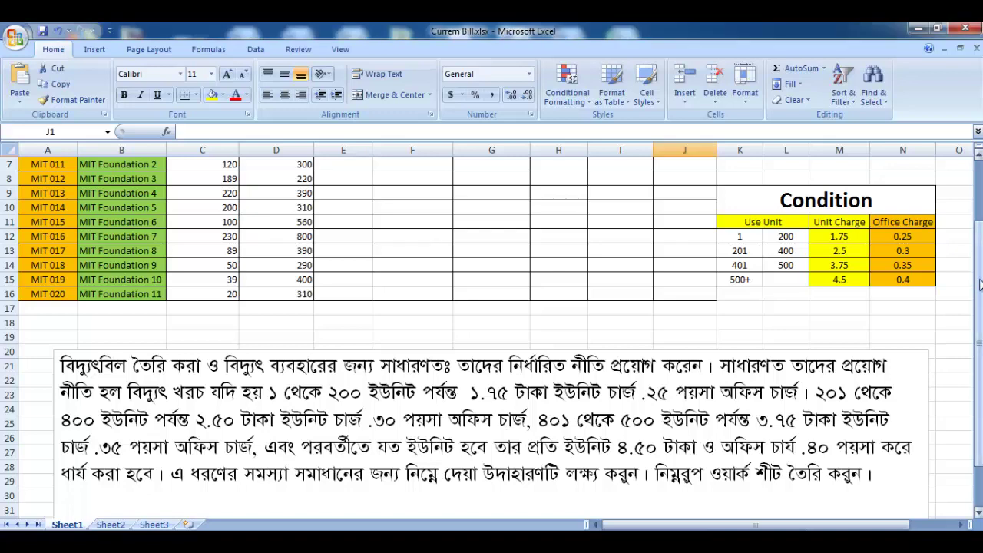
- Scroll up to row 1 to show the Current Bill Project title and column headers
drag(979, 285, 979, 273)
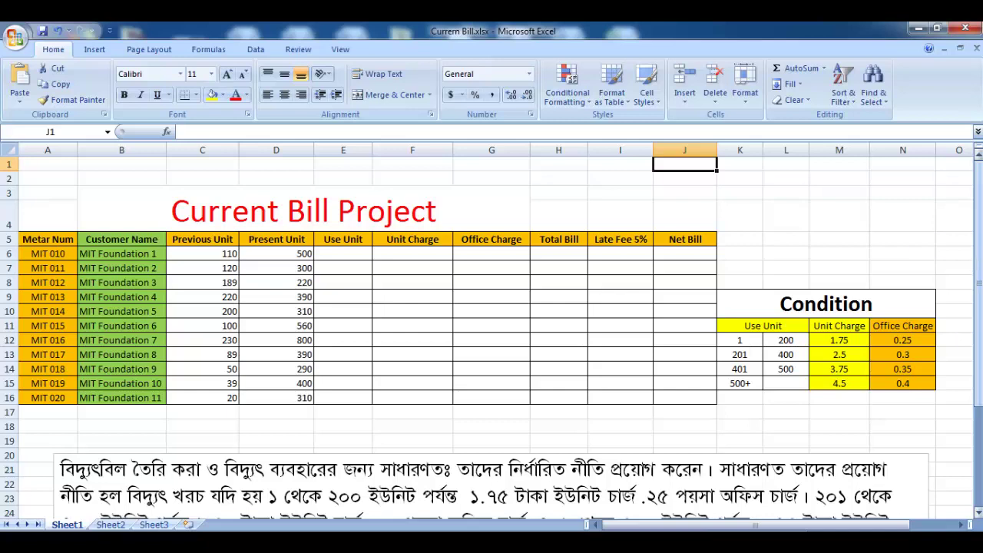
- Scroll down to the Bengali billing-rules text box and highlight its opening sentence
drag(976, 240, 977, 248)
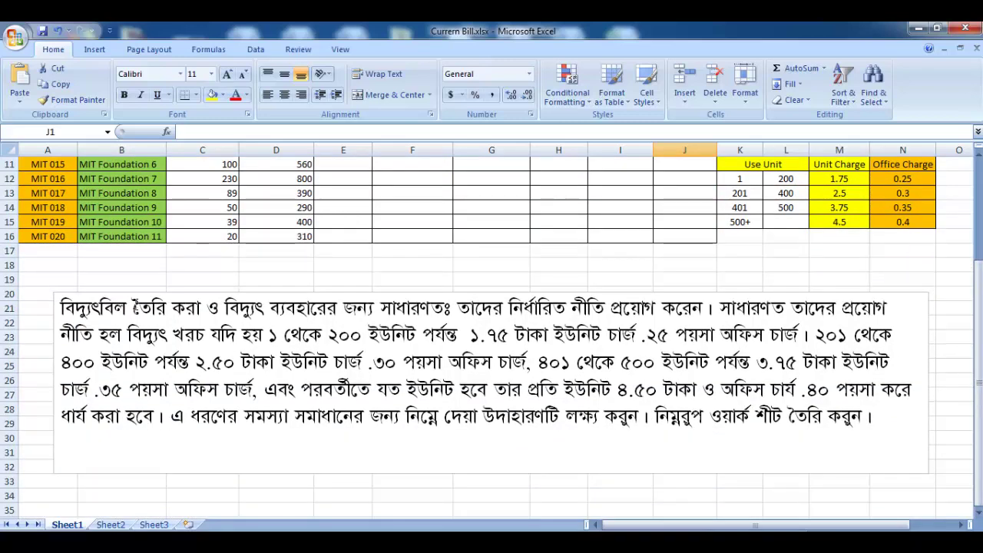
click(62, 306)
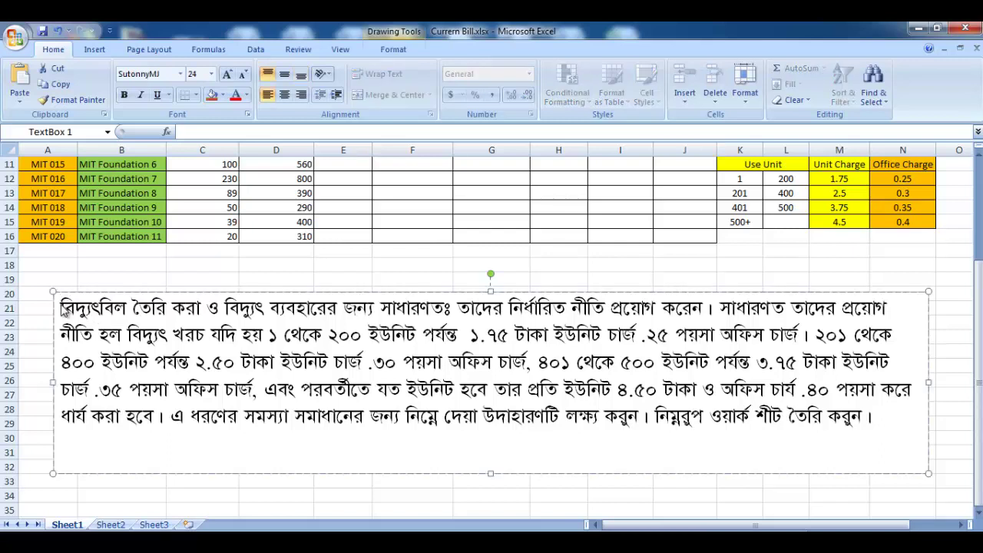
mouse_move(64, 309)
mouse_down()
mouse_move(450, 320)
mouse_move(714, 310)
mouse_move(68, 316)
mouse_up()
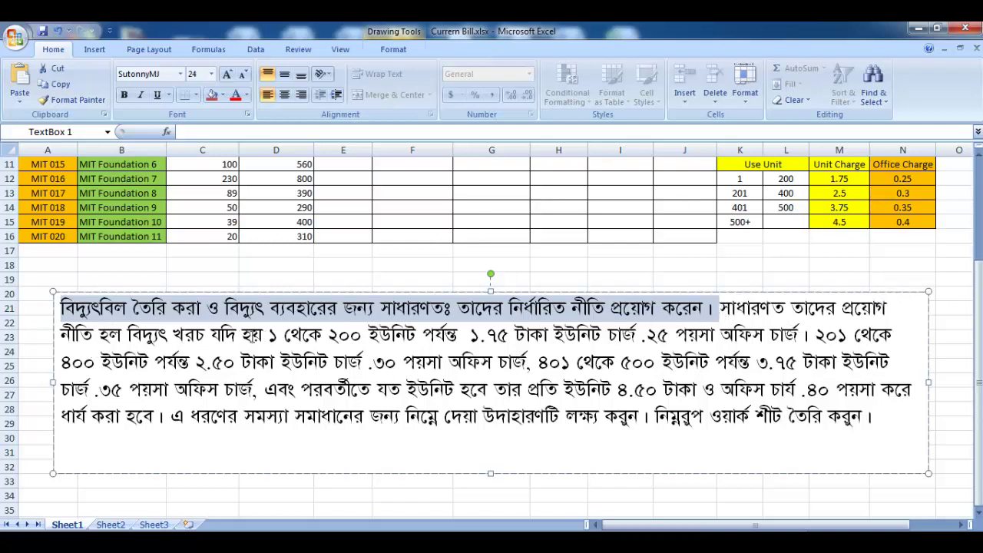
drag(243, 335, 463, 336)
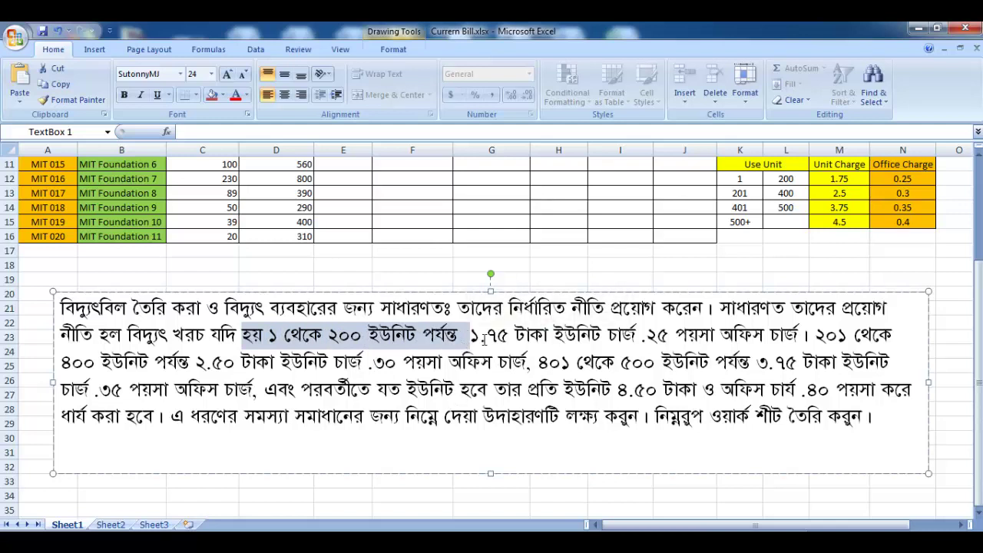
drag(471, 338, 799, 338)
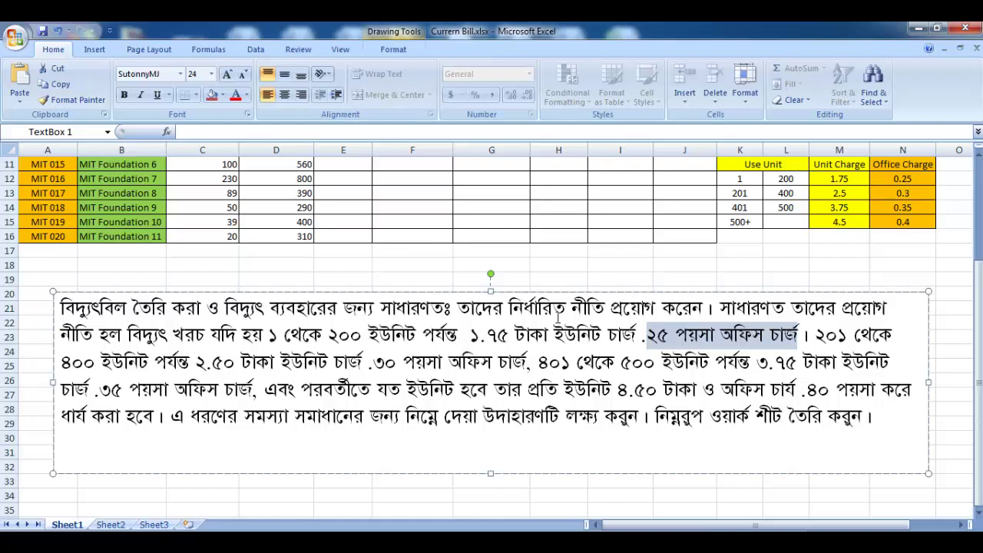
click(576, 344)
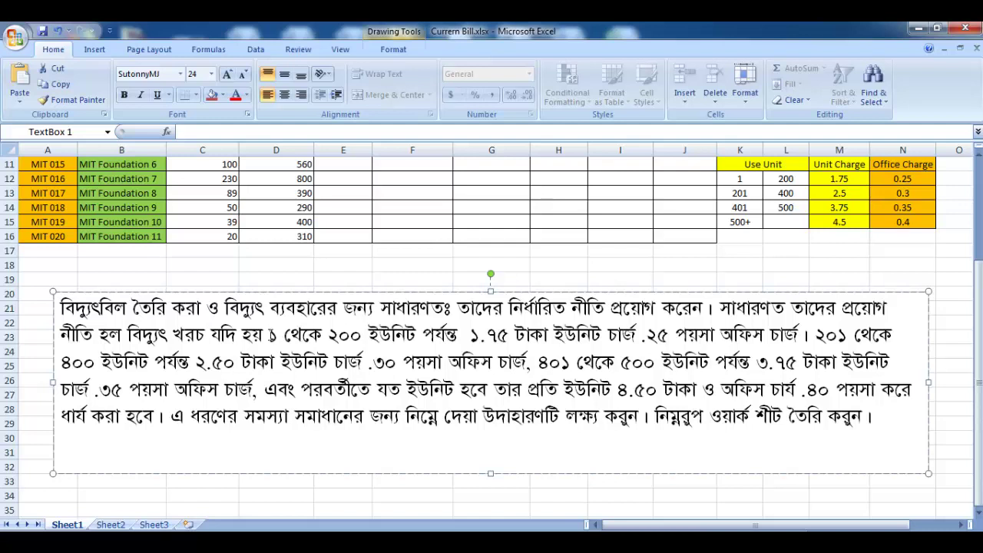
drag(269, 336, 453, 347)
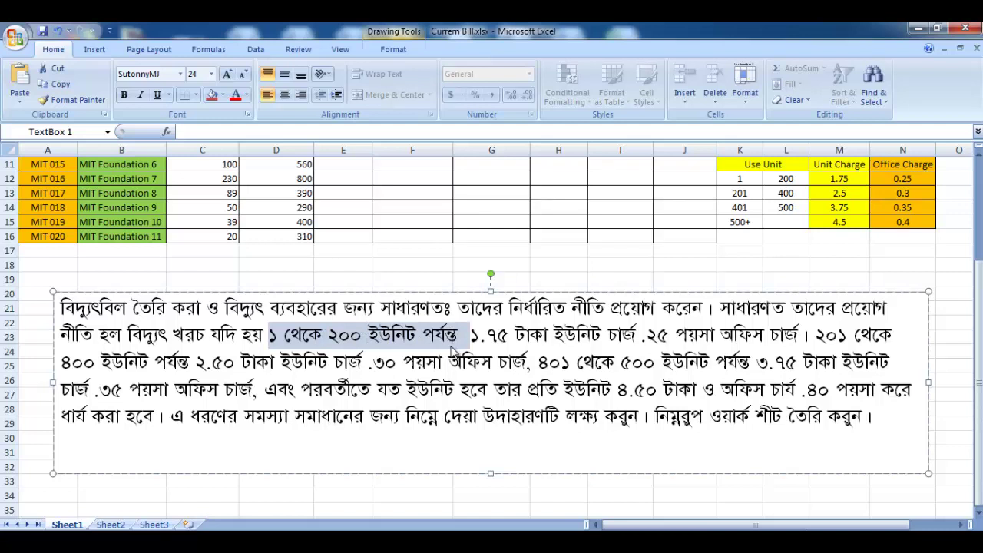
drag(471, 335, 566, 340)
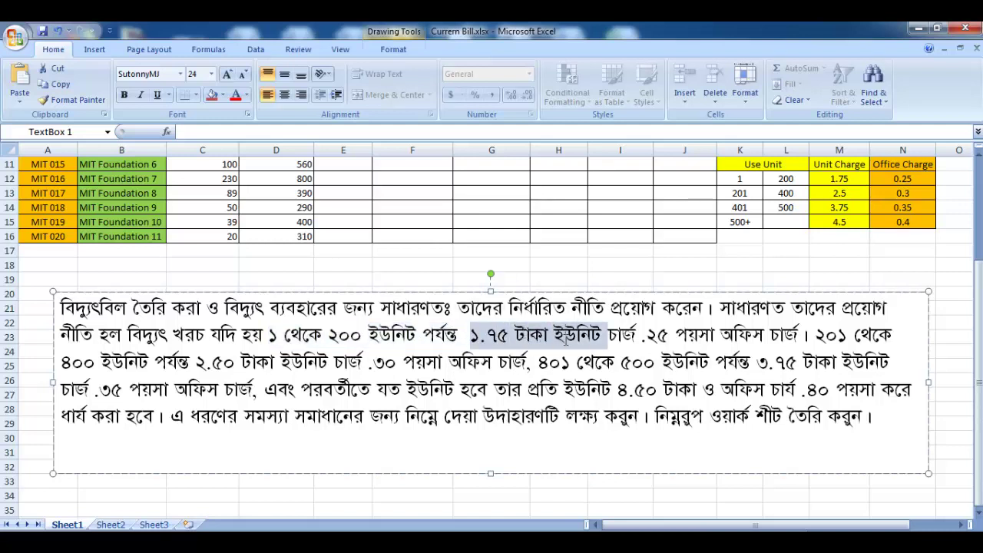
drag(640, 336, 795, 339)
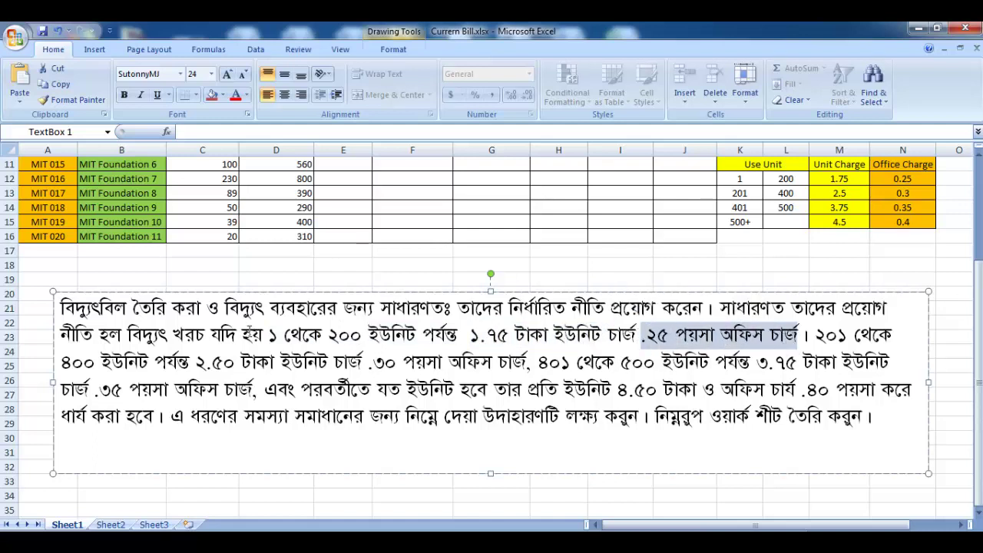
drag(242, 335, 422, 338)
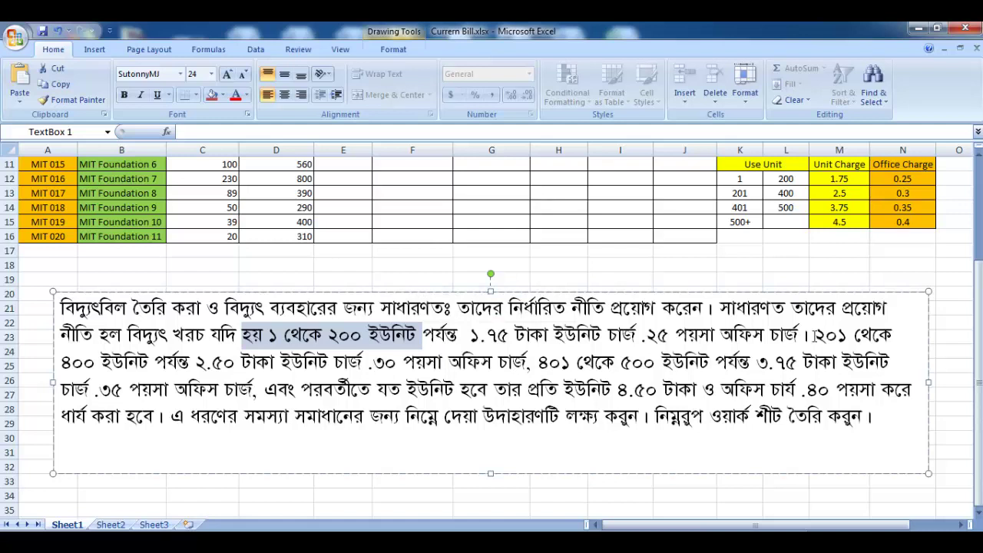
drag(814, 338, 891, 335)
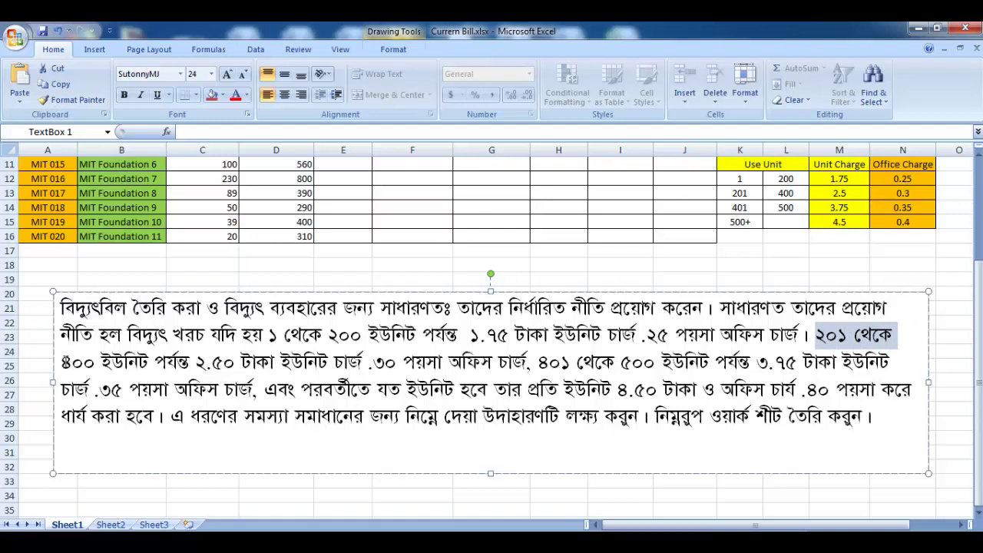
drag(61, 363, 529, 363)
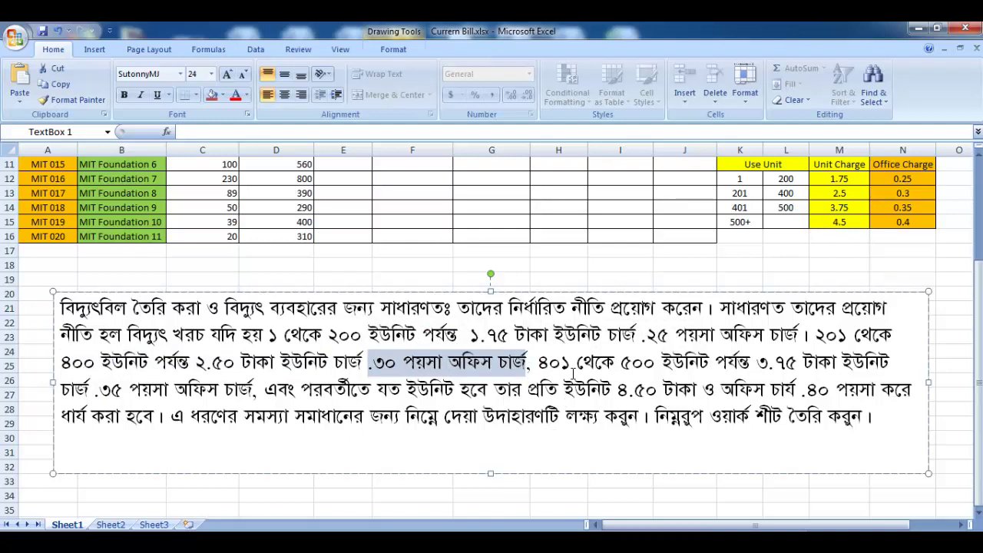
mouse_move(539, 362)
mouse_down()
mouse_move(713, 358)
mouse_move(731, 367)
mouse_up()
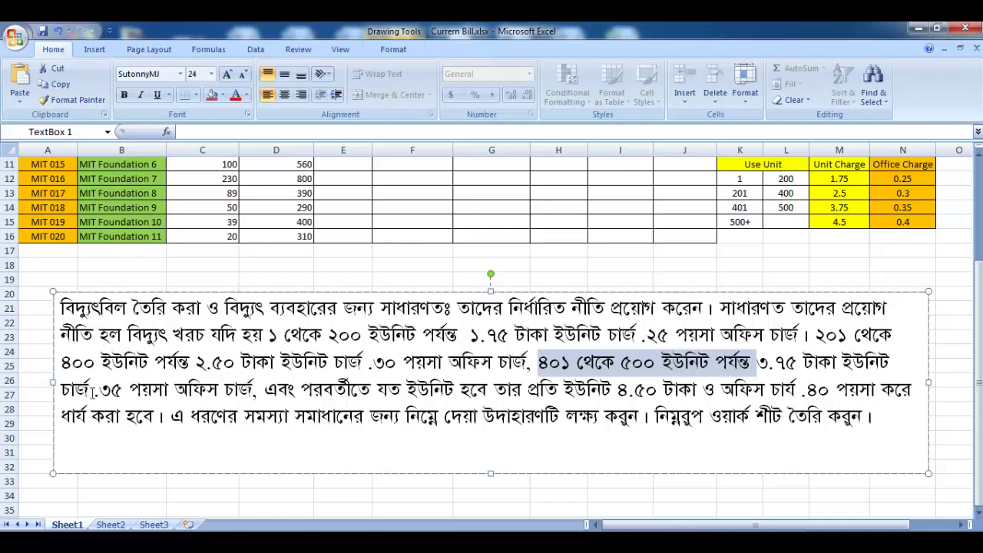
drag(92, 392, 258, 406)
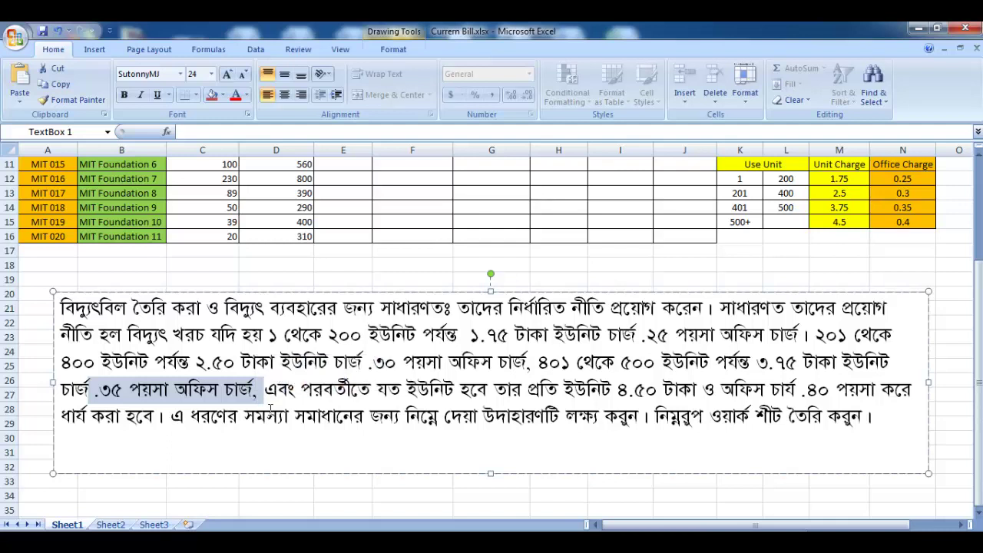
click(271, 408)
drag(264, 393, 513, 399)
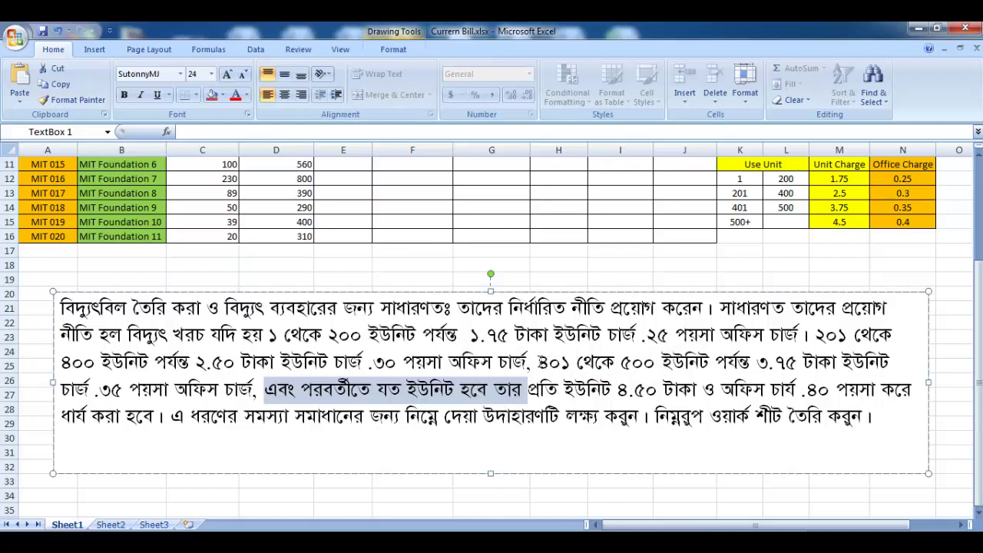
drag(539, 362, 661, 364)
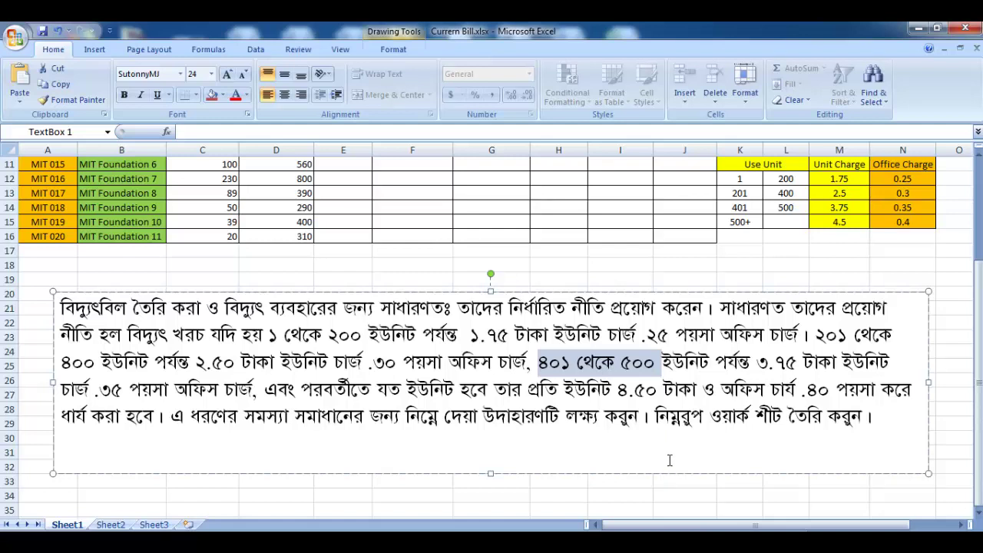
- Highlight the 500-unit limit, the 4.50 taka rate and the .40 paisa office charge in the rules
click(632, 365)
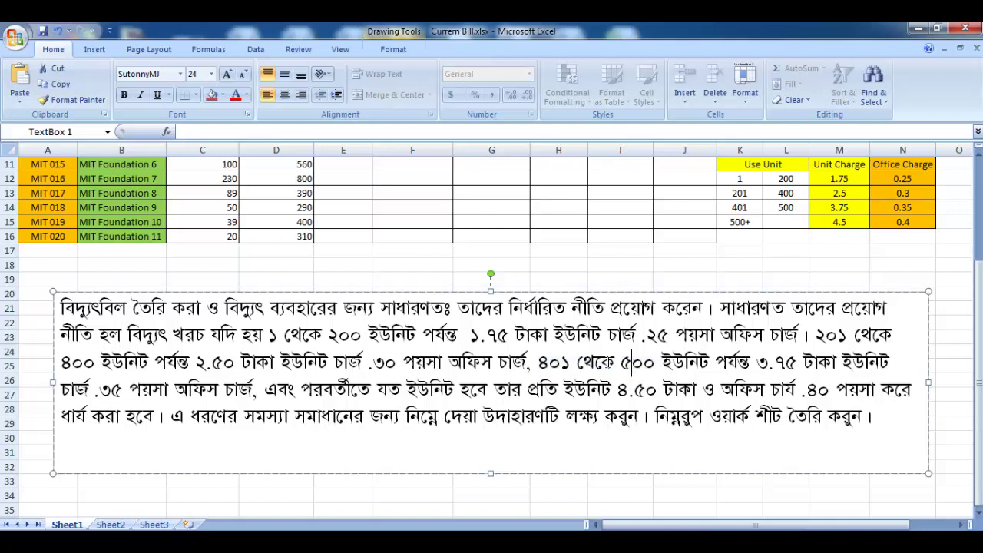
drag(622, 364, 654, 364)
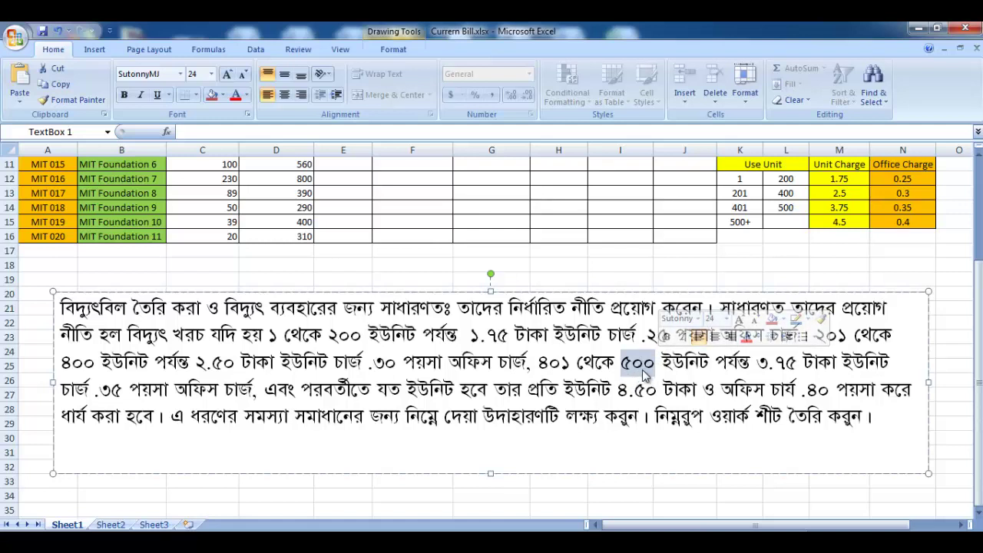
click(643, 375)
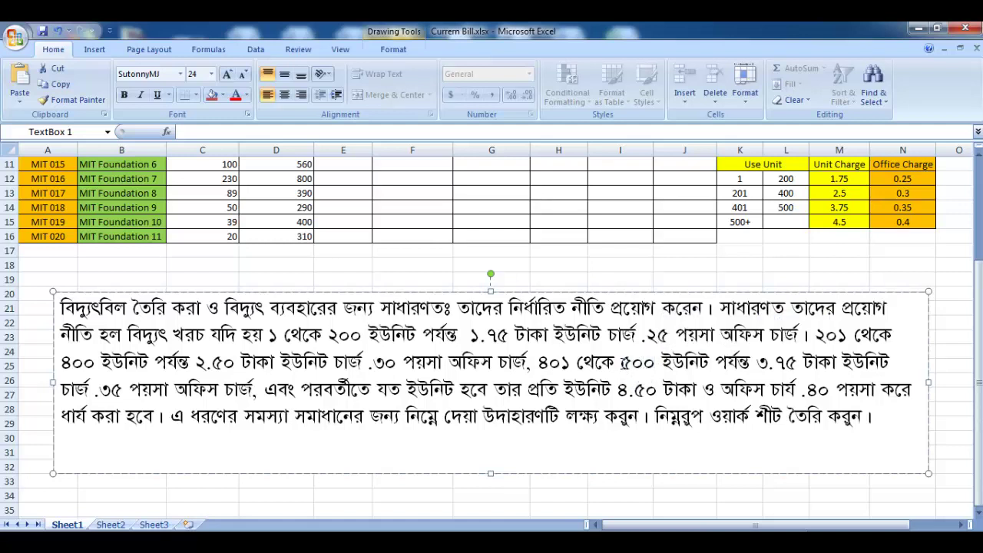
drag(622, 365, 687, 371)
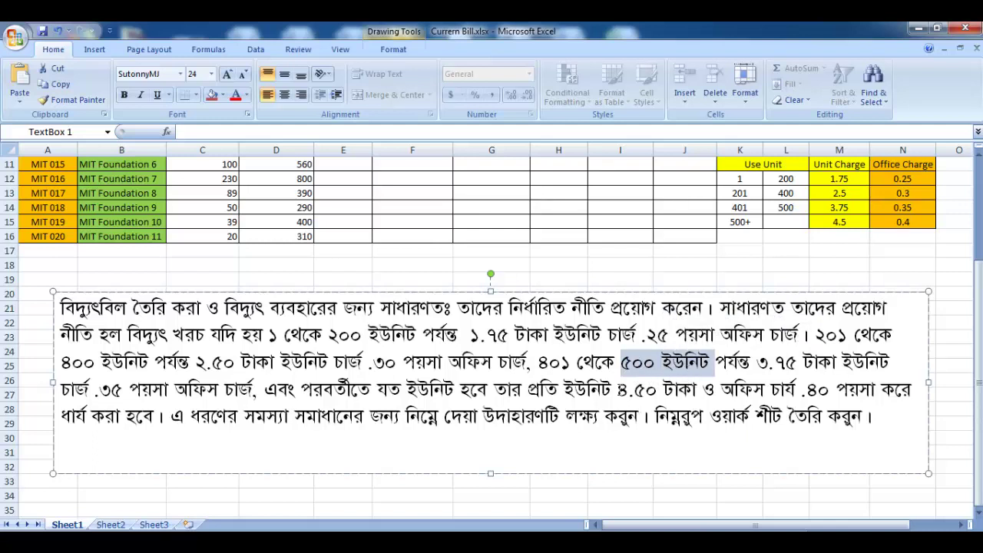
drag(618, 389, 701, 390)
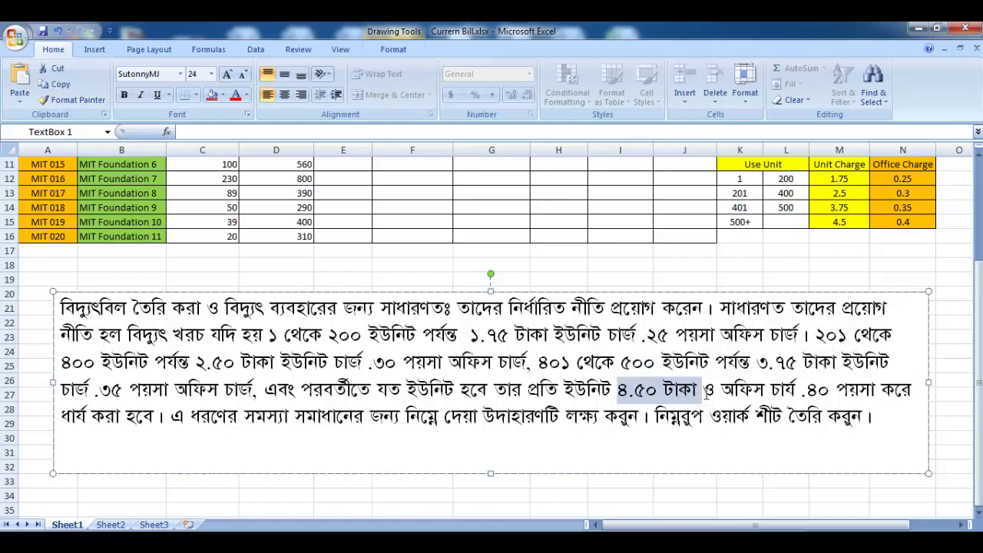
drag(771, 390, 872, 393)
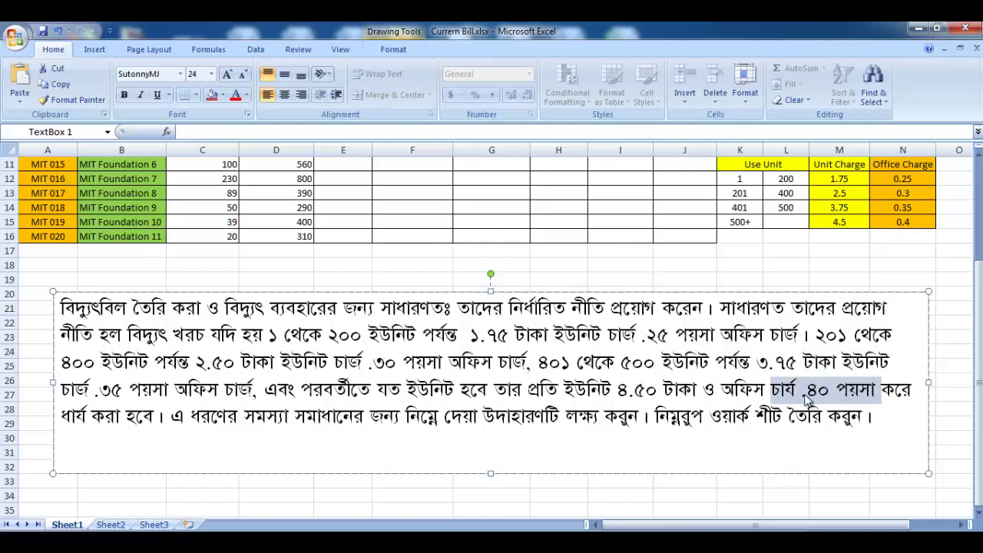
- Scroll back to the top of the Current Bill Project table
scroll(807, 393, up, 2)
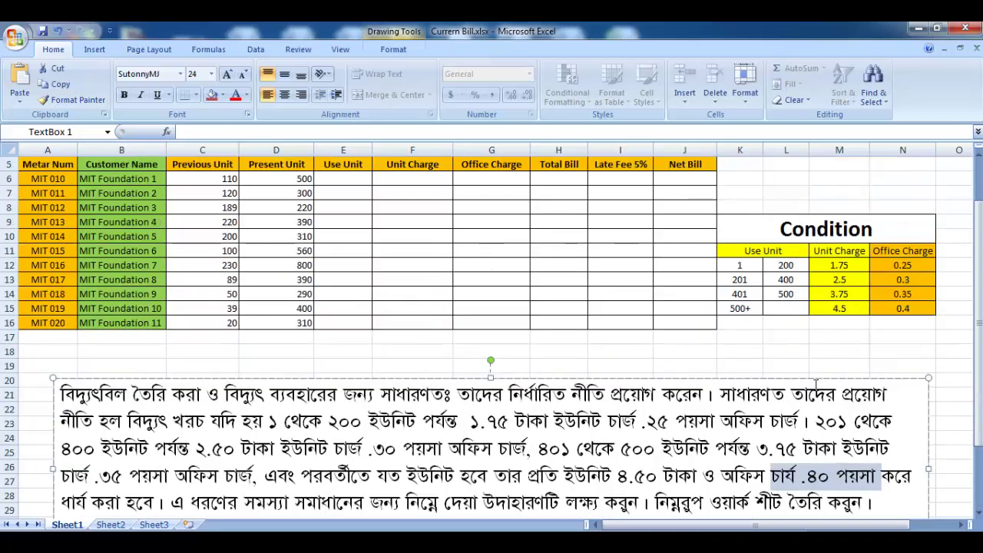
scroll(812, 385, up, 1)
scroll(506, 434, down, 1)
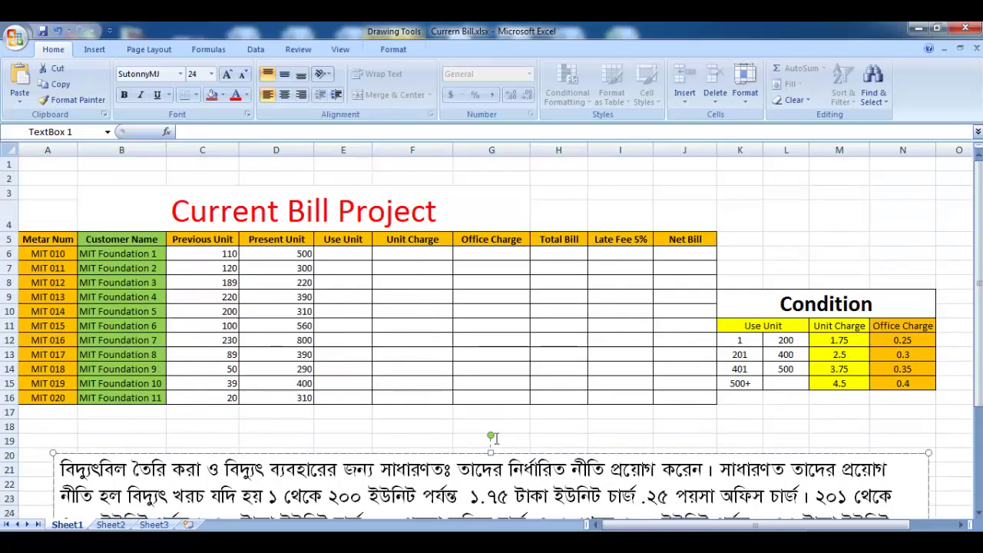
scroll(496, 444, up, 2)
click(842, 309)
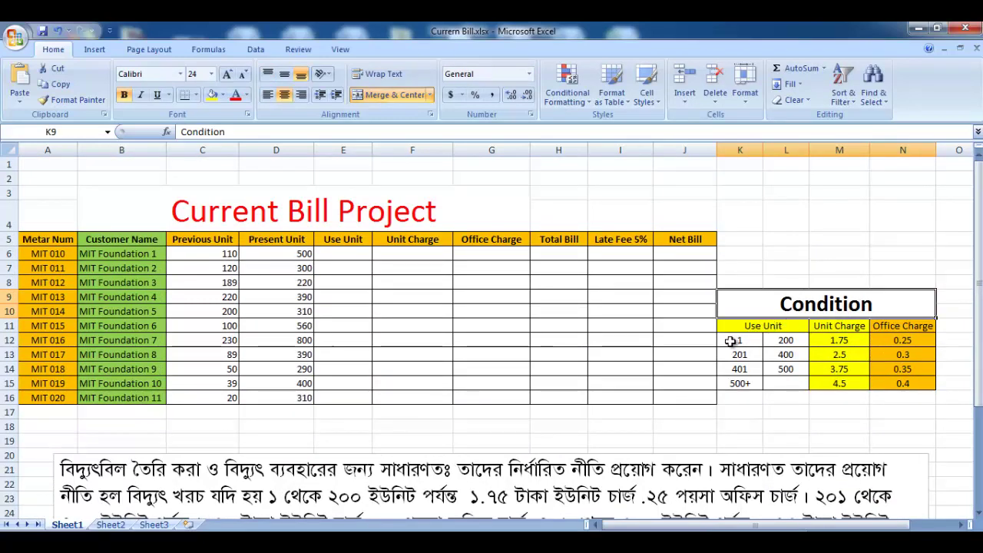
drag(729, 340, 794, 342)
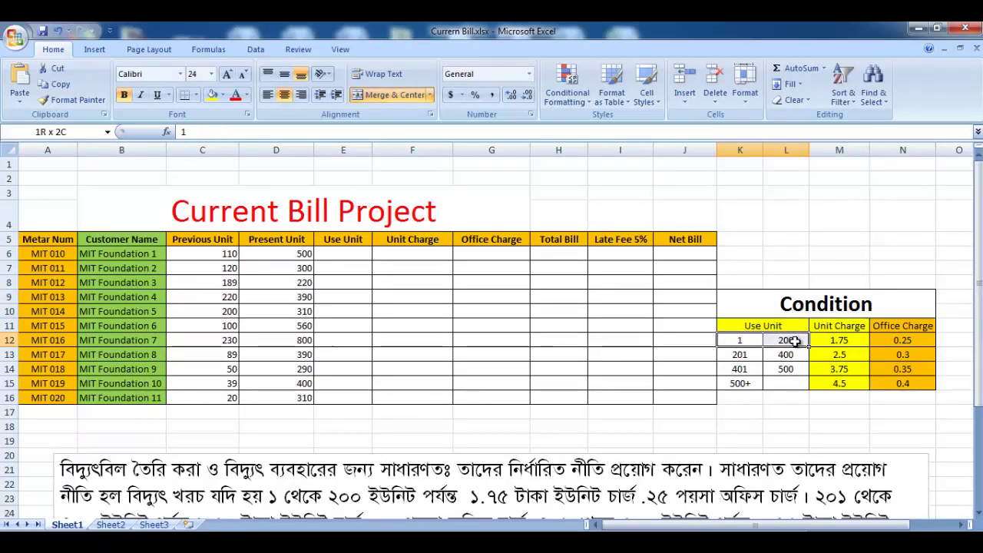
drag(795, 342, 857, 343)
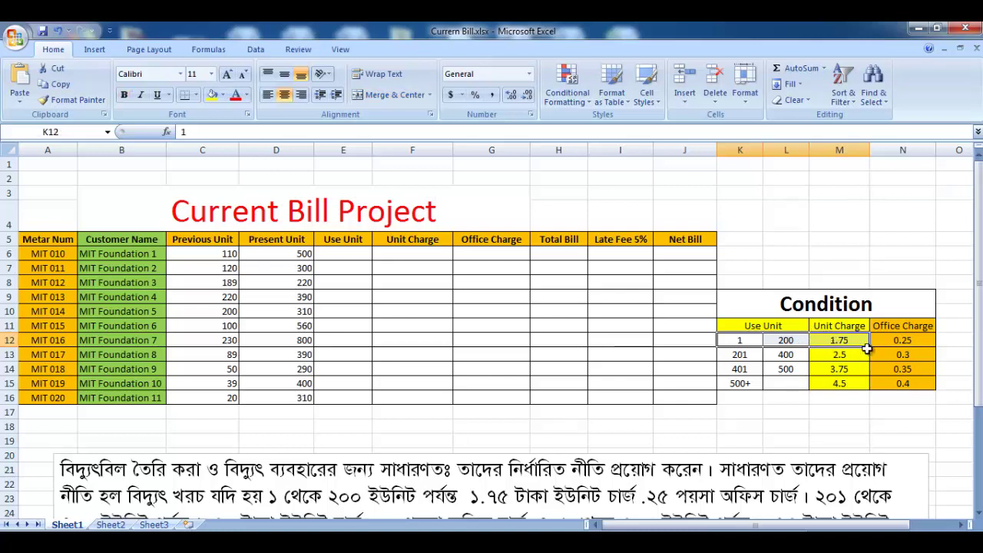
click(894, 343)
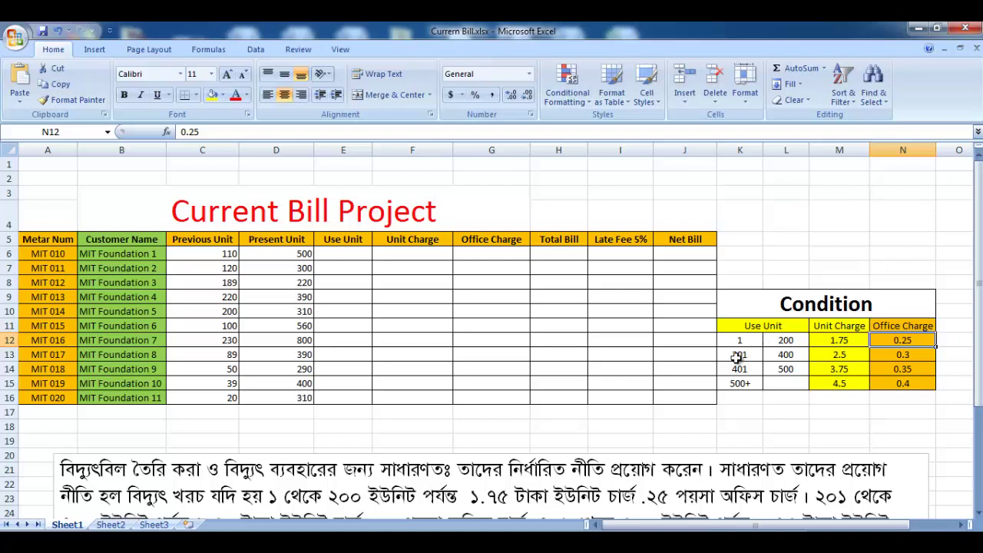
drag(736, 353, 781, 361)
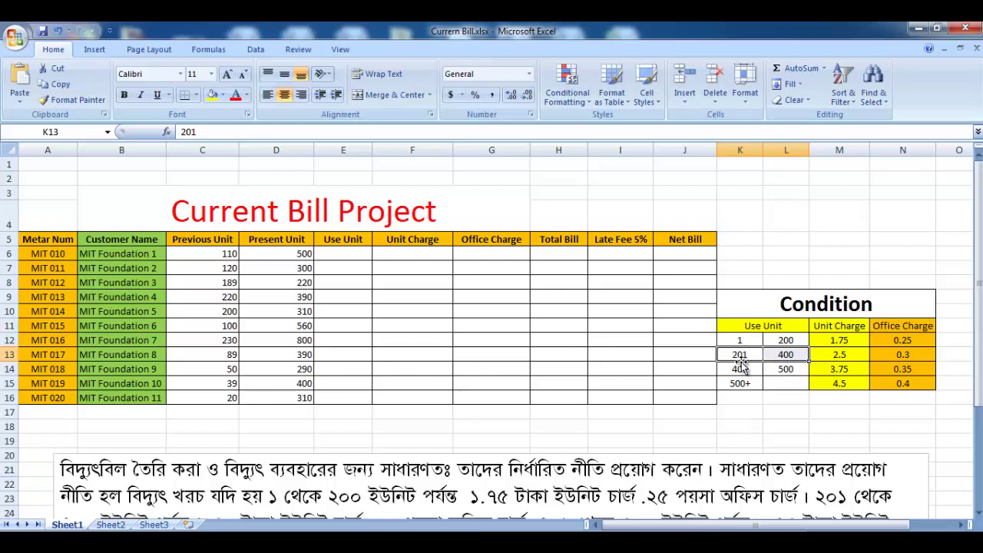
click(848, 357)
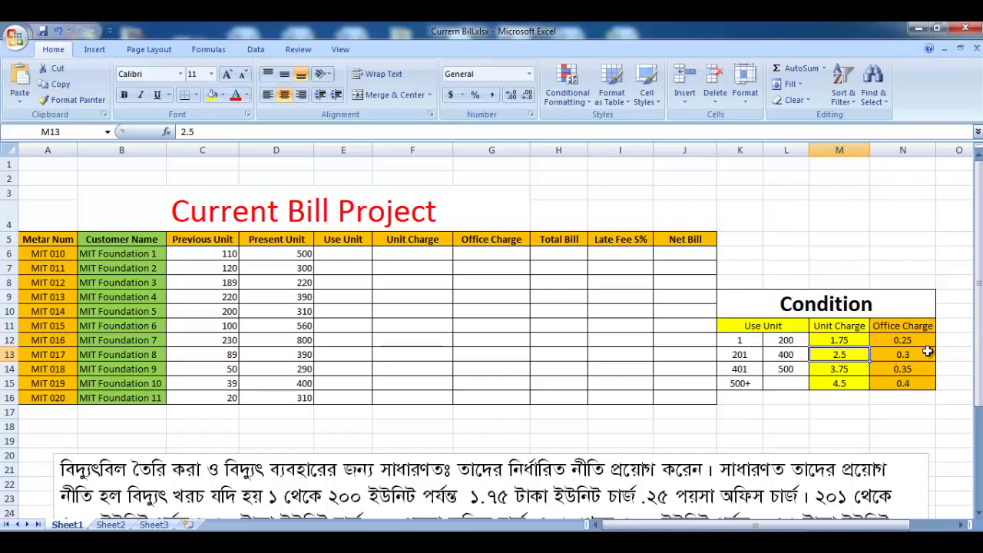
click(924, 356)
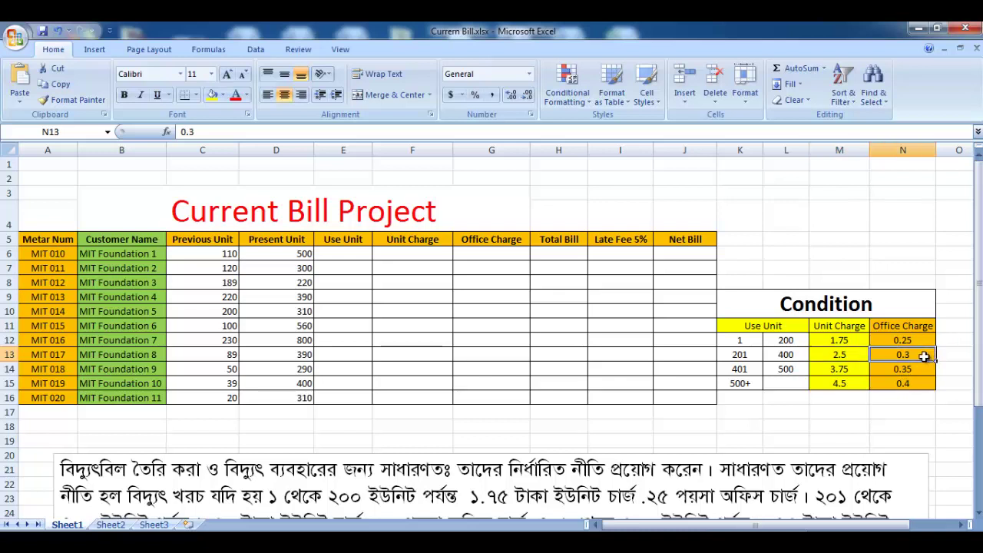
click(735, 370)
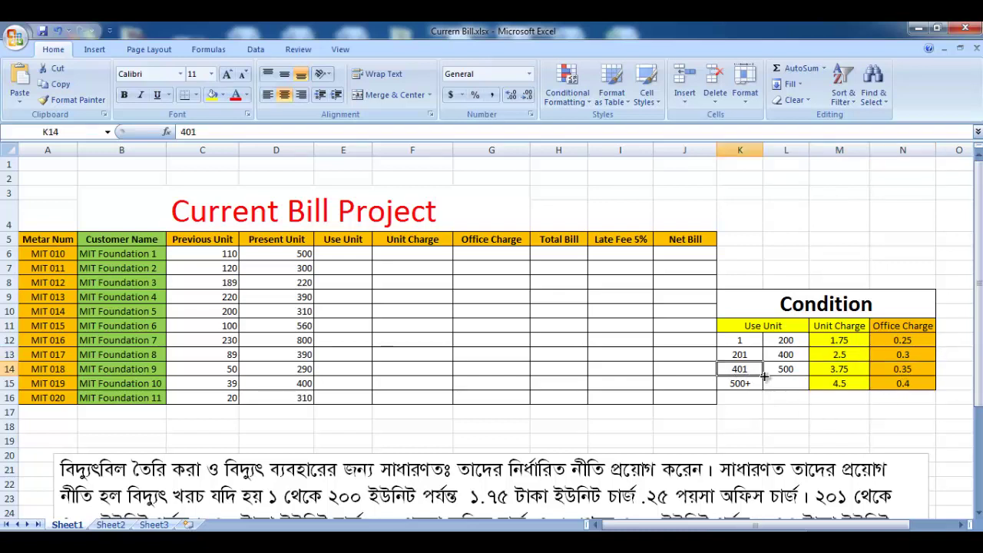
drag(783, 372, 740, 372)
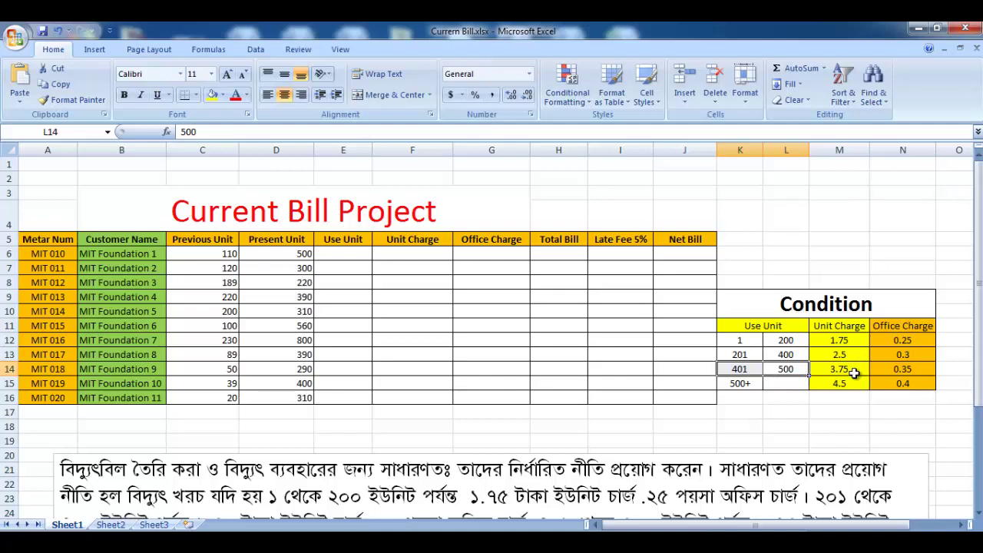
click(899, 370)
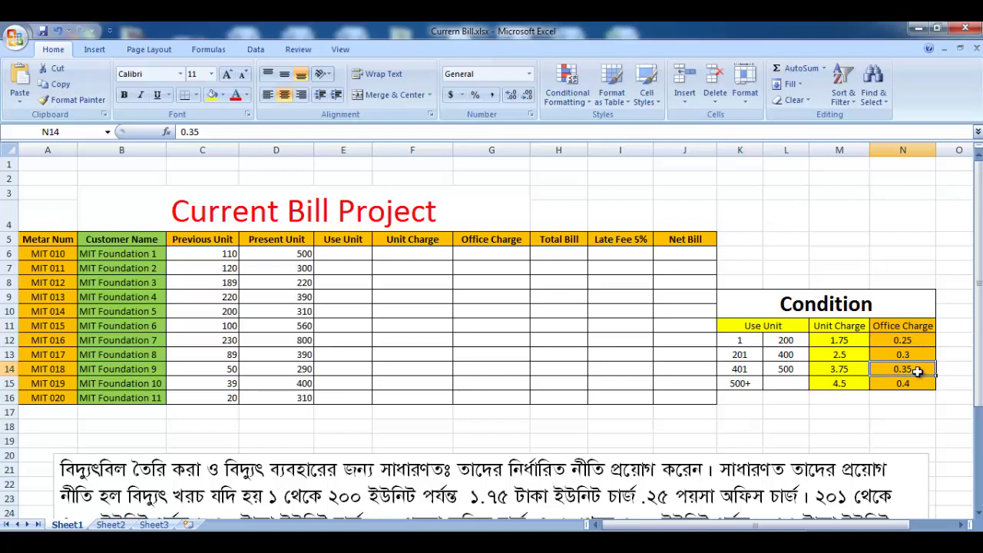
click(733, 384)
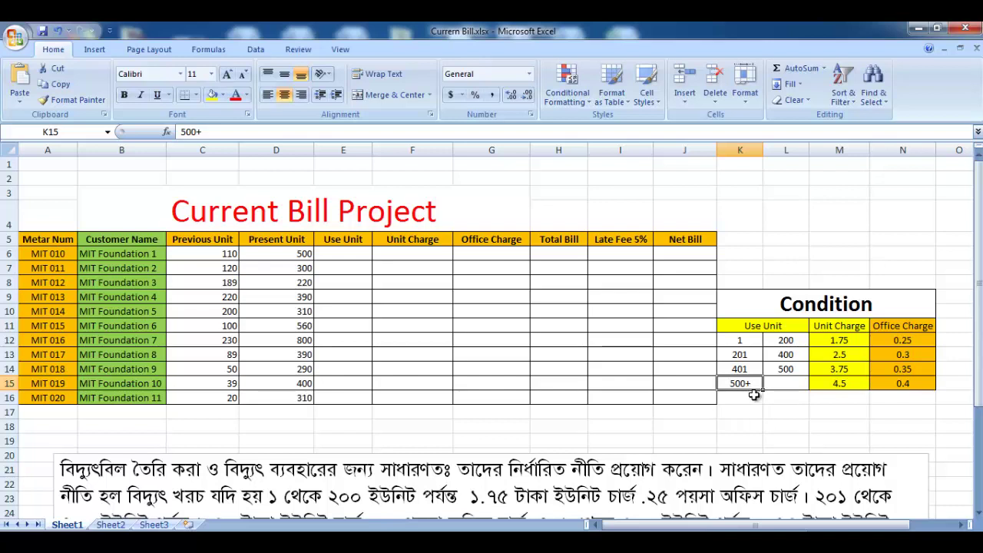
click(846, 384)
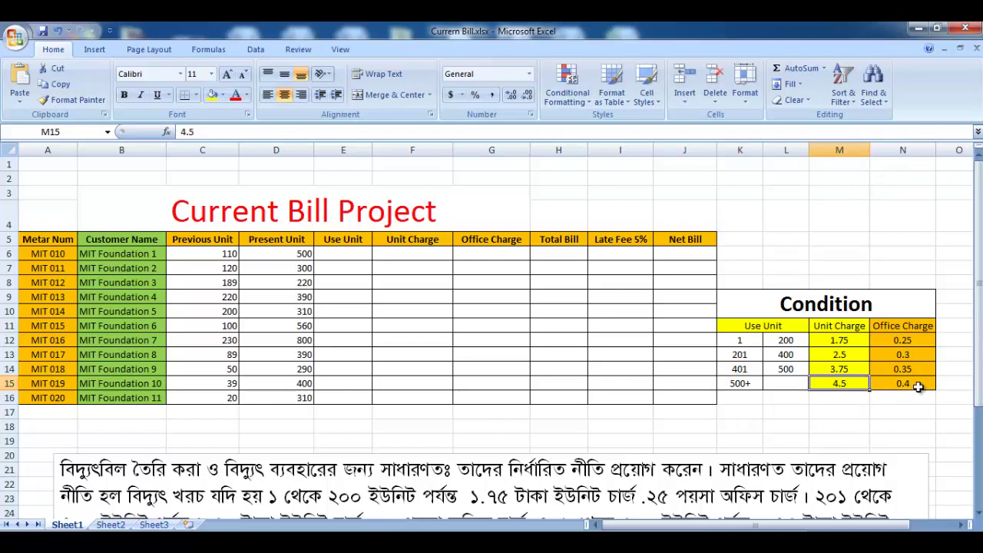
click(918, 385)
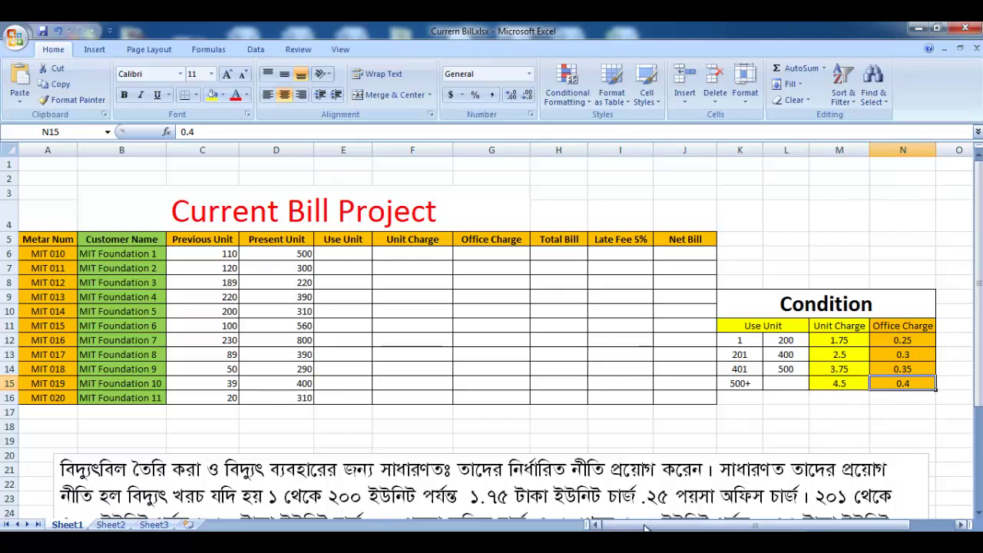
drag(734, 302, 883, 383)
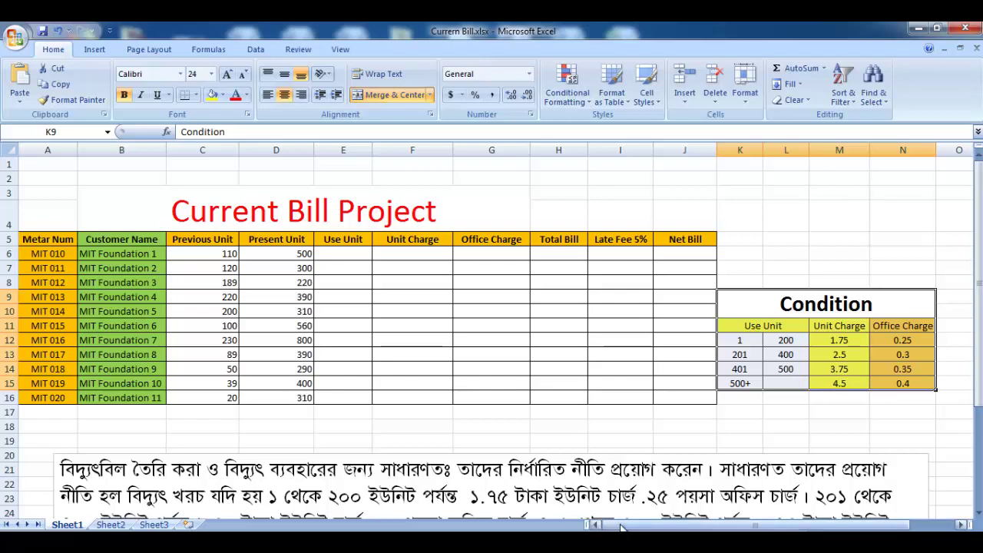
drag(589, 524, 587, 525)
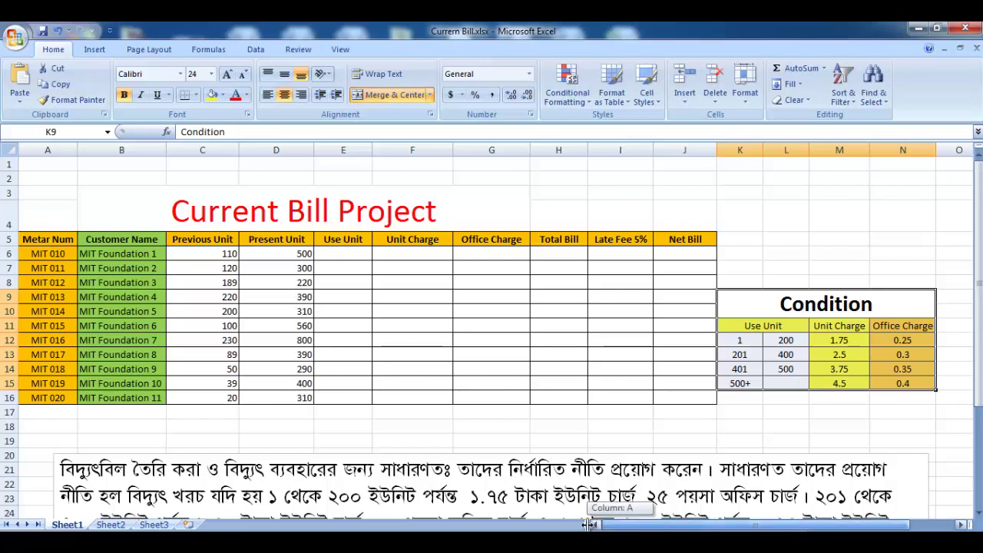
click(238, 217)
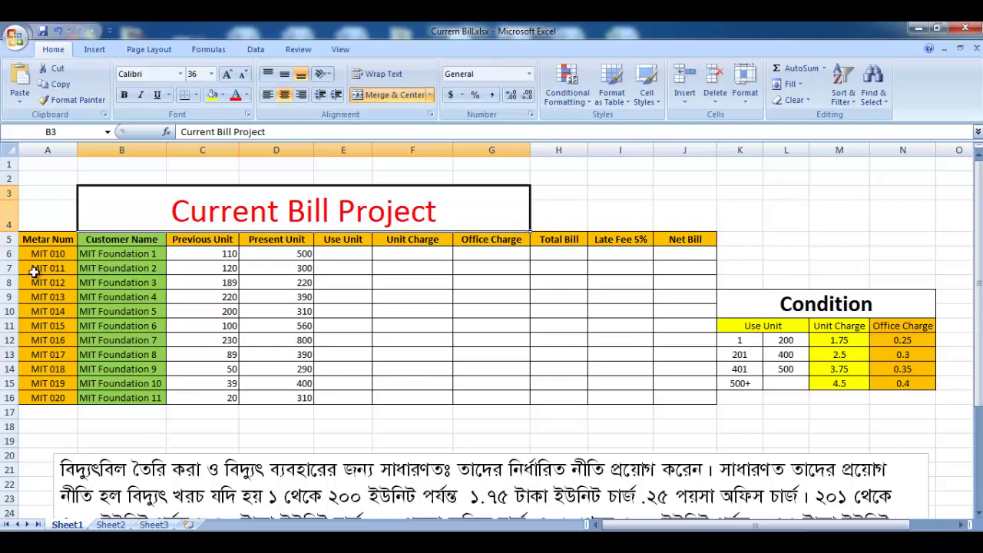
click(49, 241)
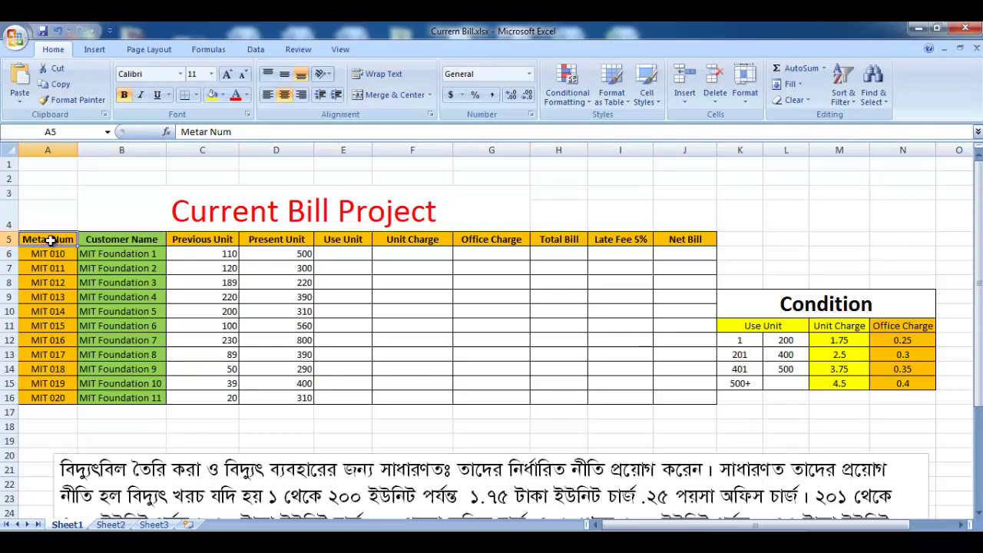
drag(49, 242, 33, 398)
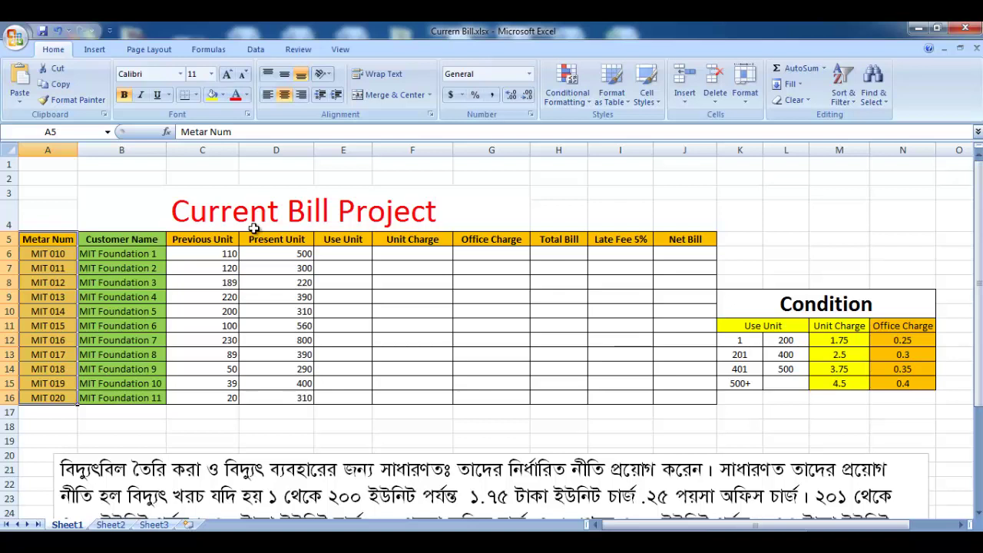
click(46, 259)
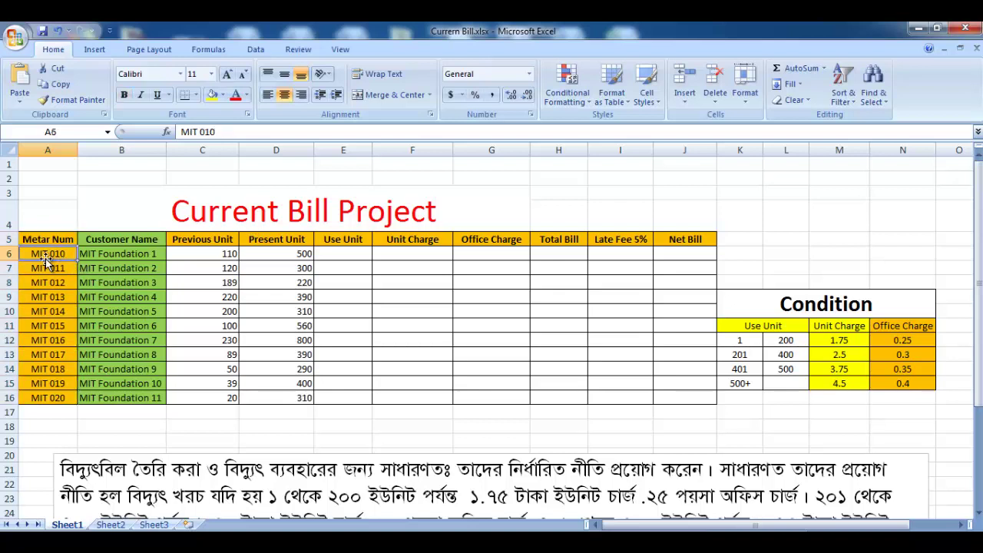
drag(45, 255, 28, 407)
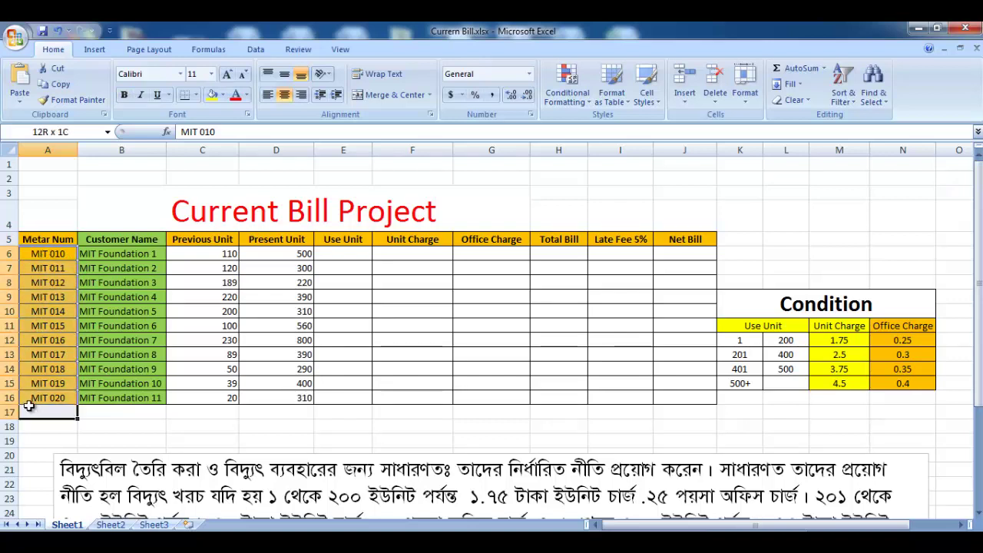
click(143, 253)
drag(114, 256, 107, 401)
click(121, 253)
drag(120, 253, 103, 403)
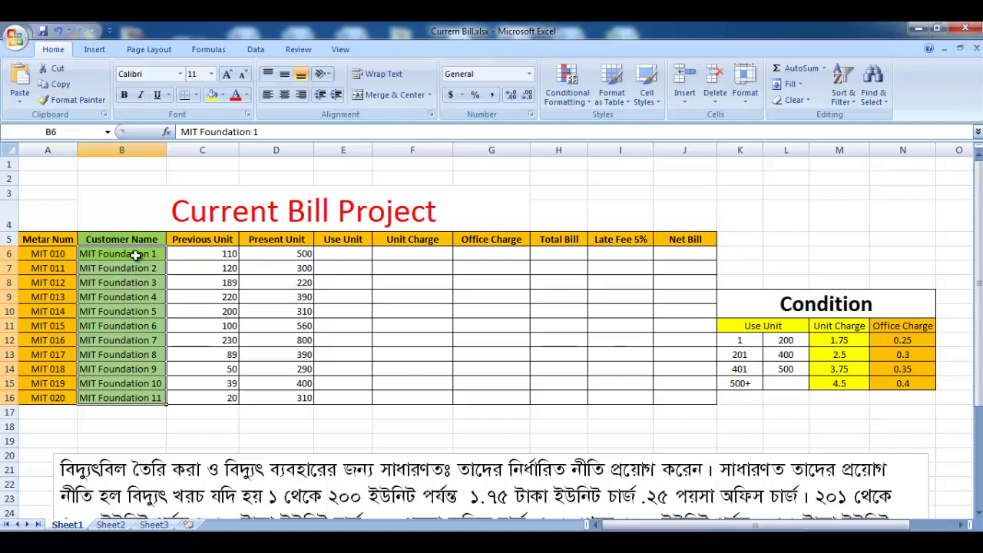
click(135, 254)
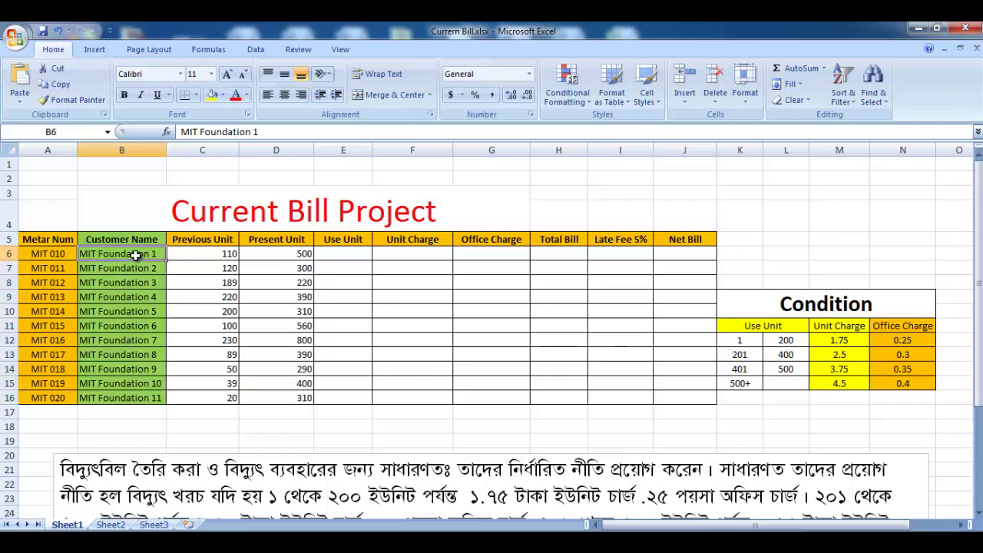
click(197, 239)
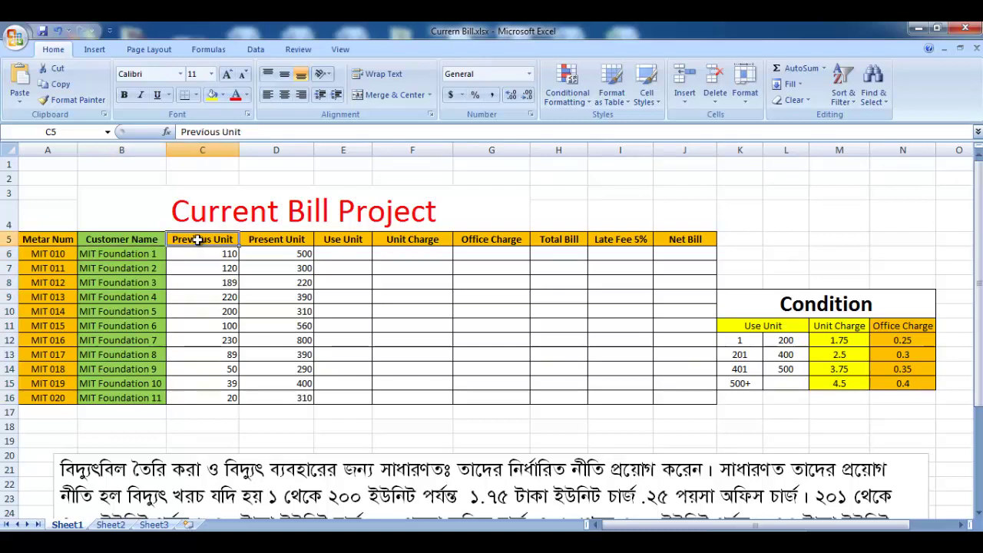
click(290, 243)
click(193, 240)
click(209, 259)
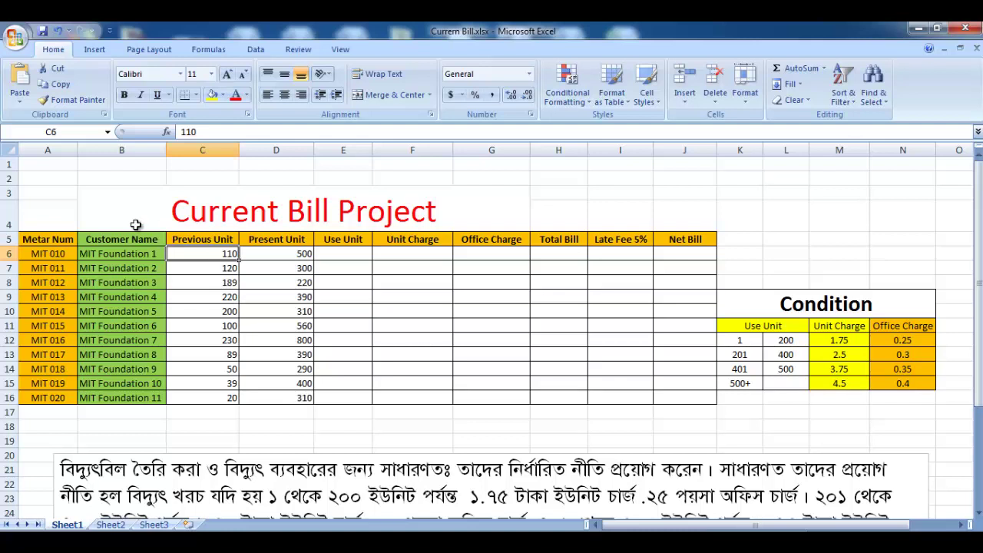
- Change MIT 020's Previous Unit in C16 from 20 to 0
click(229, 398)
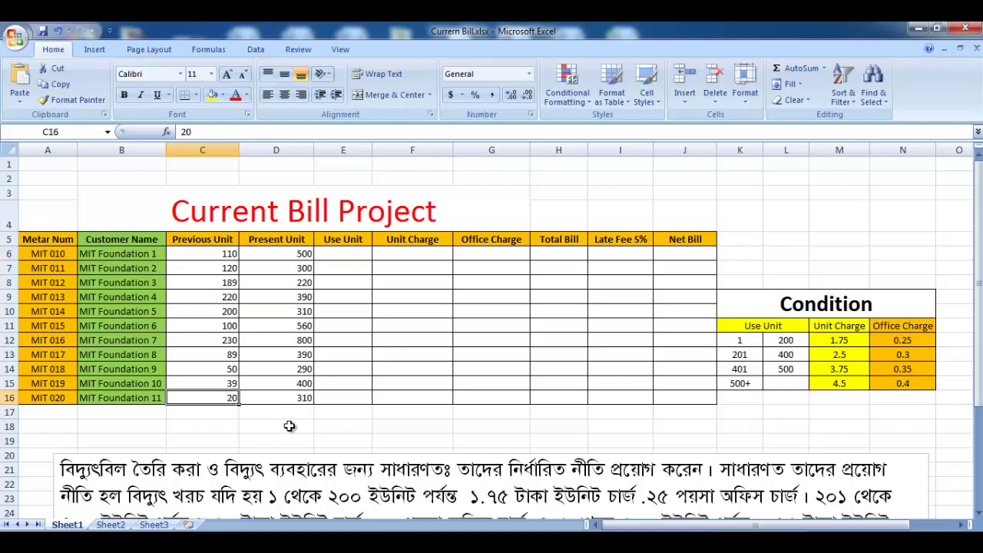
text(0)
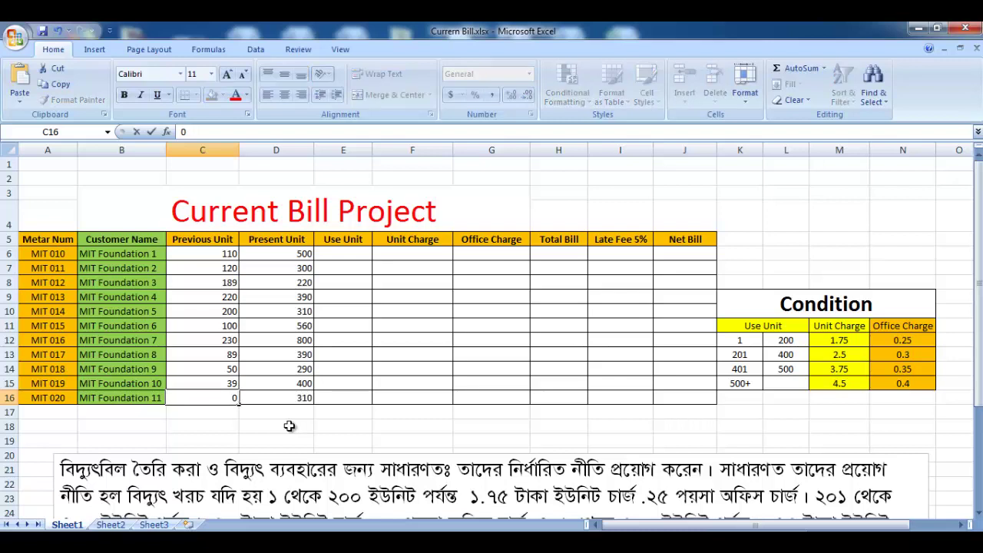
key(Return)
click(219, 401)
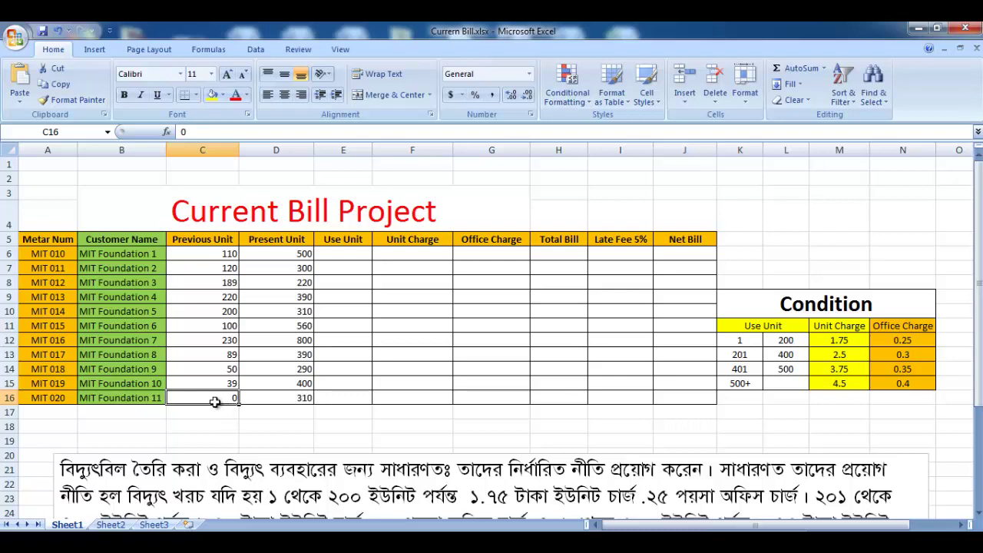
click(281, 400)
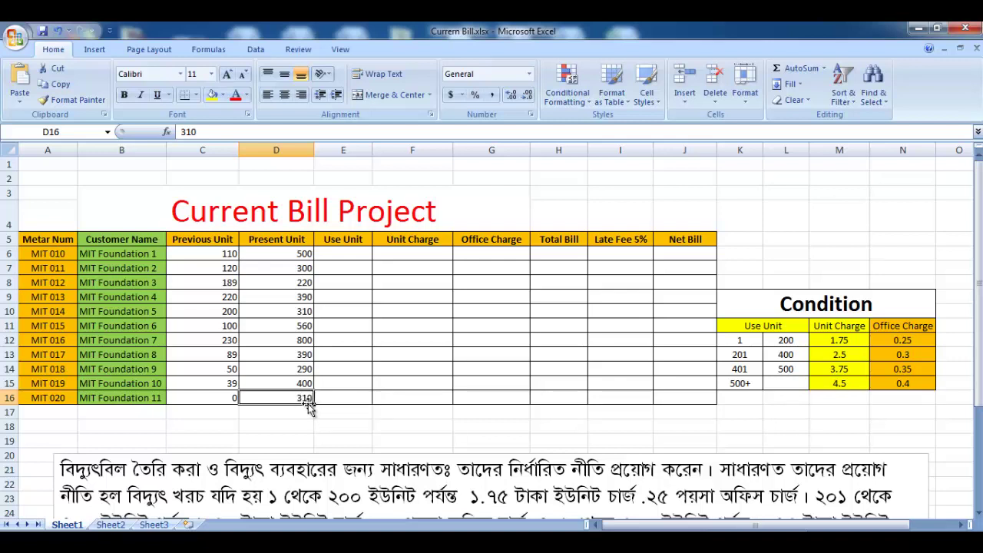
click(221, 257)
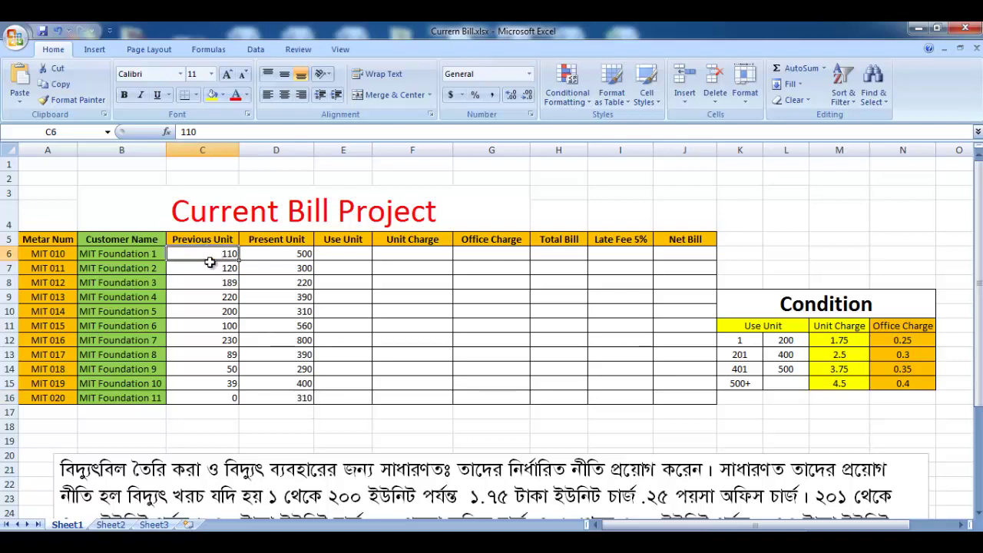
click(296, 242)
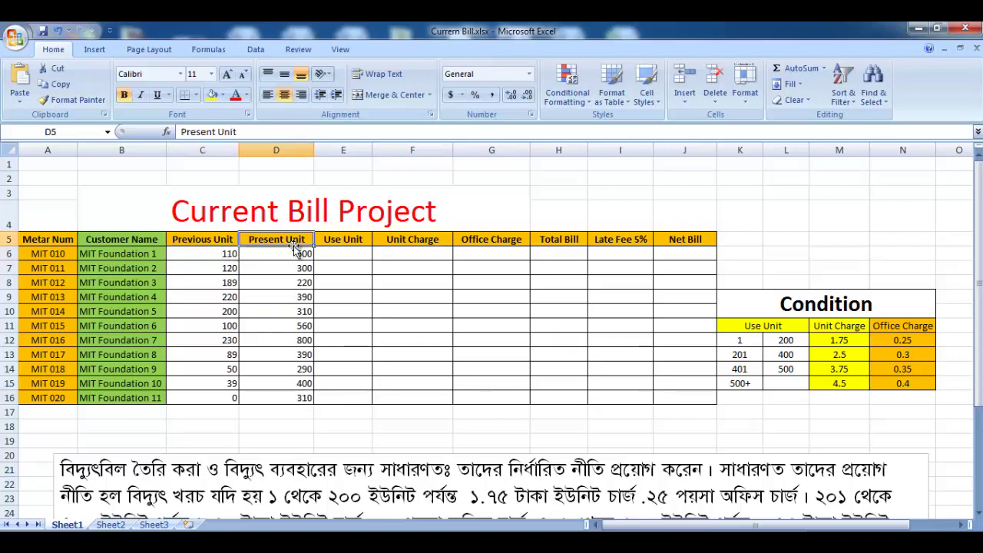
drag(218, 257, 217, 383)
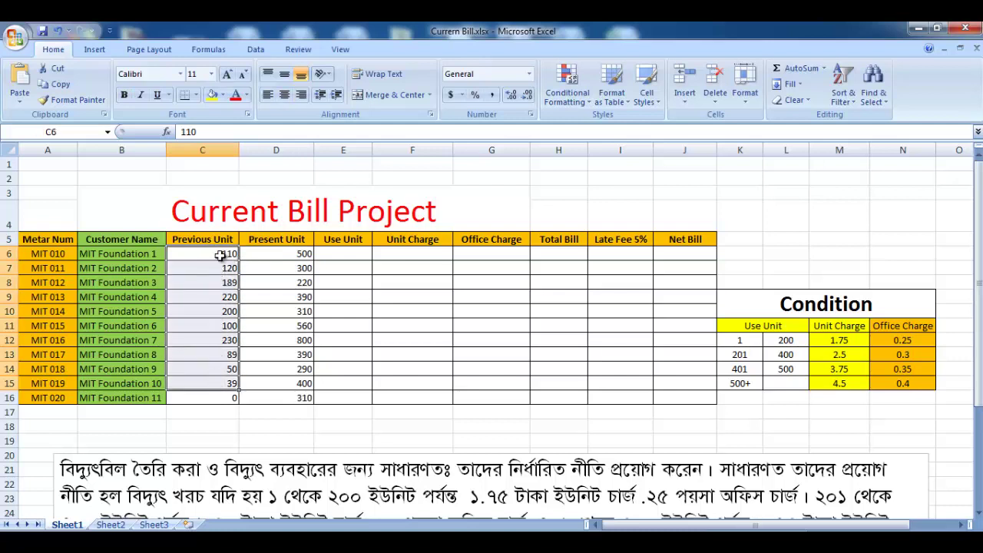
click(219, 254)
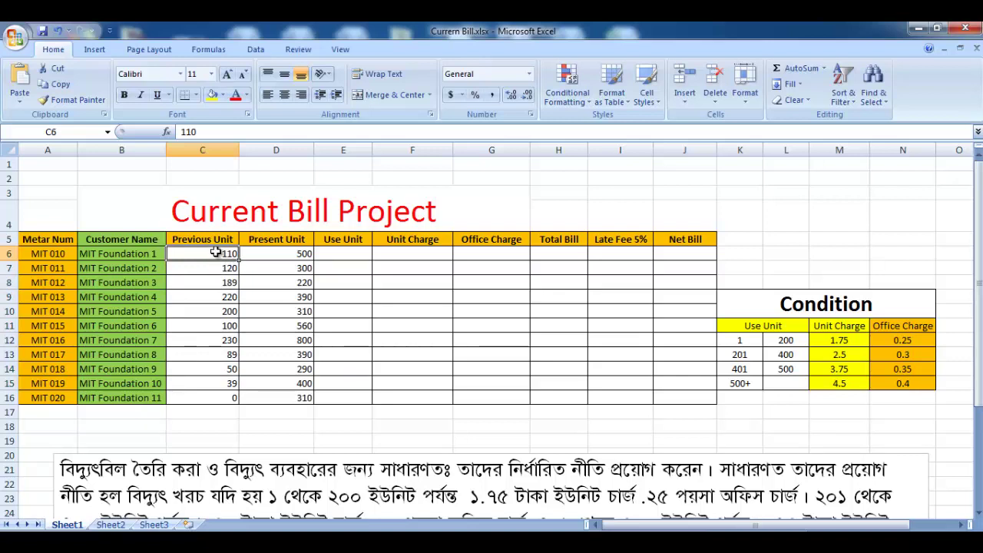
drag(215, 257, 219, 324)
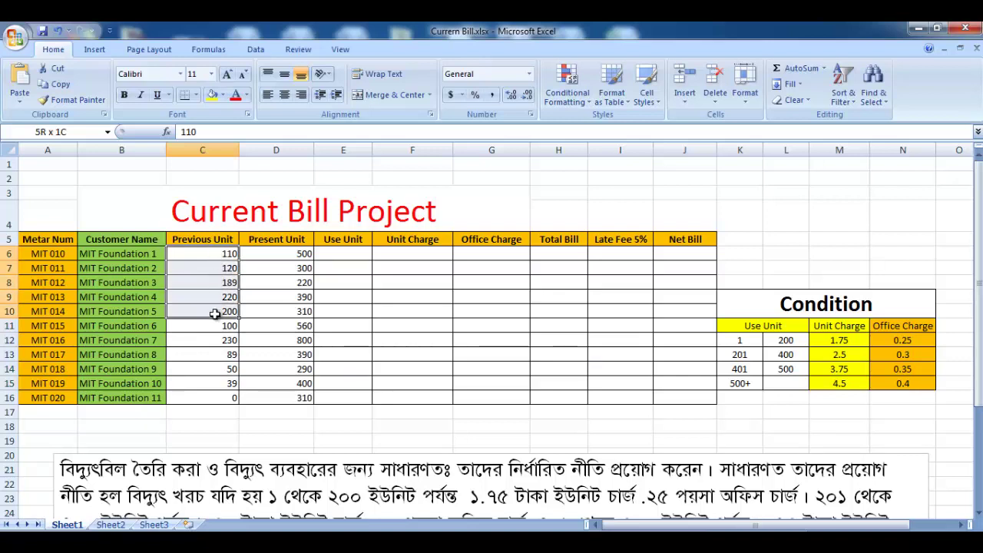
click(218, 258)
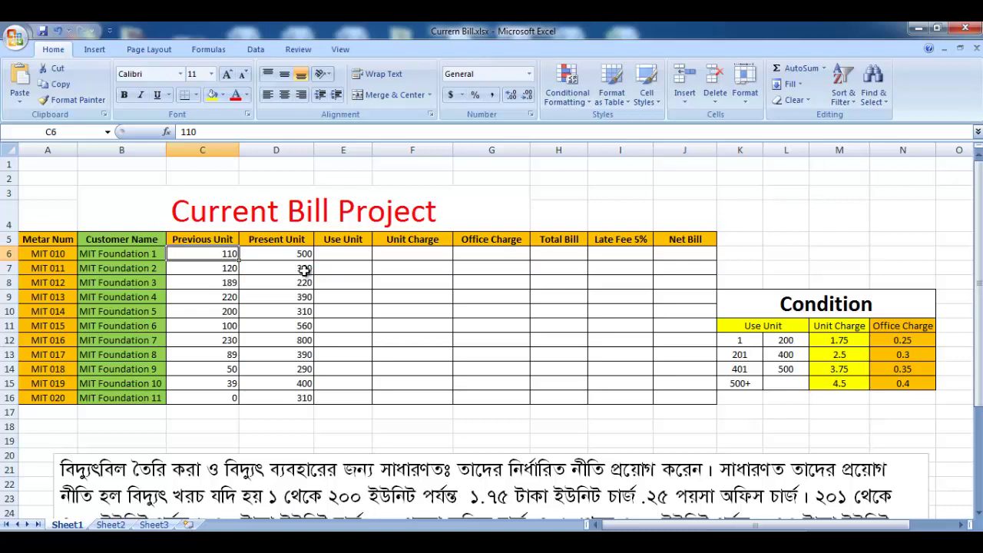
click(289, 253)
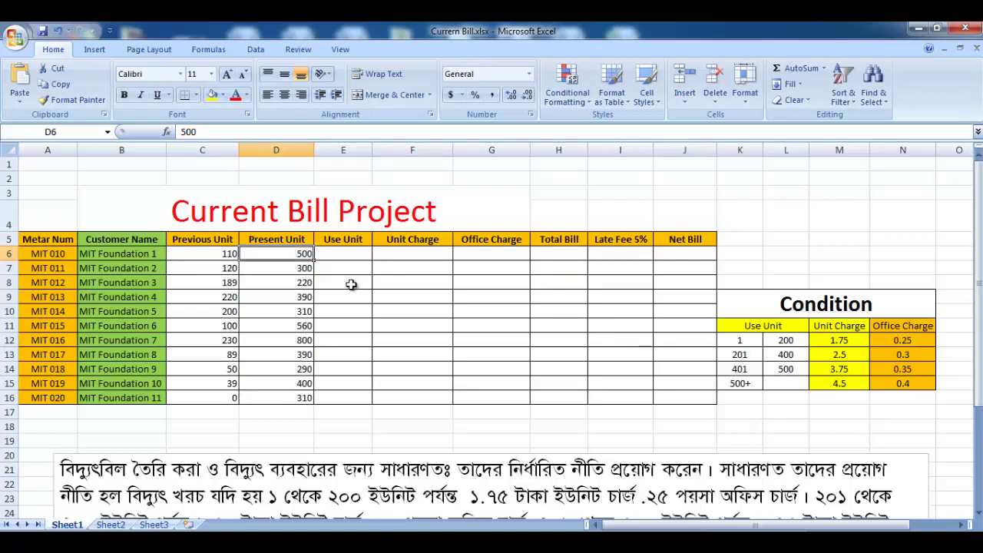
click(226, 257)
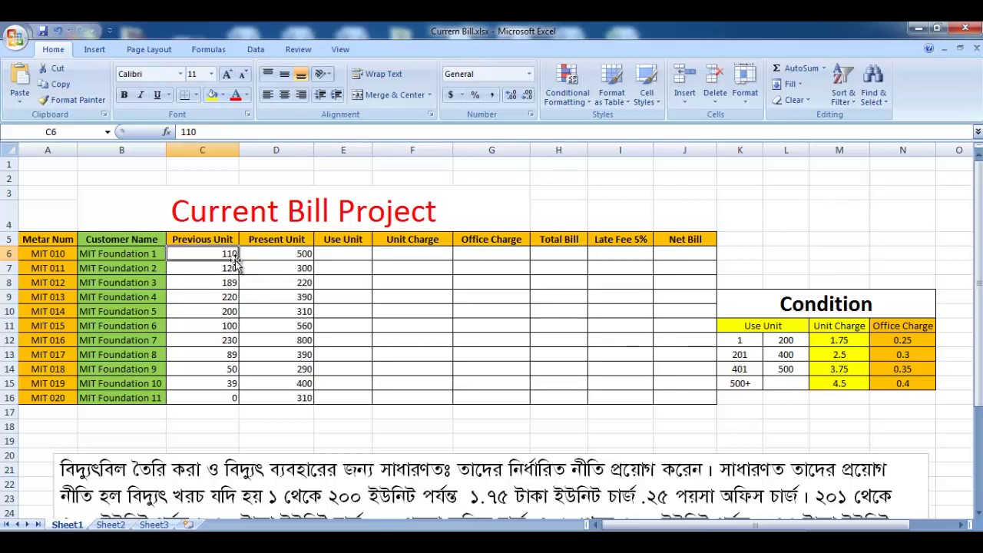
click(273, 259)
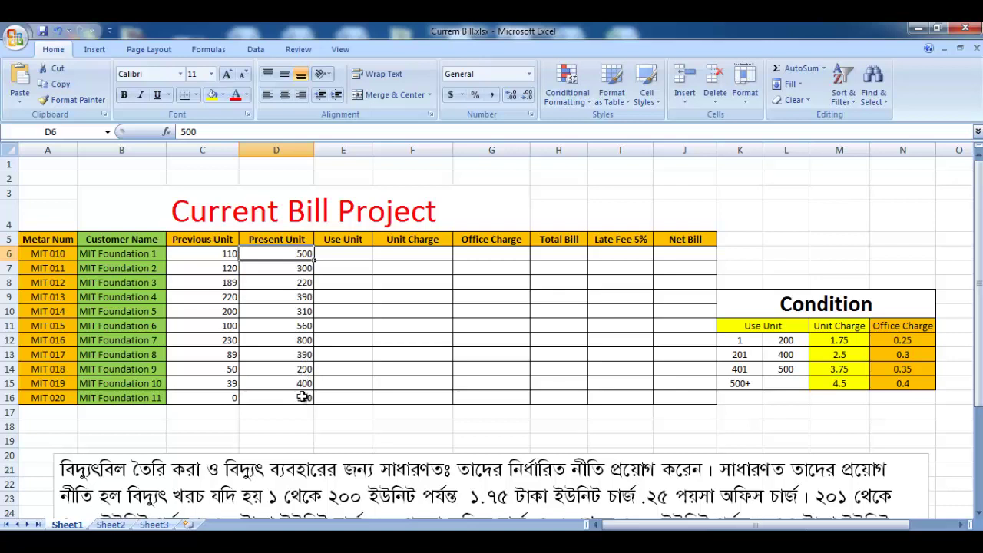
drag(223, 255, 220, 397)
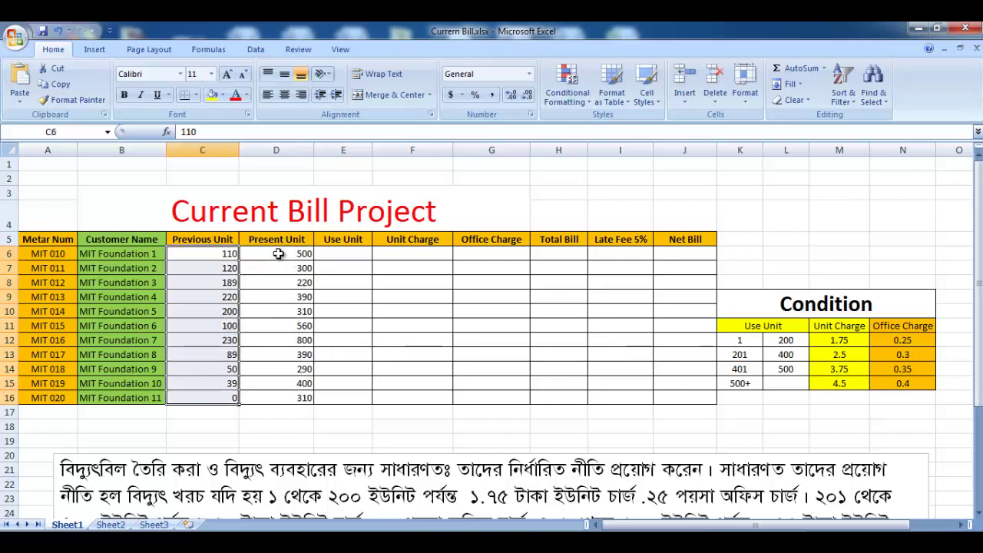
drag(279, 254, 279, 402)
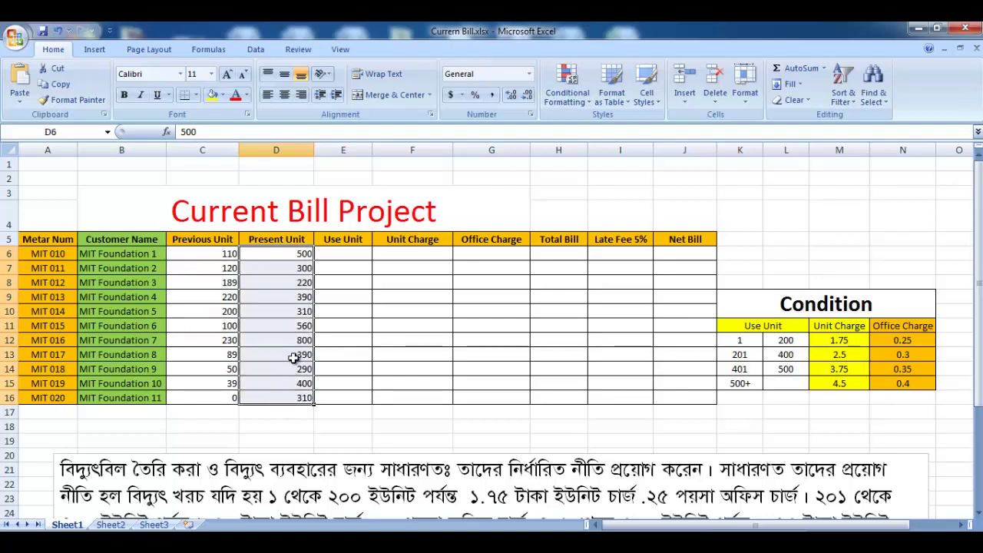
click(353, 240)
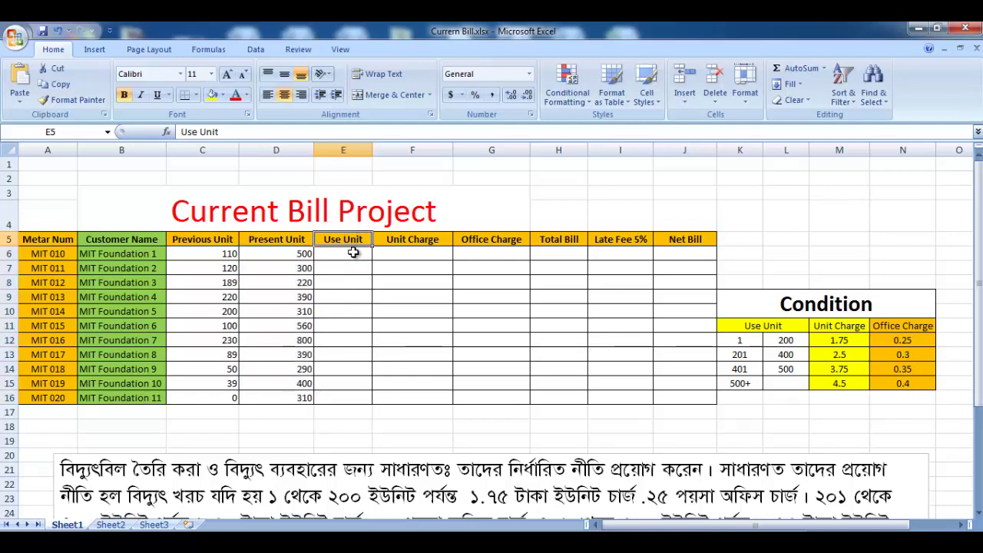
drag(214, 253, 206, 403)
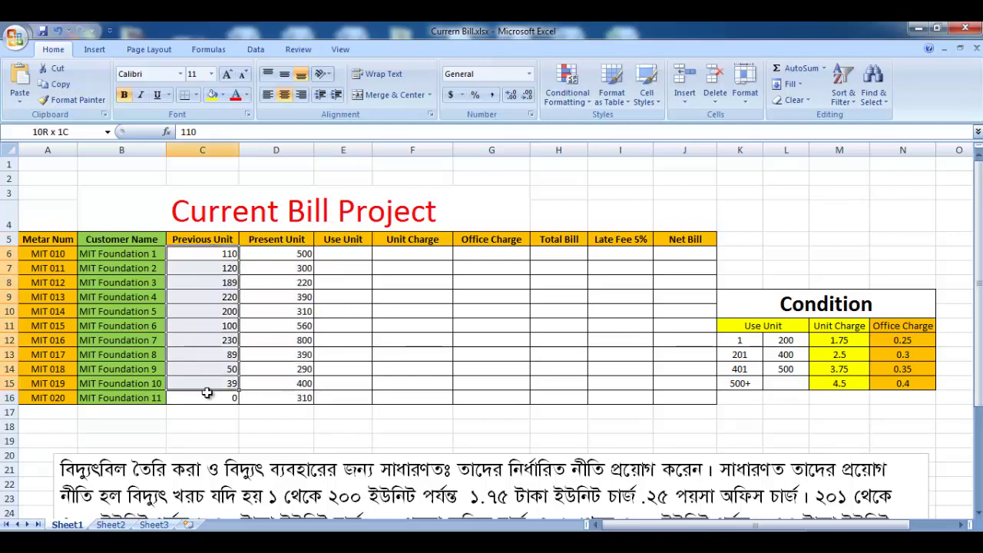
click(219, 254)
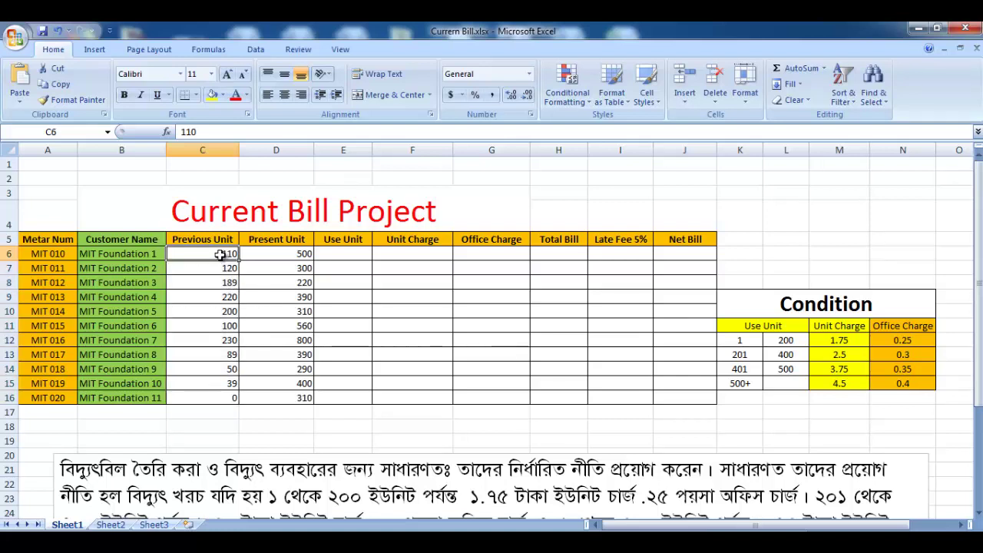
click(296, 258)
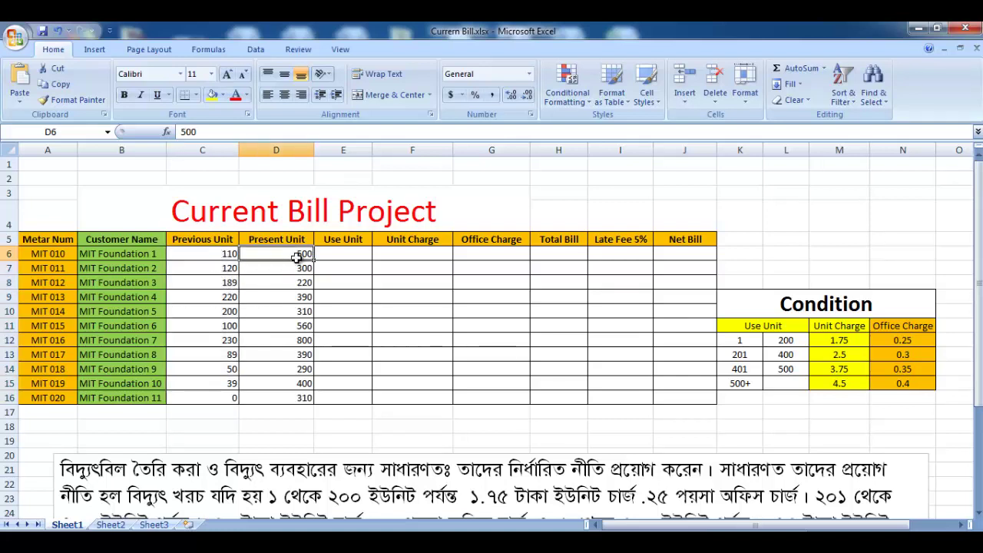
click(339, 258)
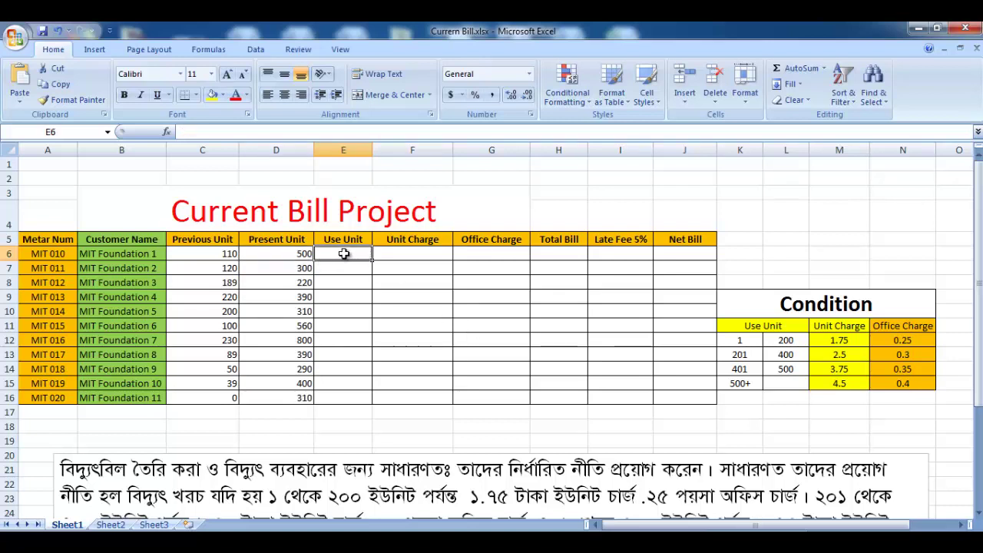
drag(290, 238, 286, 397)
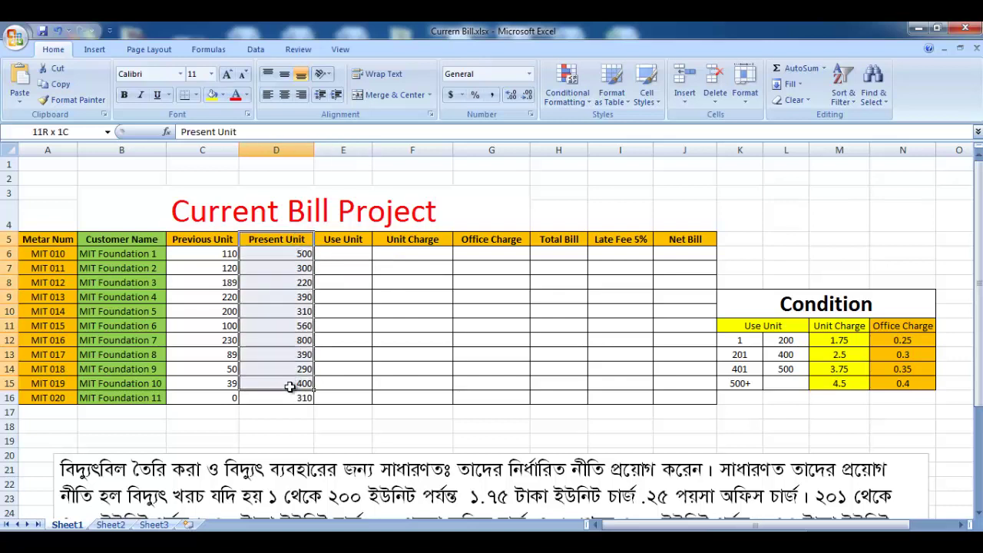
drag(207, 242, 189, 399)
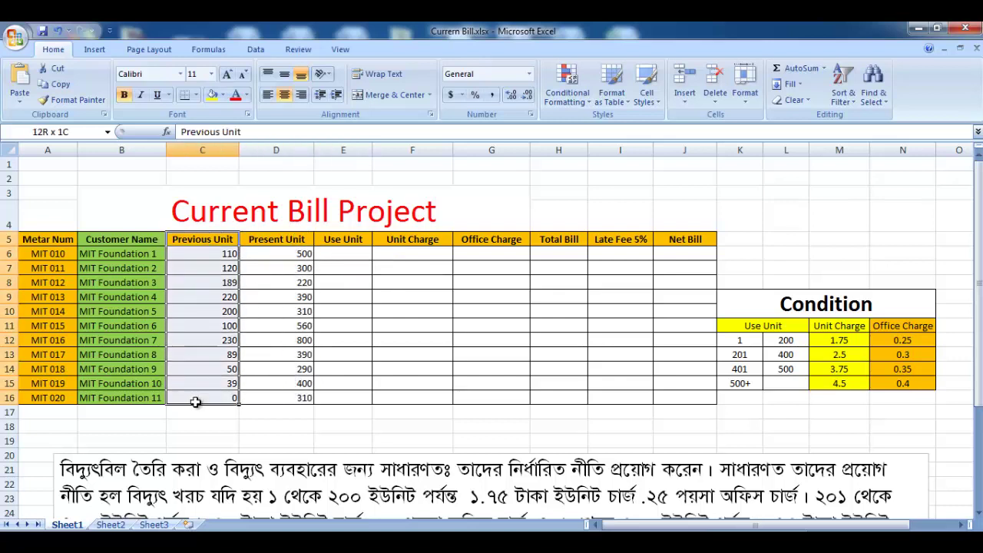
click(348, 257)
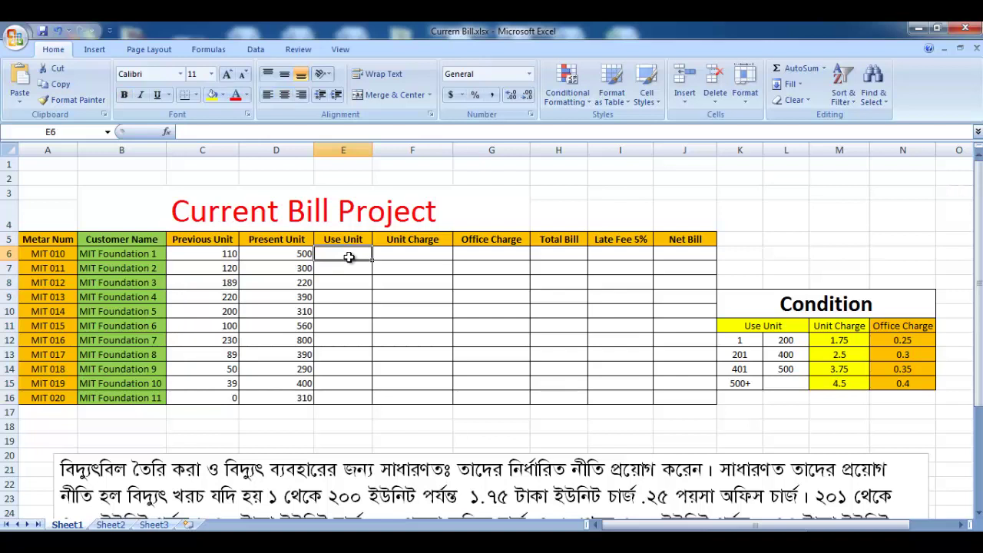
- Enter =SUM(D6-C6) in E6 so the first Use Unit shows 390
text(=)
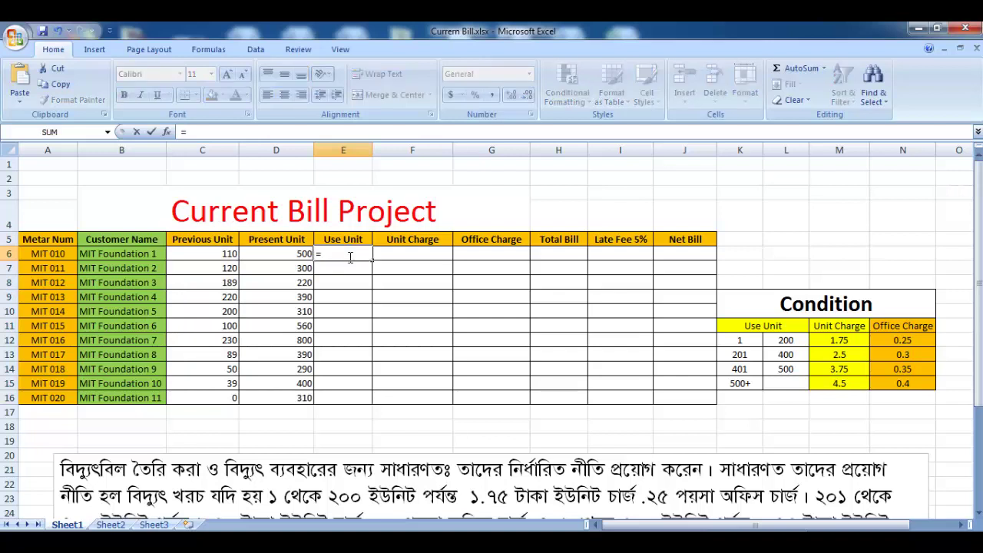
text(sum)
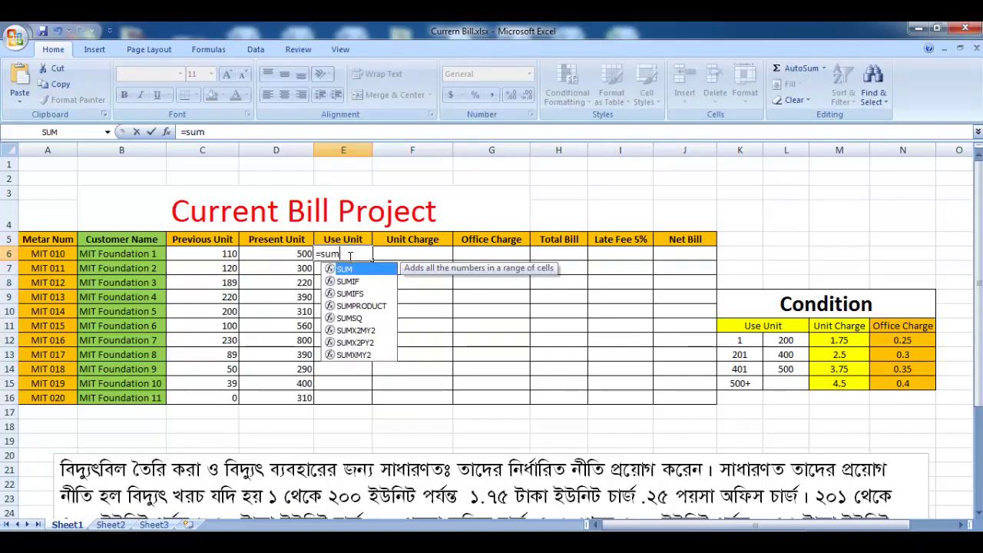
text(()
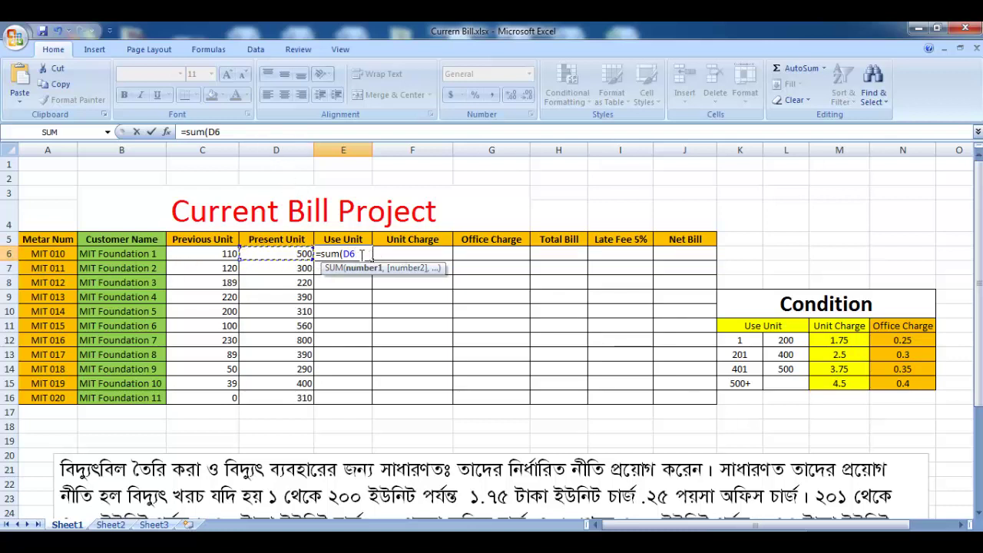
text(-)
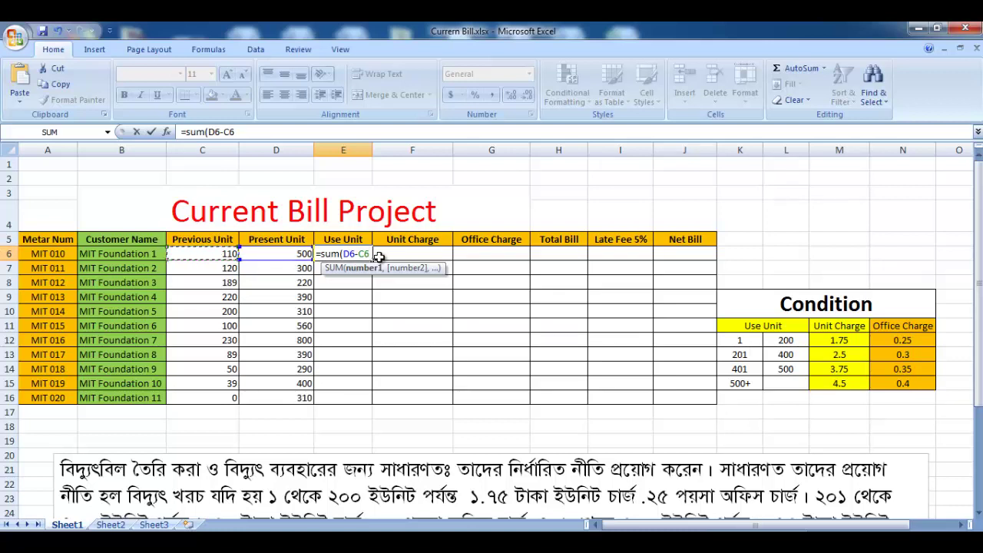
text())
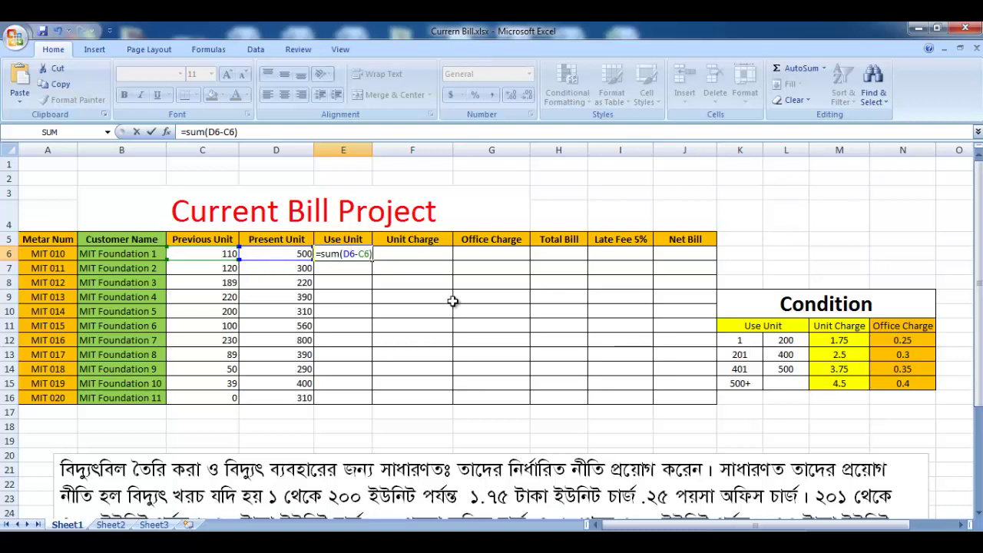
key(Return)
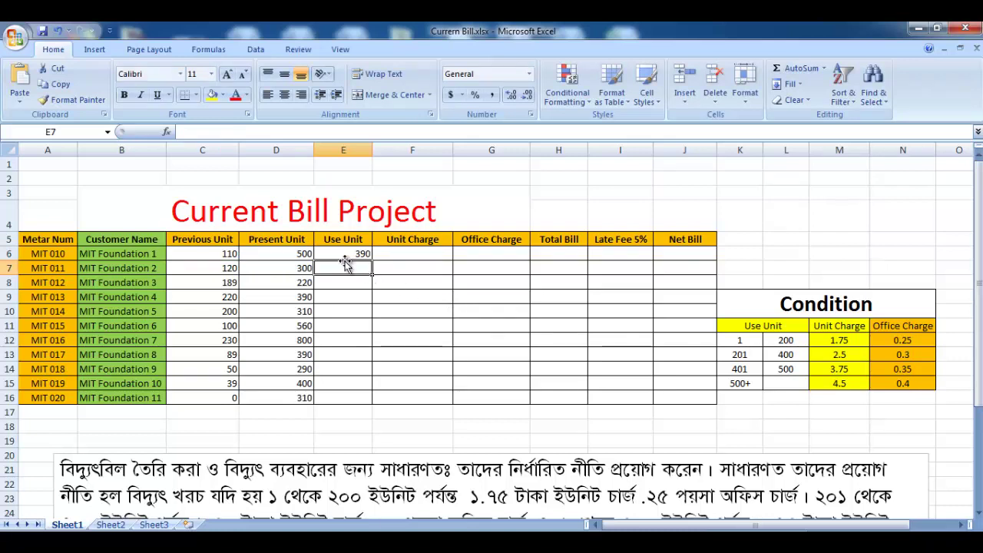
click(345, 256)
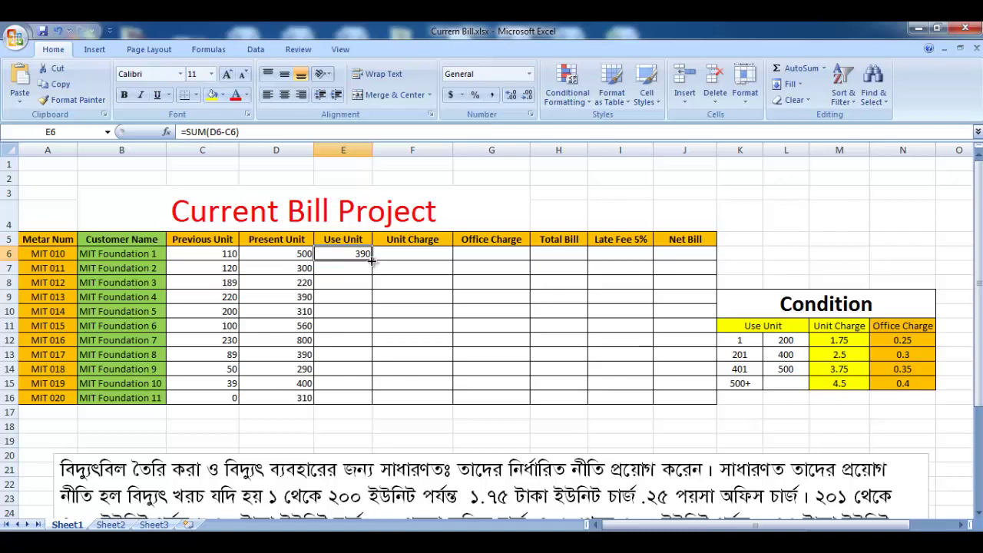
- Fill the E6 Use Unit formula down to E16 and select the results E6:E16
drag(371, 261, 371, 409)
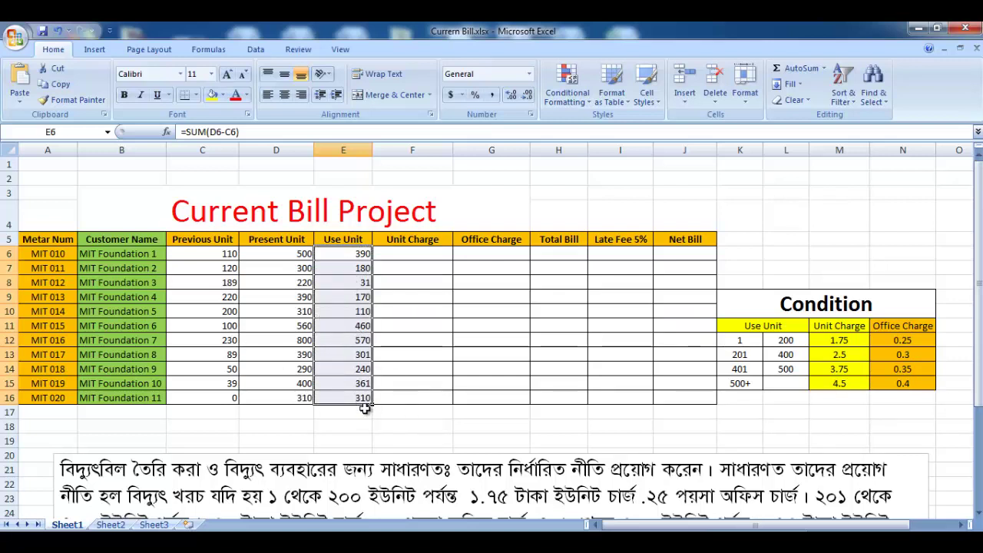
click(409, 413)
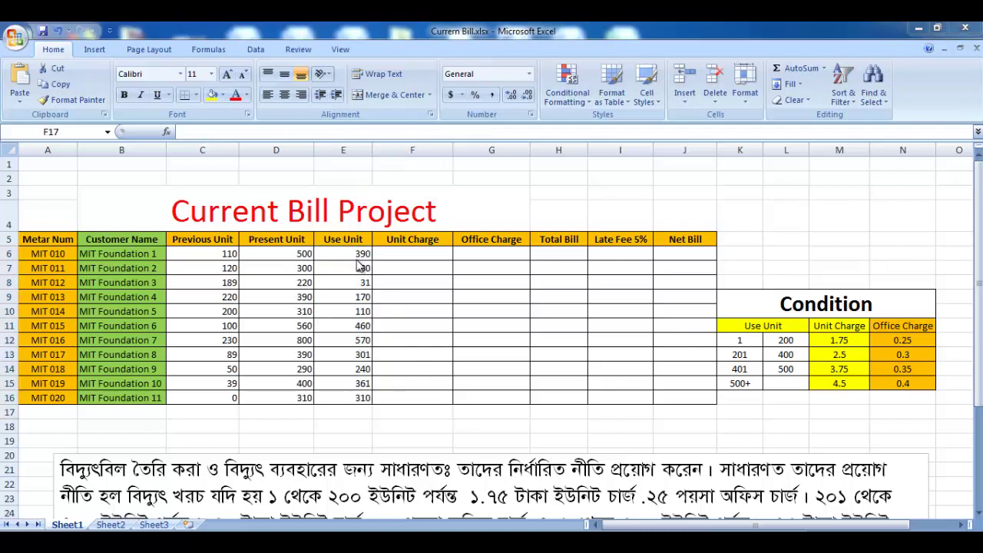
drag(346, 253, 351, 392)
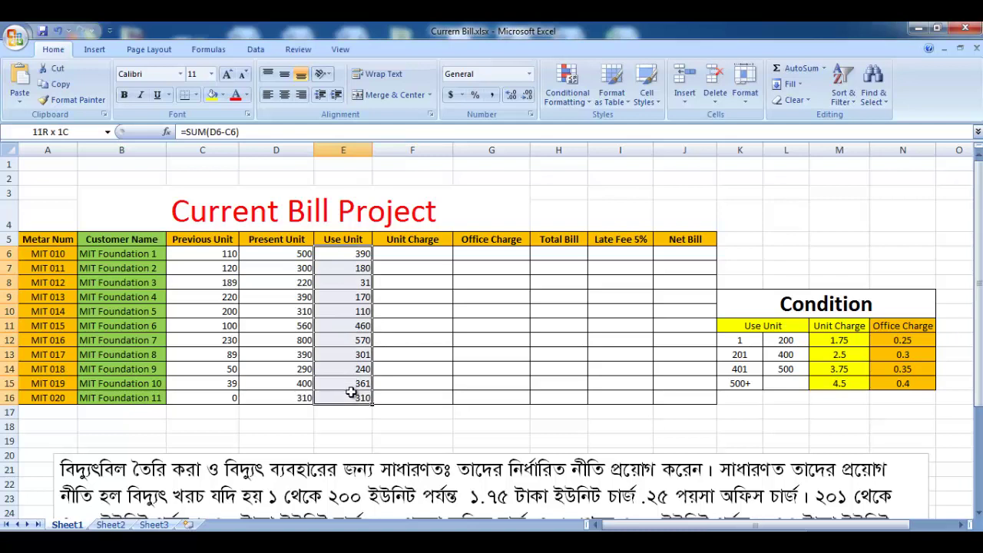
click(431, 254)
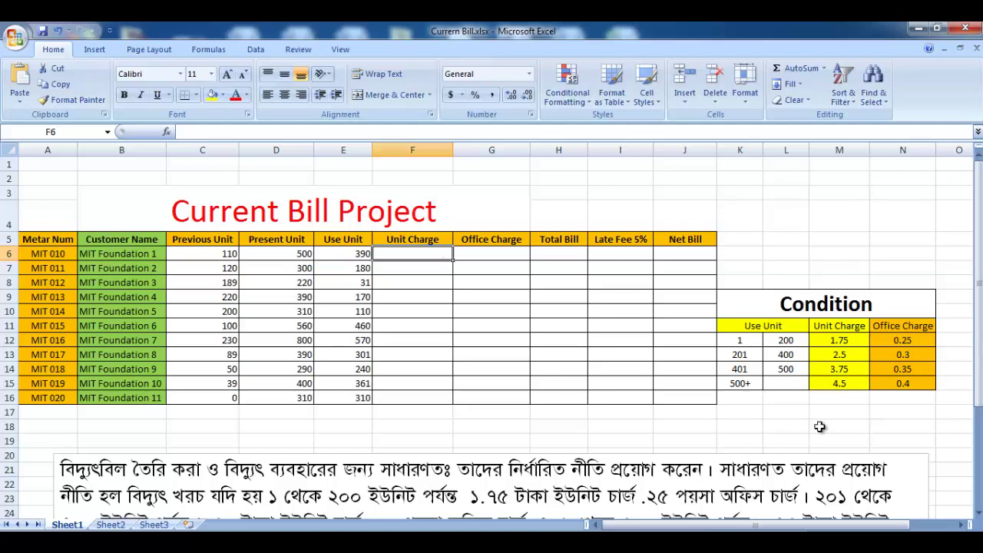
click(785, 352)
click(758, 323)
drag(759, 323, 785, 383)
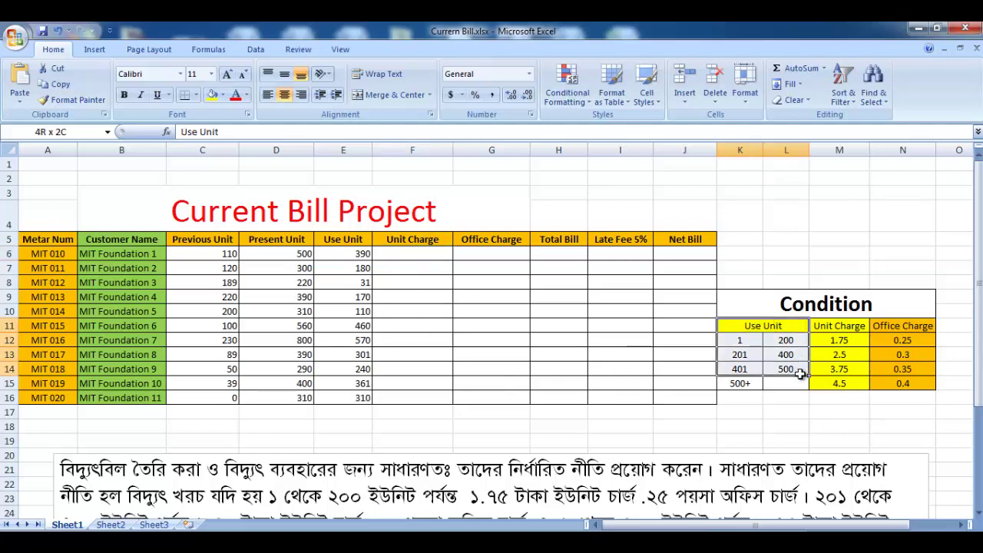
drag(842, 326, 841, 382)
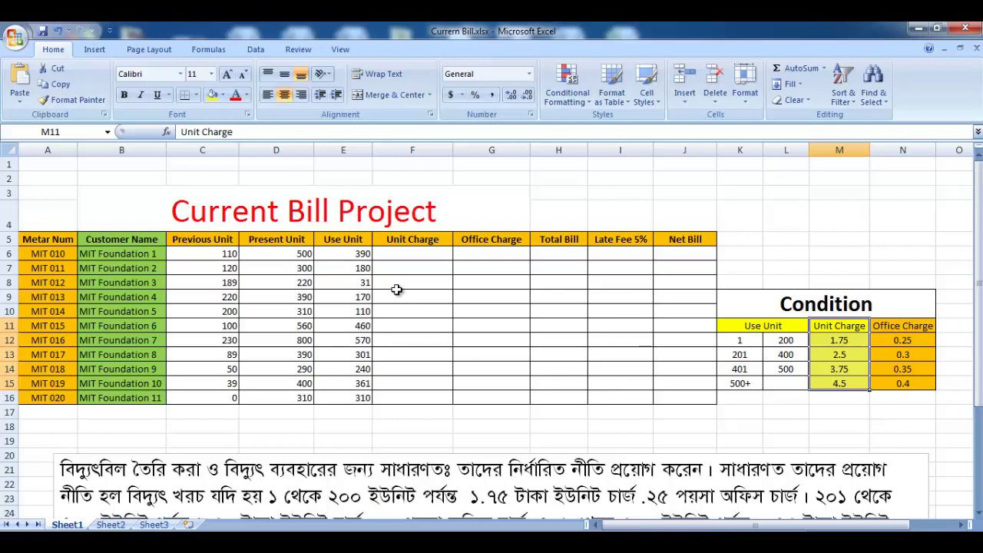
drag(362, 260, 362, 398)
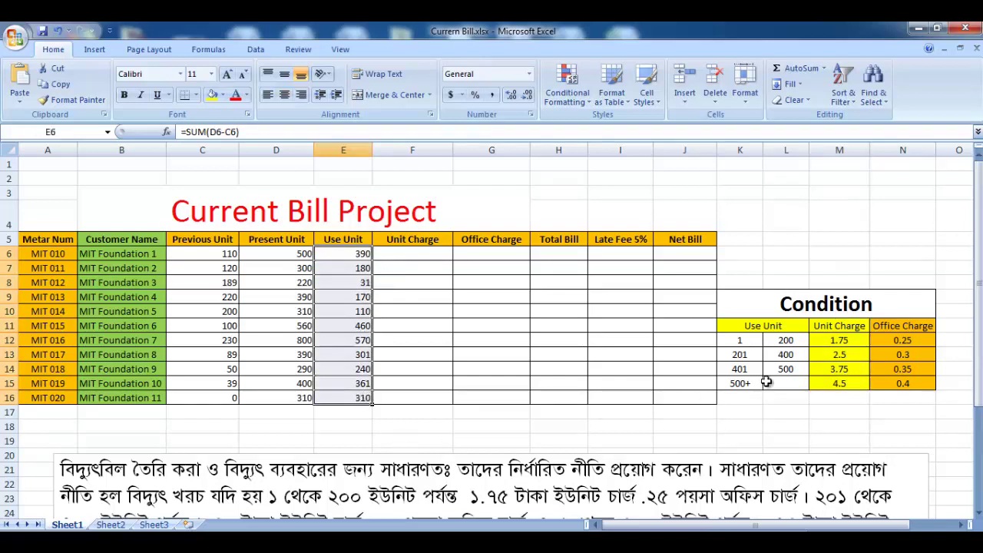
click(421, 255)
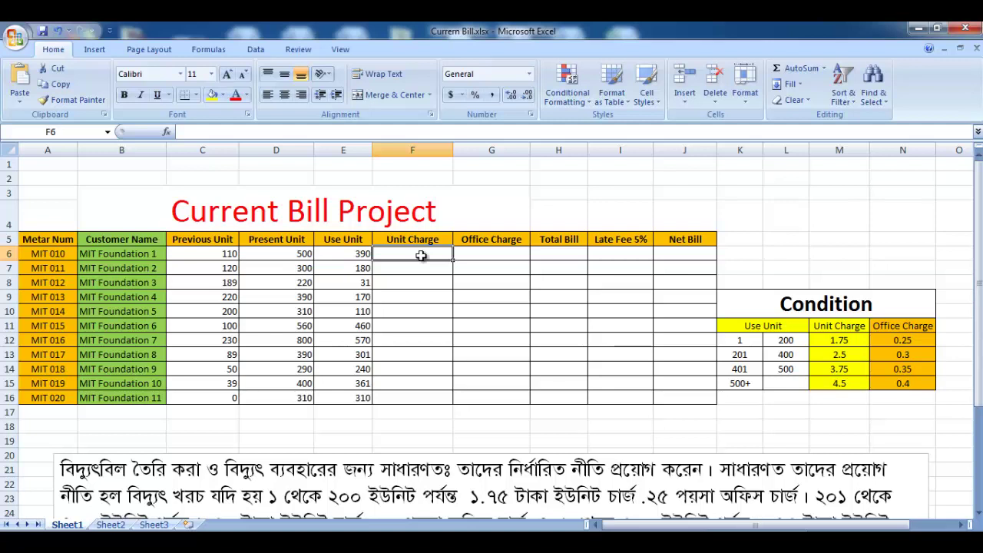
- Type =if(E6<200,e6*1.75, in F6 as the first Unit Charge condition
text(=)
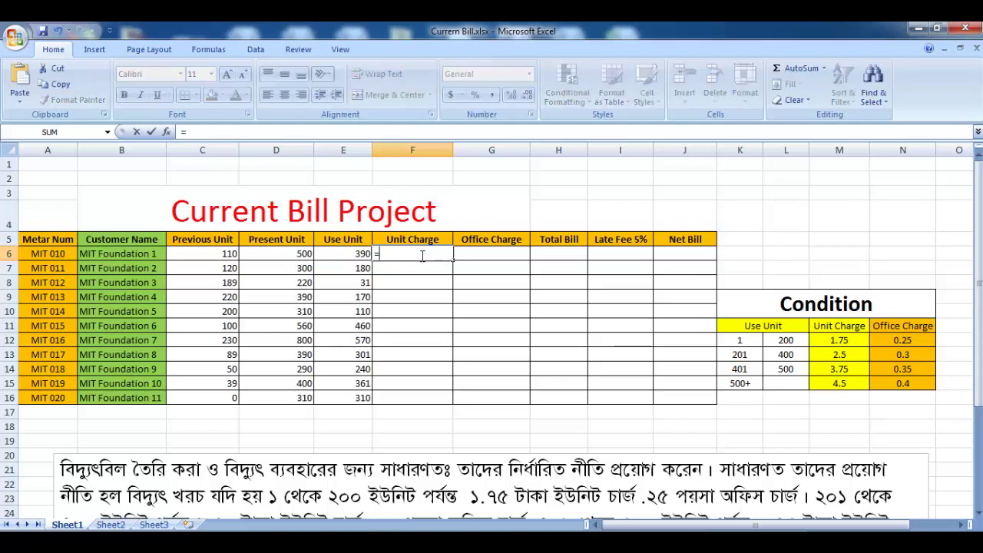
text(if)
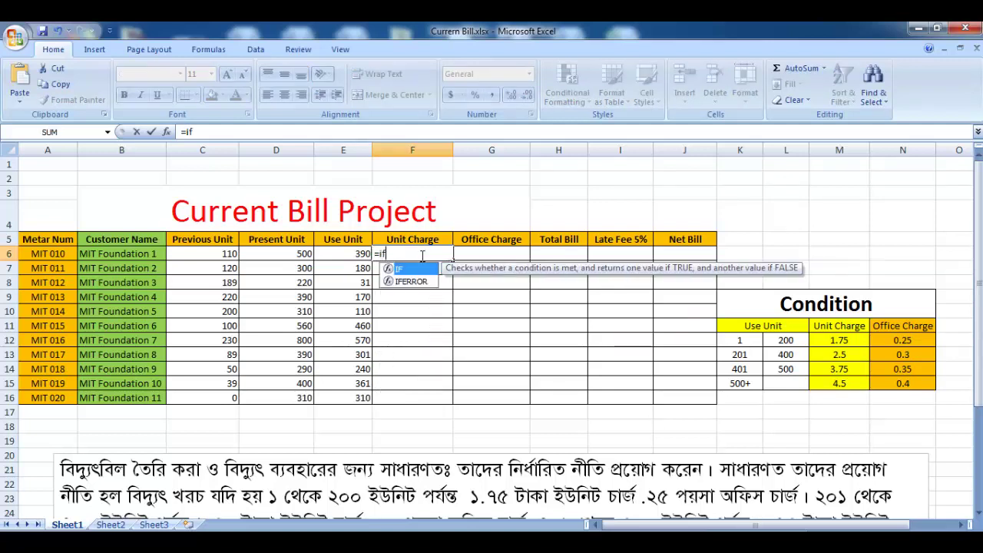
text(()
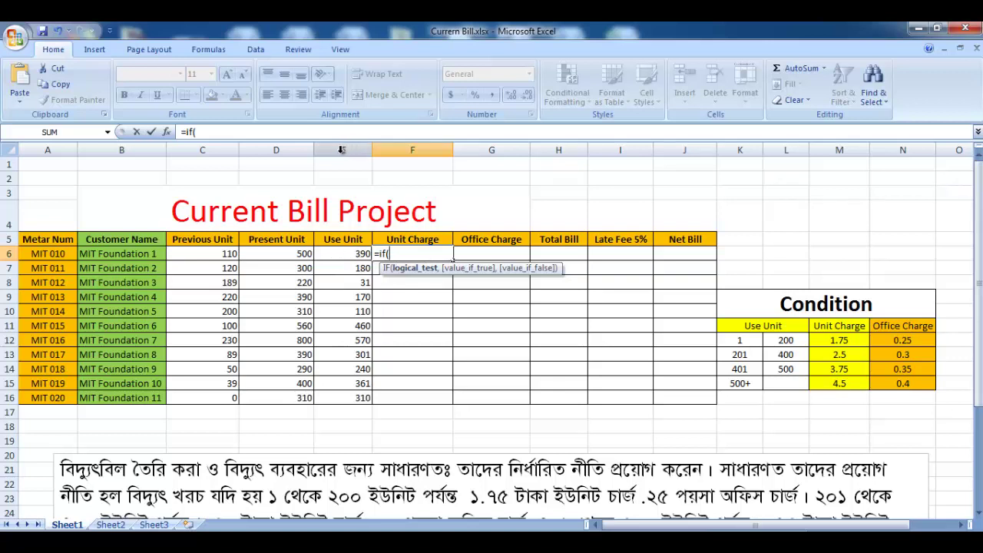
click(345, 256)
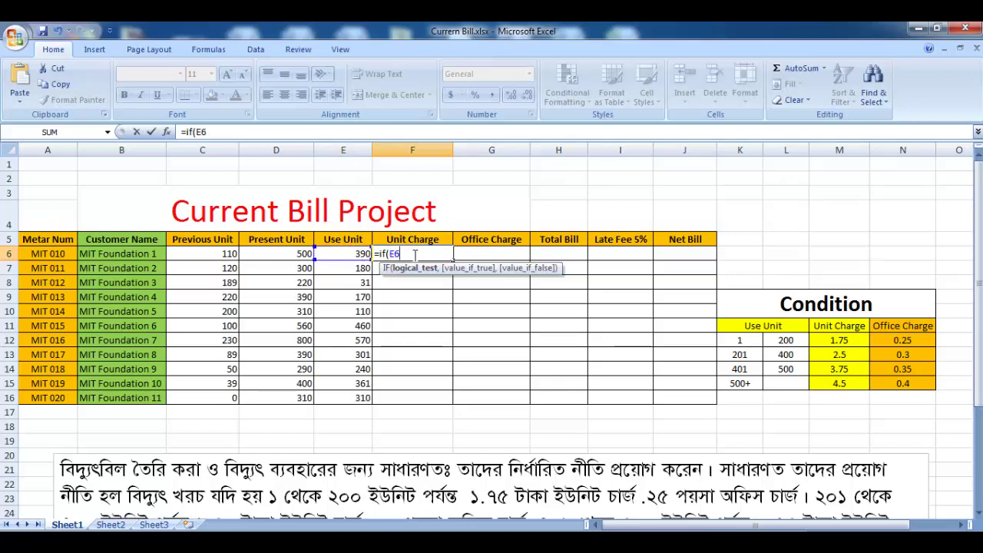
text(<)
text(200)
text(,)
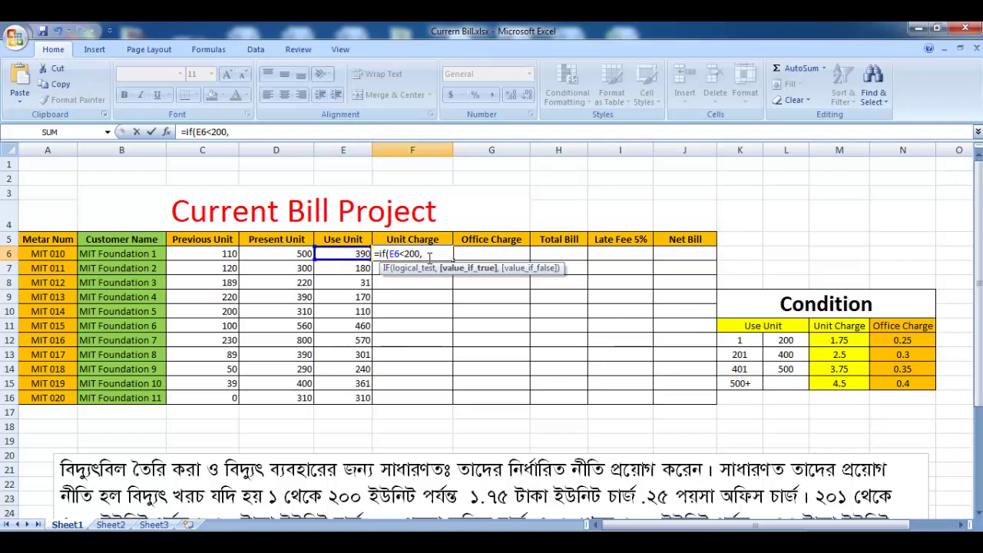
text(e6*)
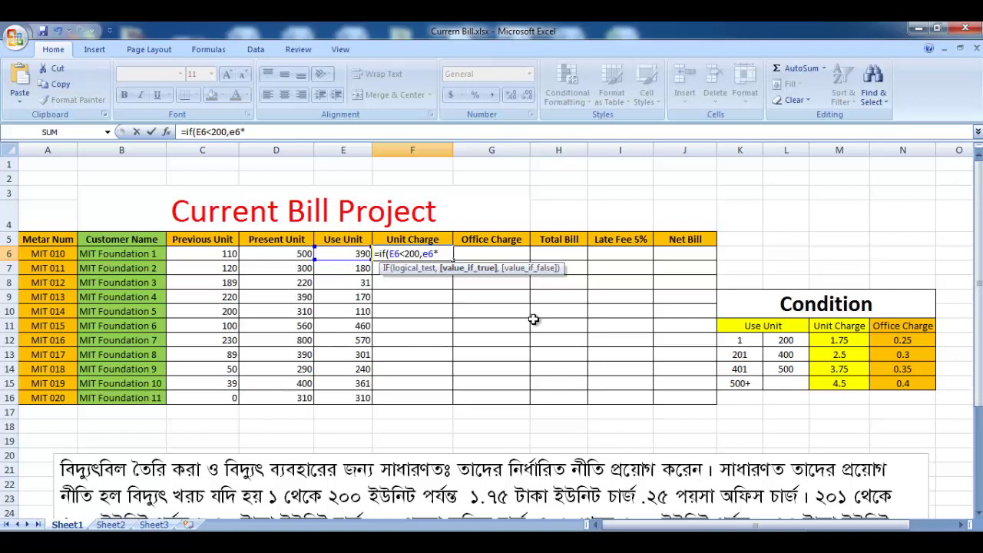
text(1.)
text(75)
text(,)
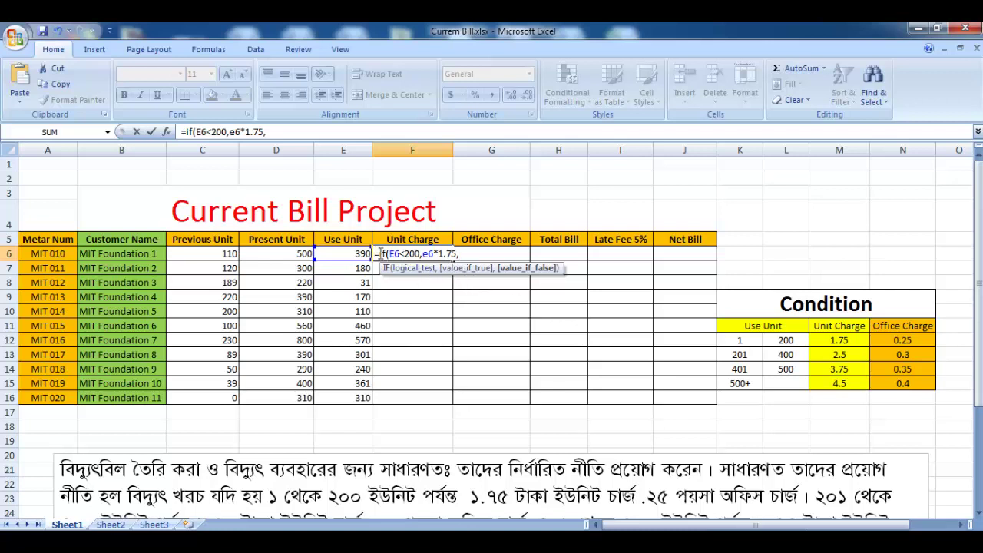
- Highlight the first IF clause to explain it, then select it for copying
drag(376, 253, 400, 255)
drag(401, 253, 458, 254)
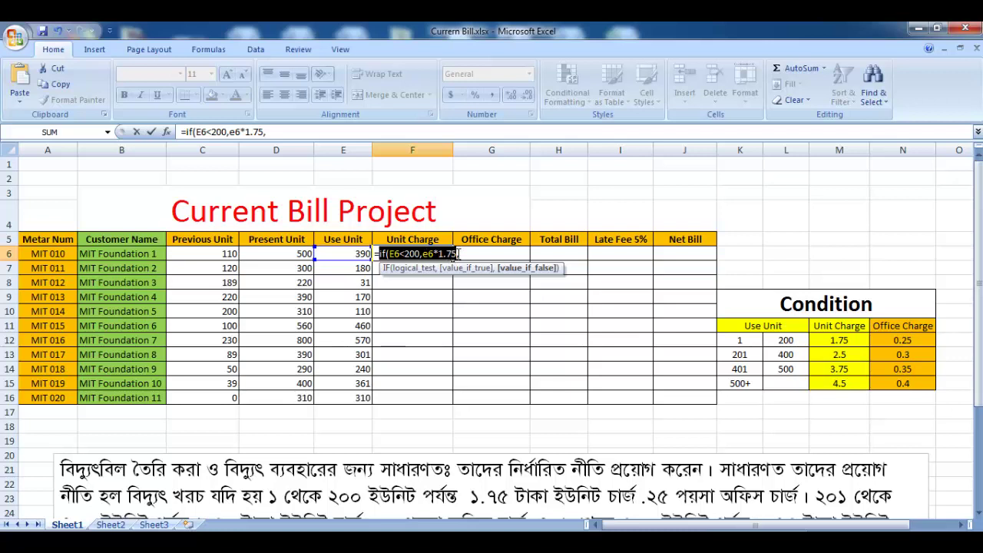
click(465, 254)
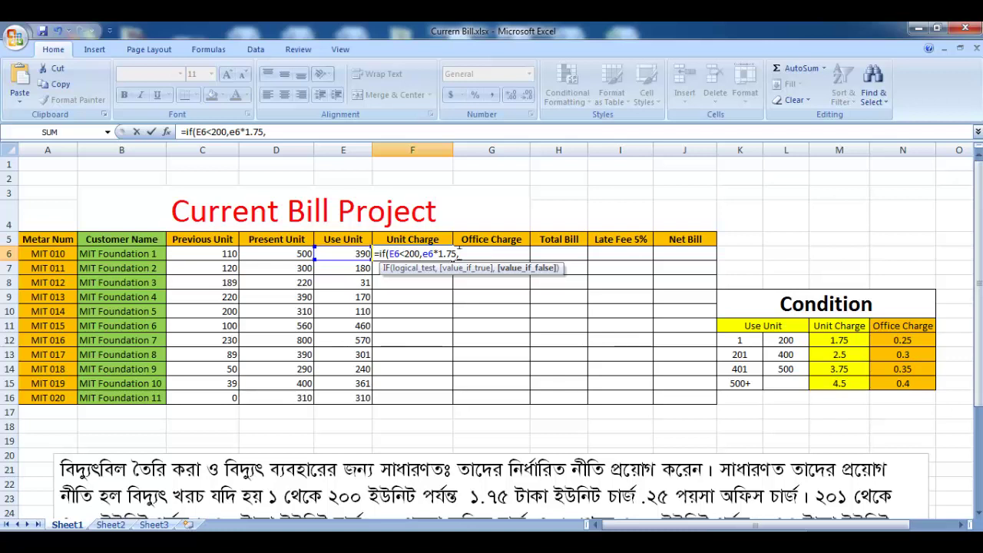
drag(459, 253, 379, 253)
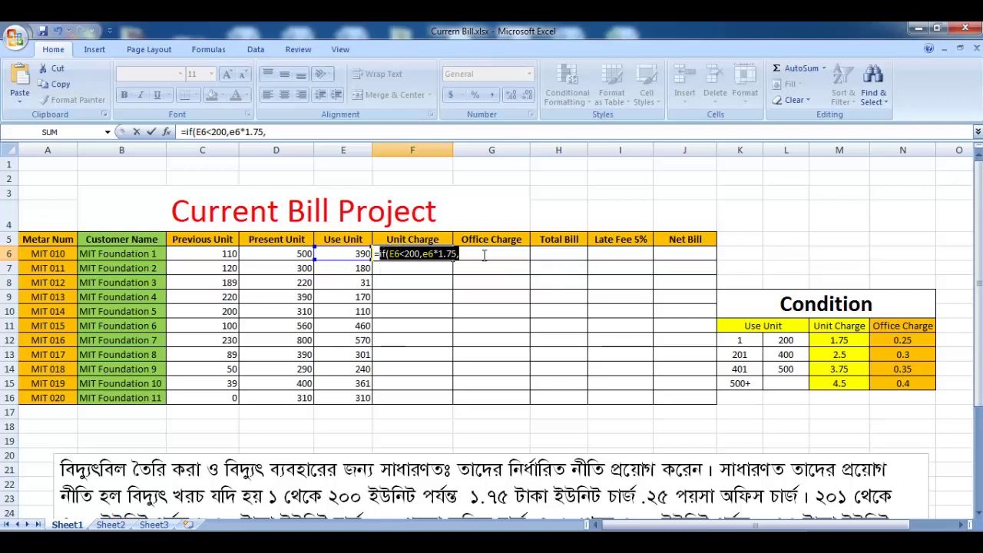
- Copy the first IF clause and edit the copy into E6<400 at 2.5 per unit
key(ctrl+c)
click(470, 253)
key(ctrl+v)
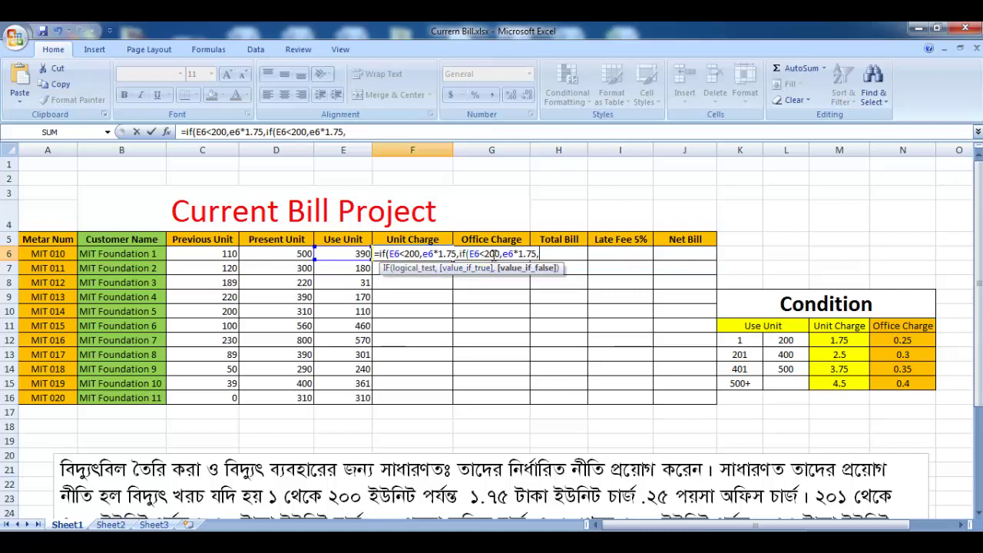
drag(499, 253, 483, 253)
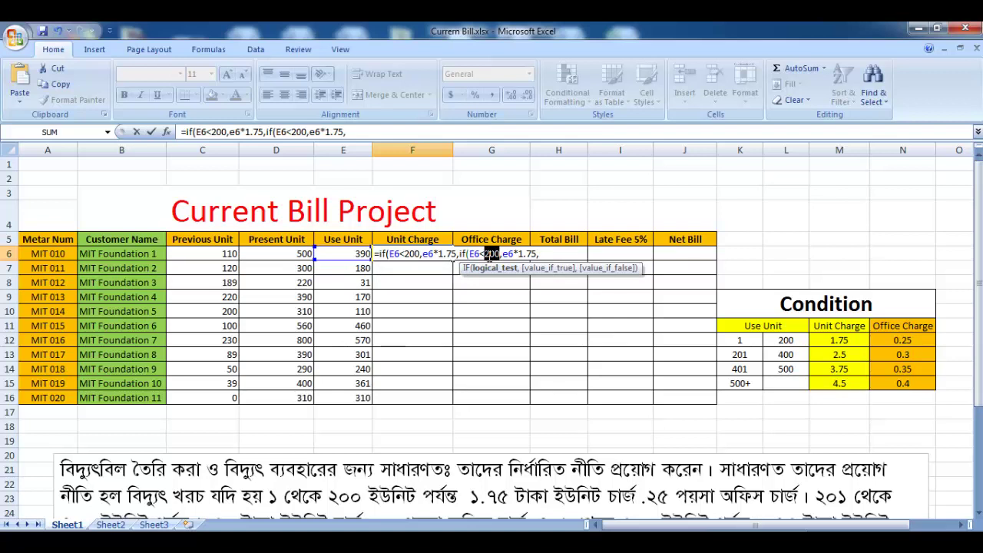
text(4)
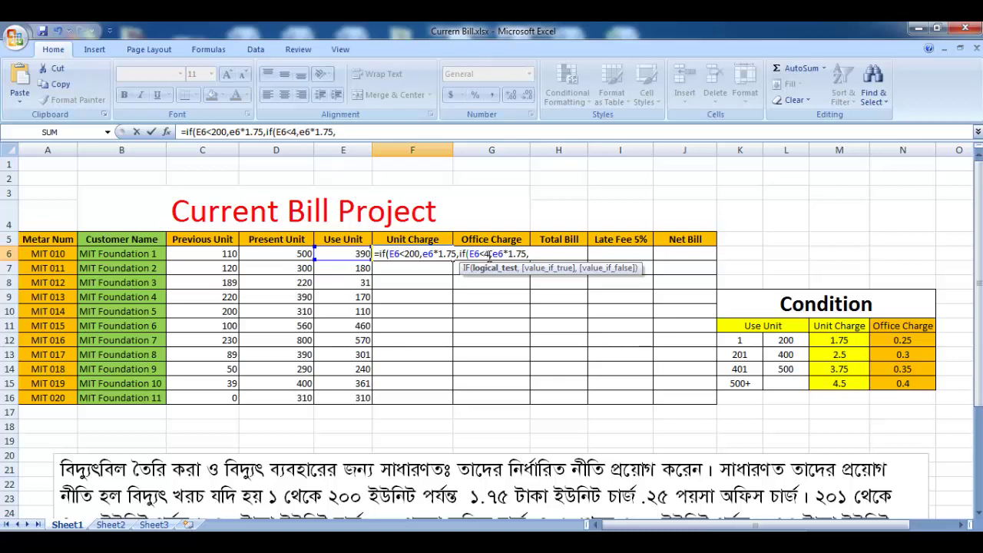
text(00)
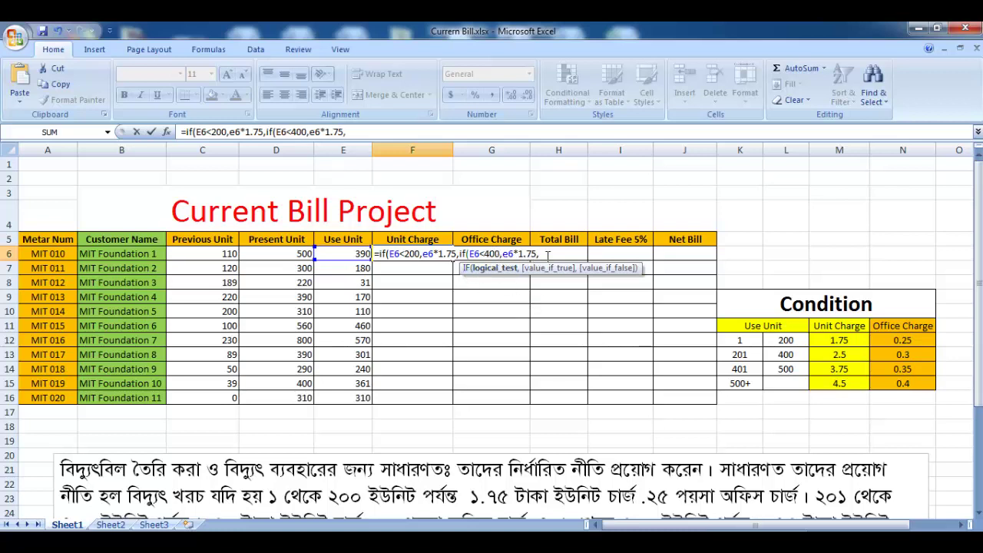
click(545, 253)
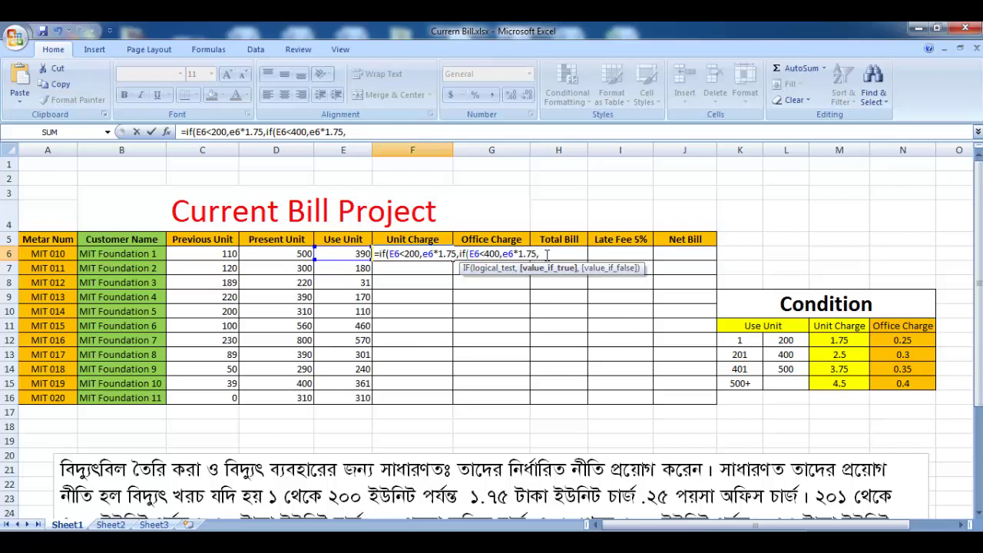
key(BackSpace)
key(BackSpace)
key(BackSpace)
key(BackSpace)
text(2.5)
- Add a third IF for E6<500 at 3.75, with e6*4.5 as the fallback
key(Right)
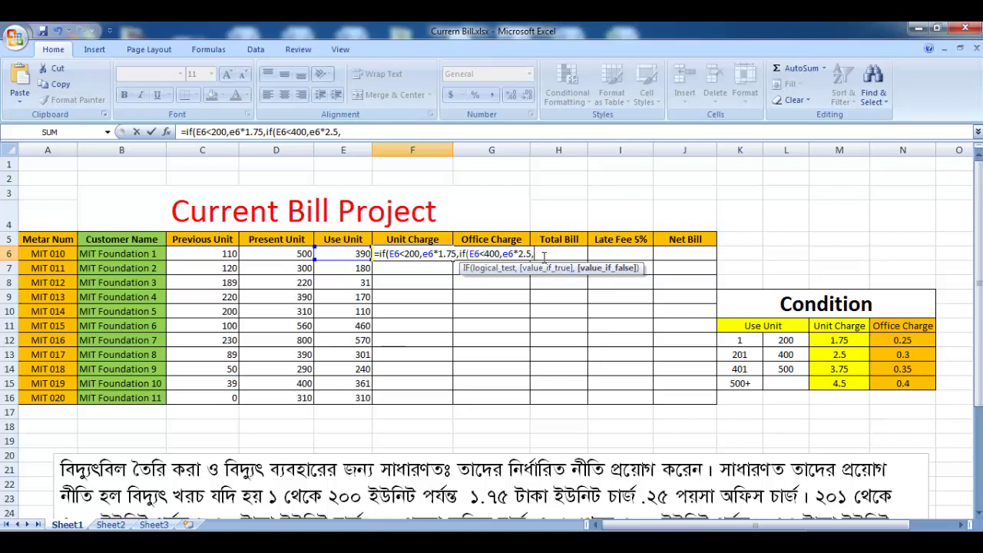
text(if(E6<200,e6*1.75,)
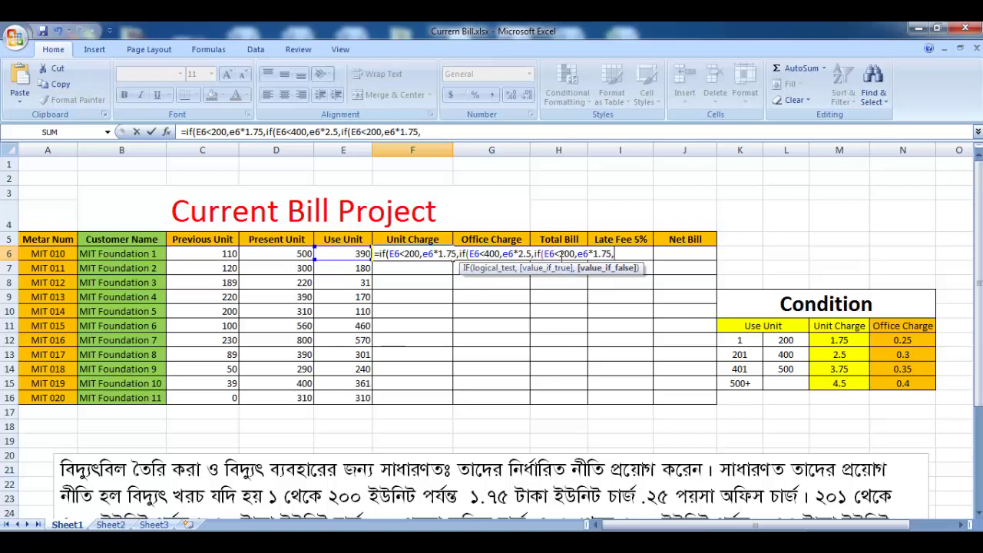
click(574, 253)
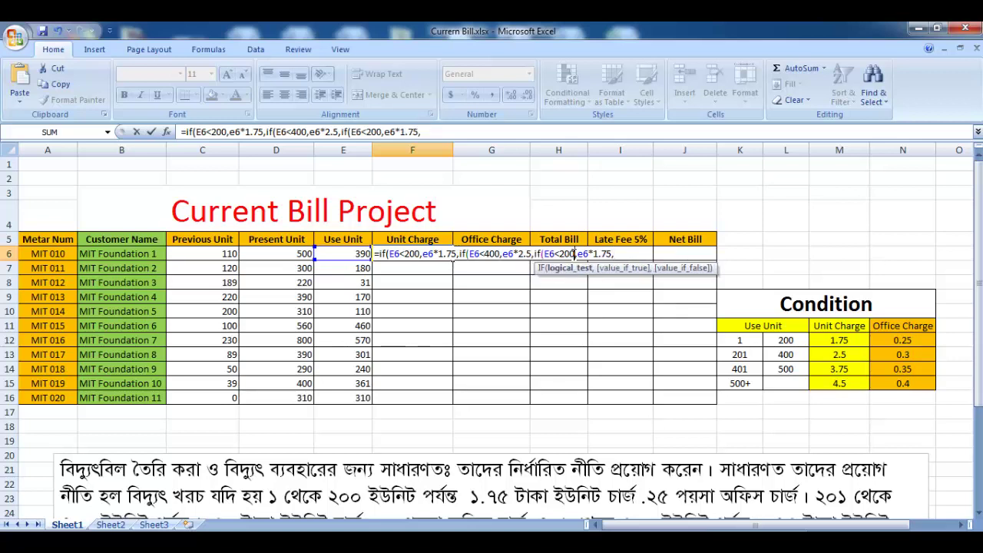
key(BackSpace)
key(BackSpace)
key(BackSpace)
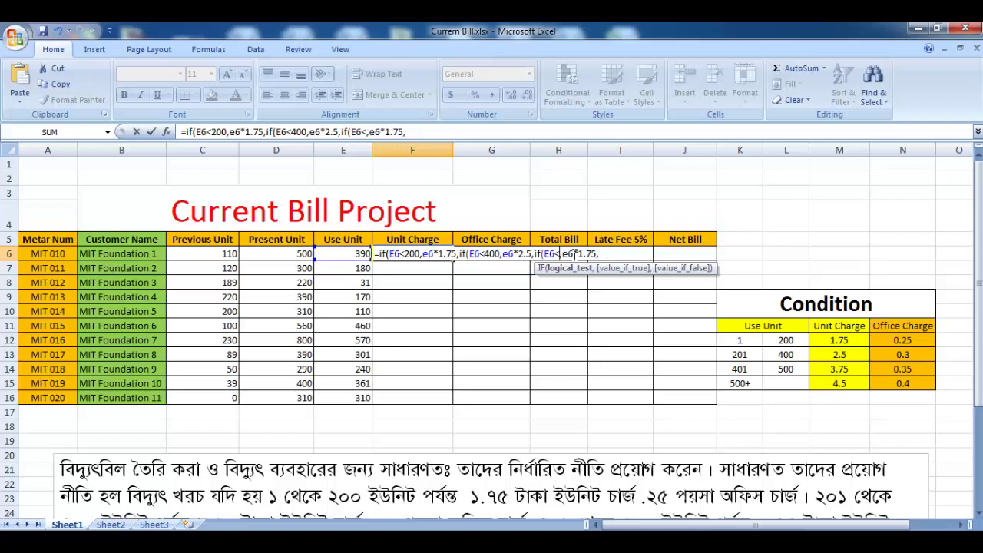
text(500)
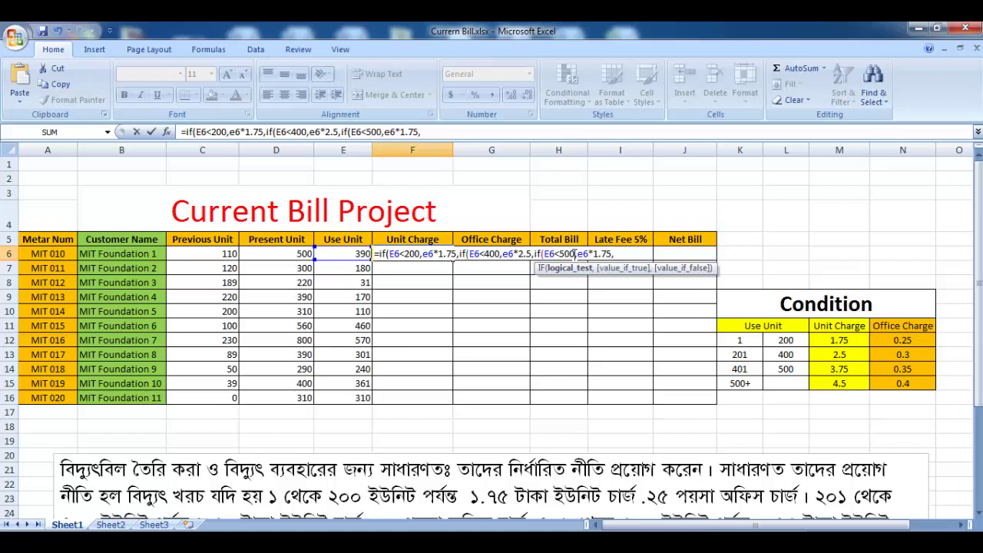
click(611, 253)
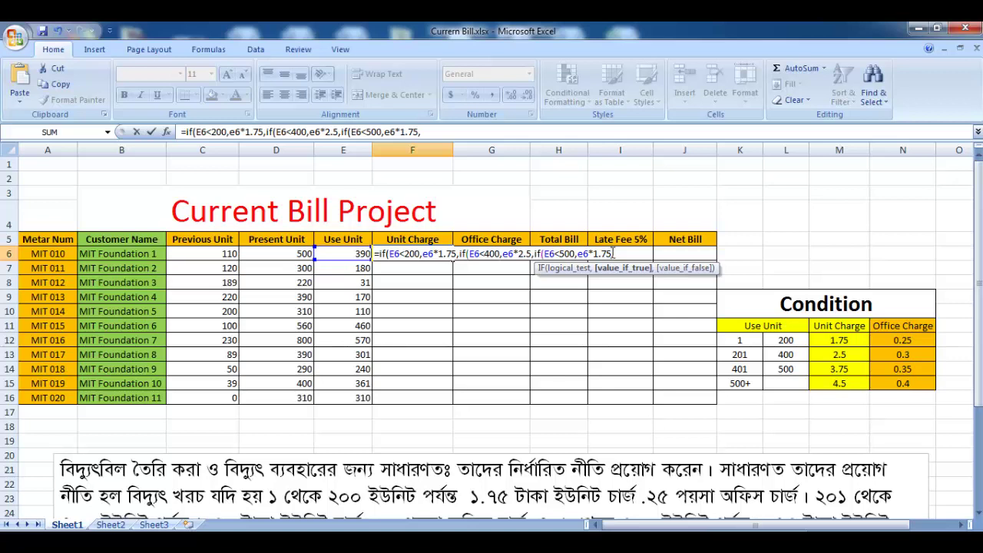
key(BackSpace)
key(BackSpace)
key(BackSpace)
key(BackSpace)
text(3)
text(.75)
text(,)
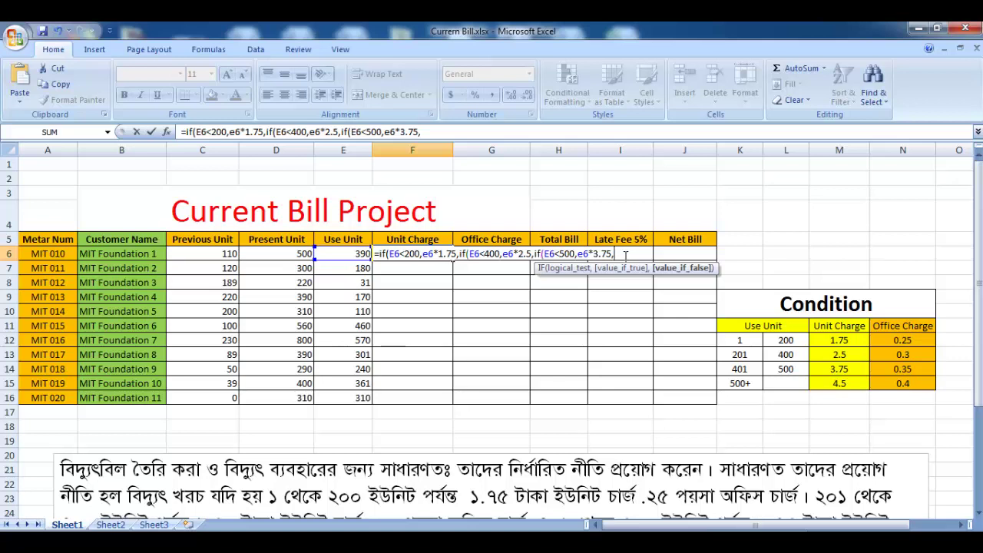
text(e6)
text(*)
text(4.)
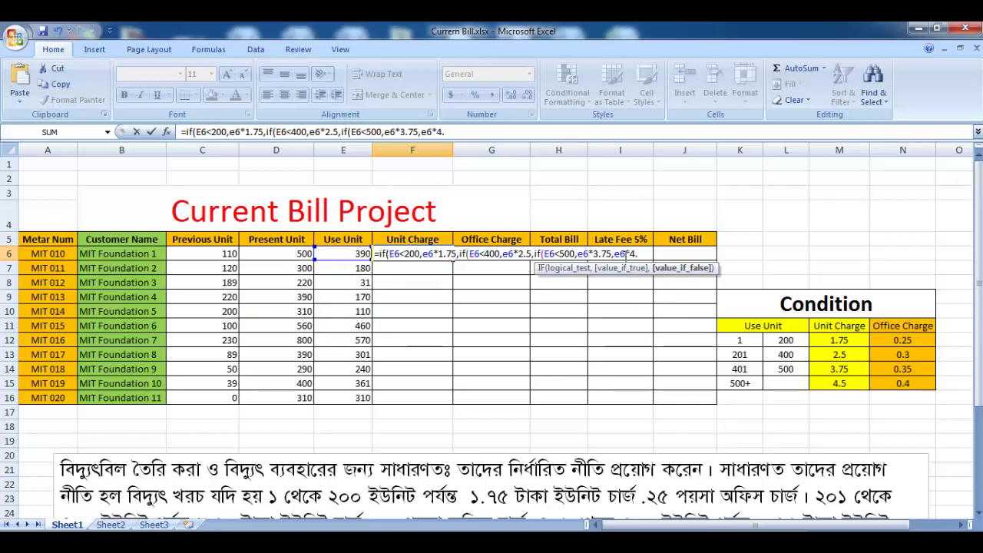
text(5)
- Close the F6 formula with ))) and highlight its conditions and brackets to review it
text())
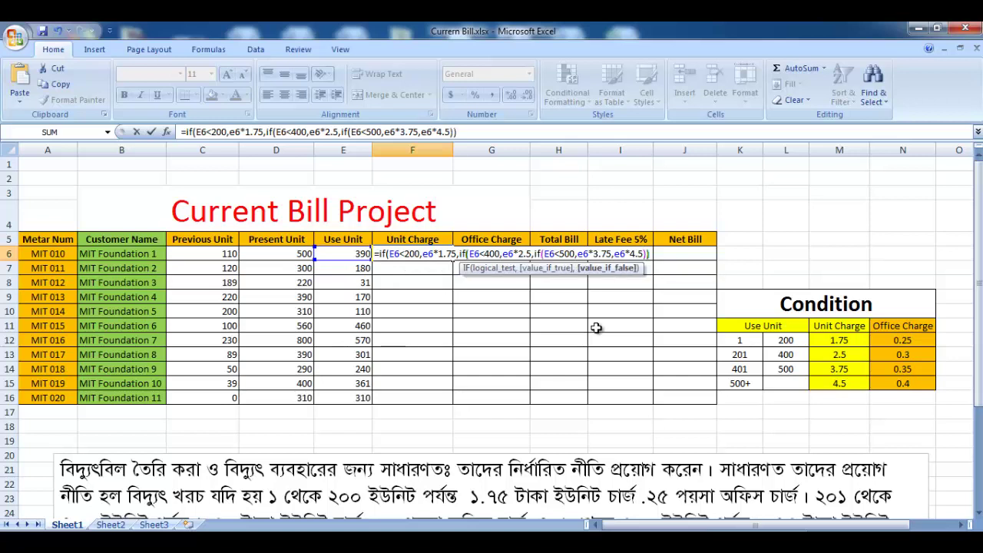
text()))
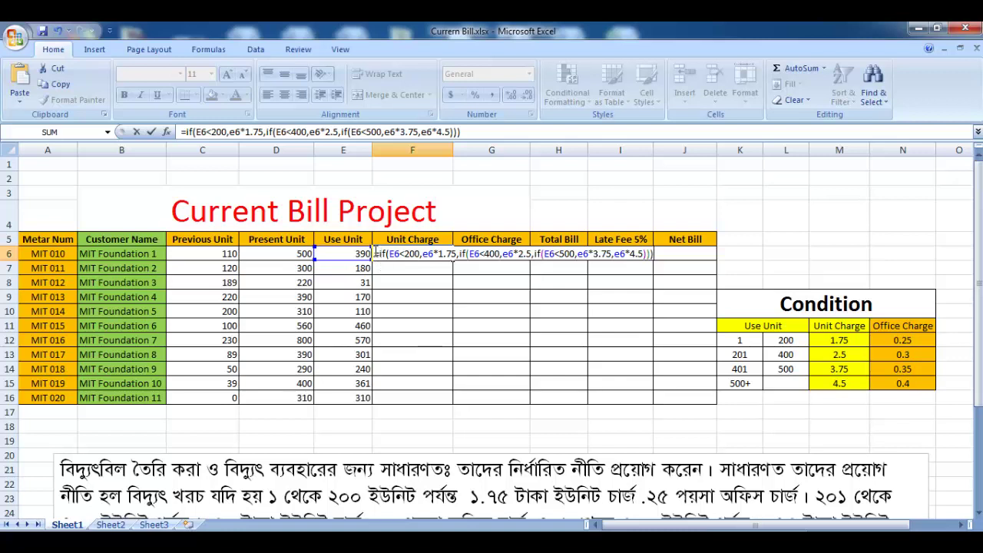
mouse_move(375, 254)
mouse_down()
mouse_move(409, 257)
mouse_move(400, 255)
mouse_up()
drag(400, 256, 611, 261)
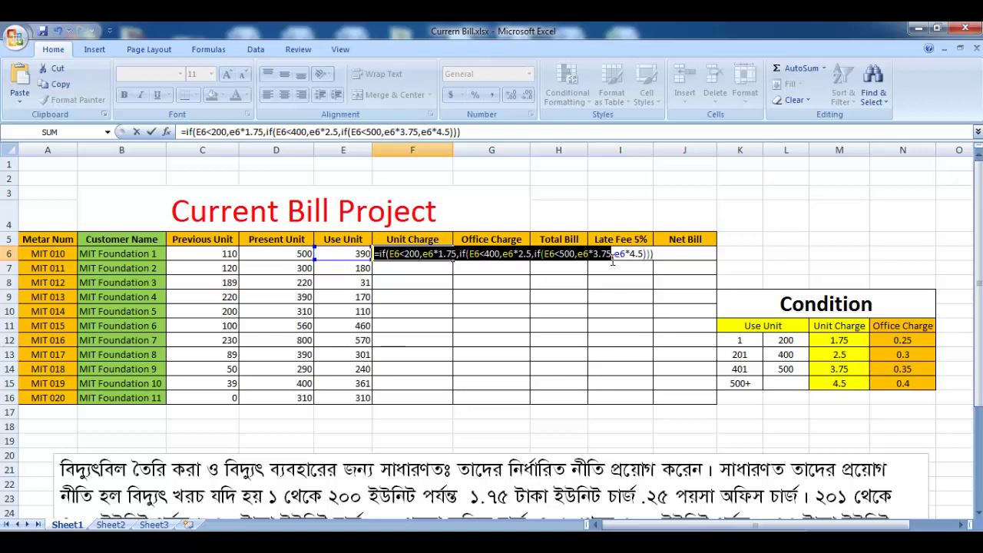
drag(612, 261, 644, 263)
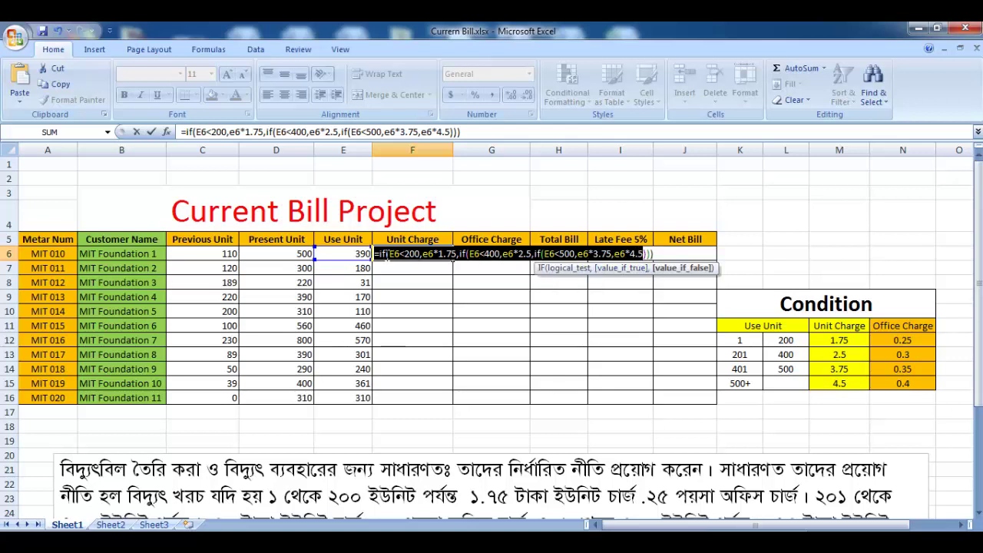
click(382, 254)
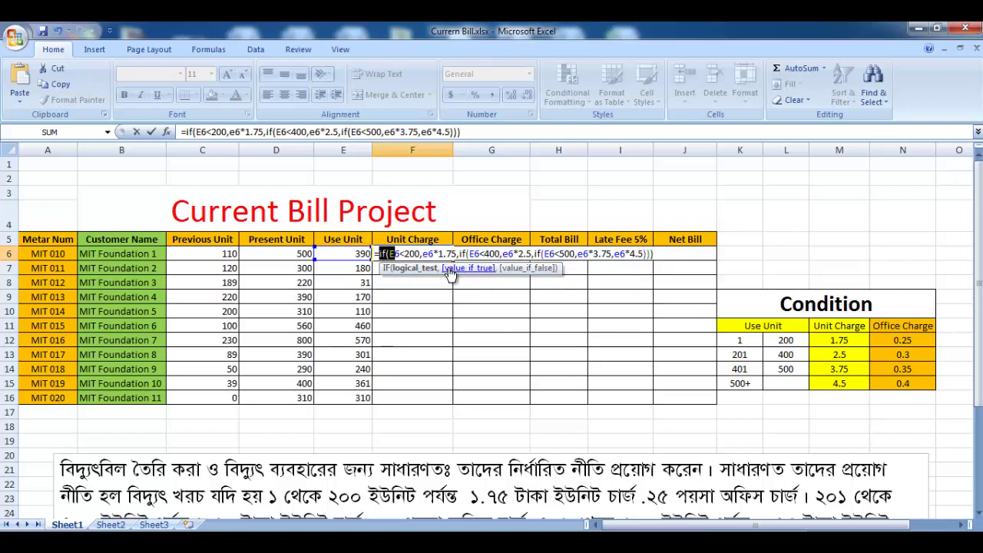
double_click(473, 254)
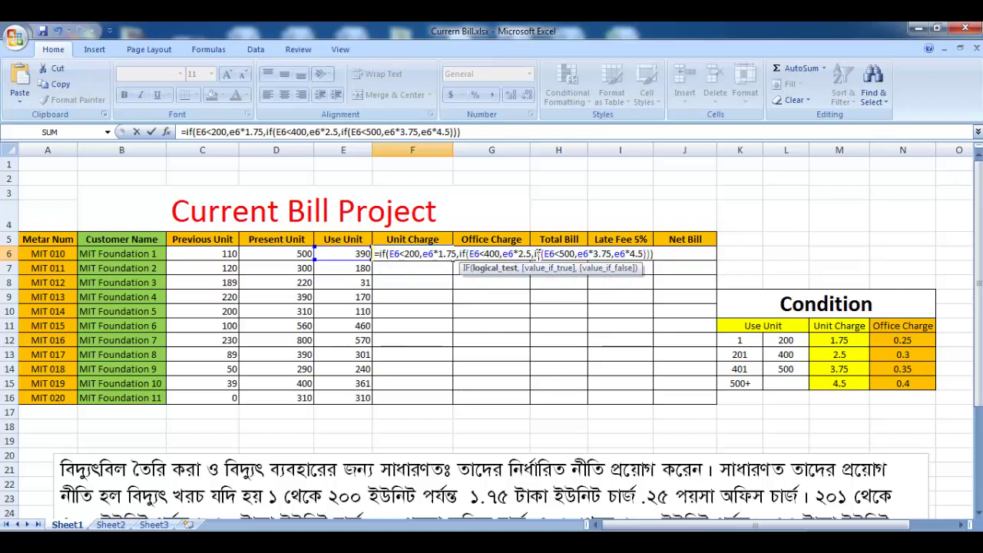
drag(535, 254, 548, 254)
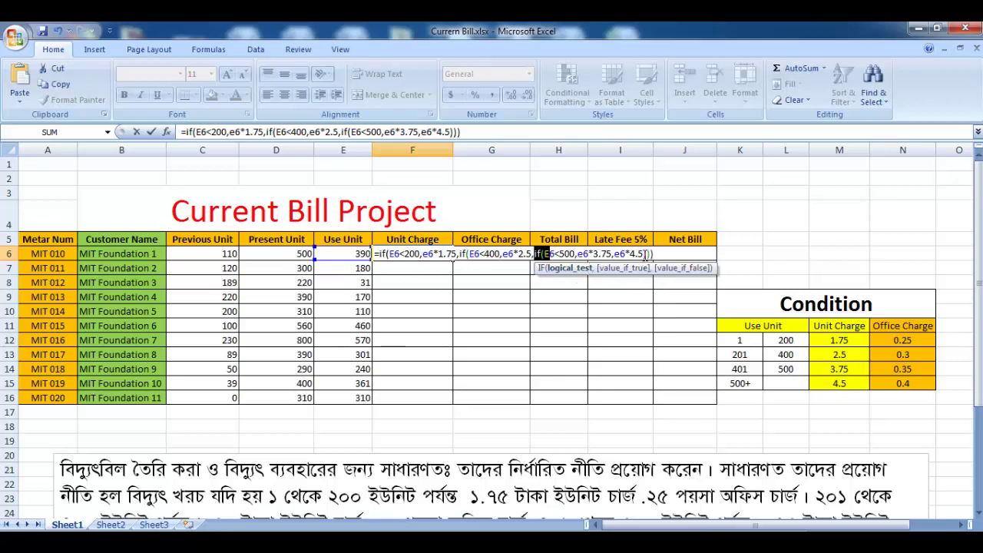
drag(652, 254, 644, 254)
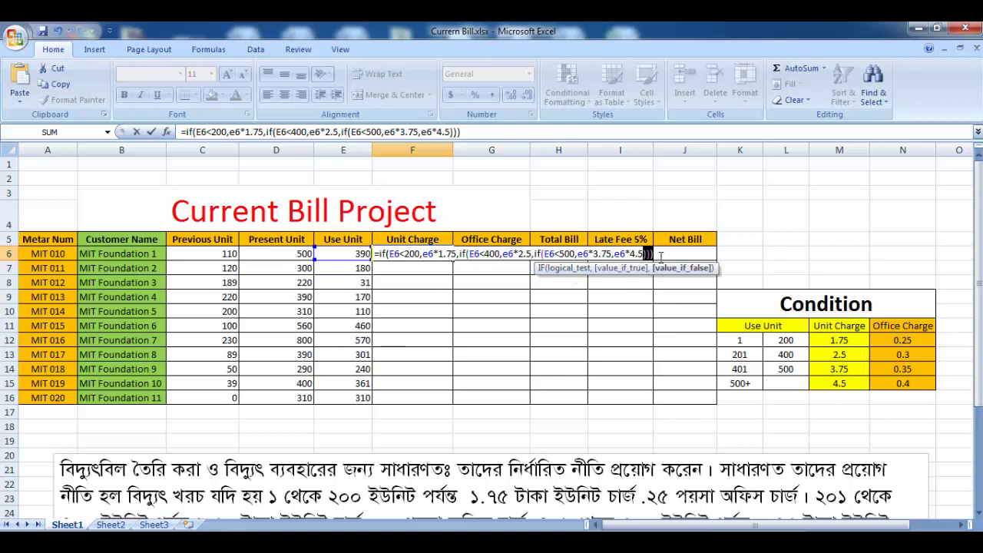
click(665, 258)
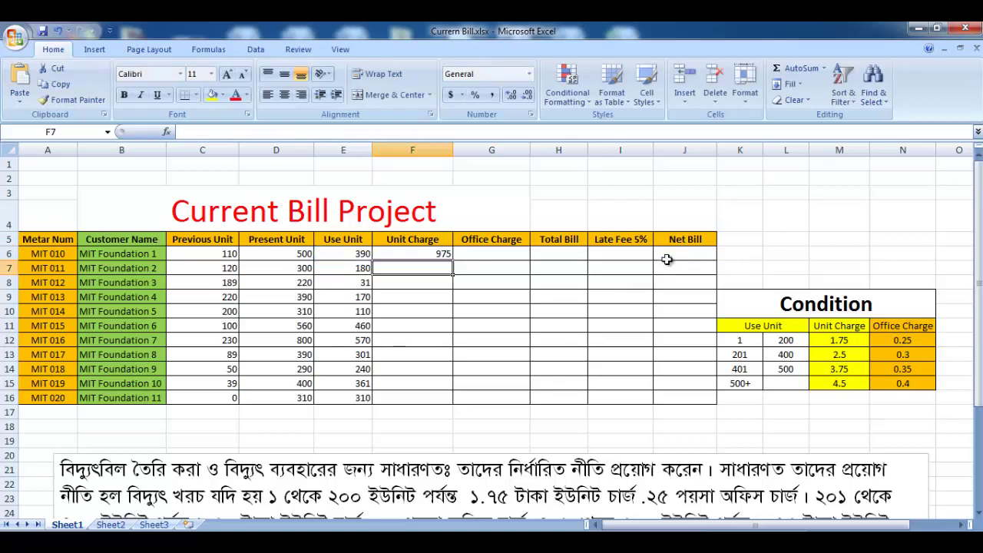
- Select F6 to check the completed nested IF formula returning 975
click(443, 259)
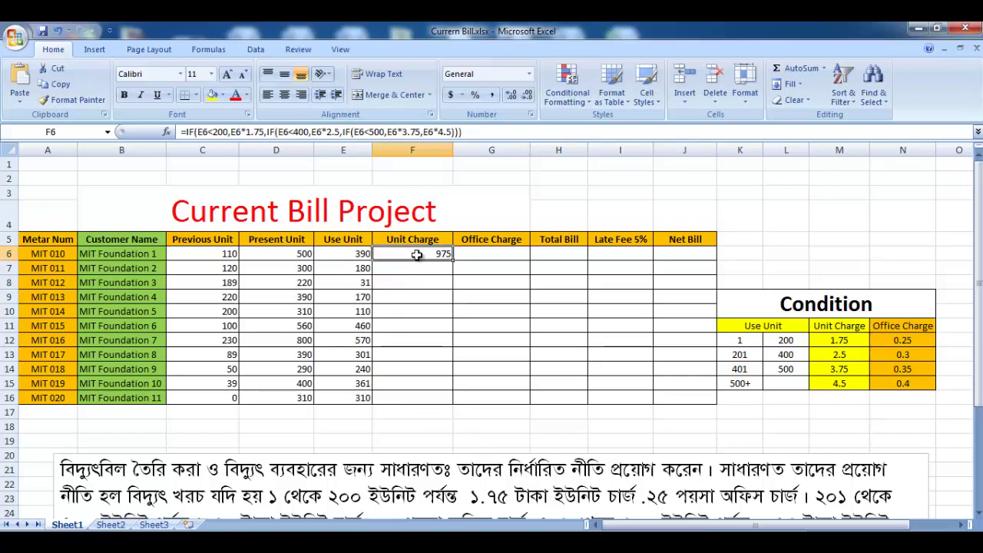
- Fill the Unit Charge formula from F6 down to F16 and compare the results with the Condition rates
drag(452, 260, 446, 401)
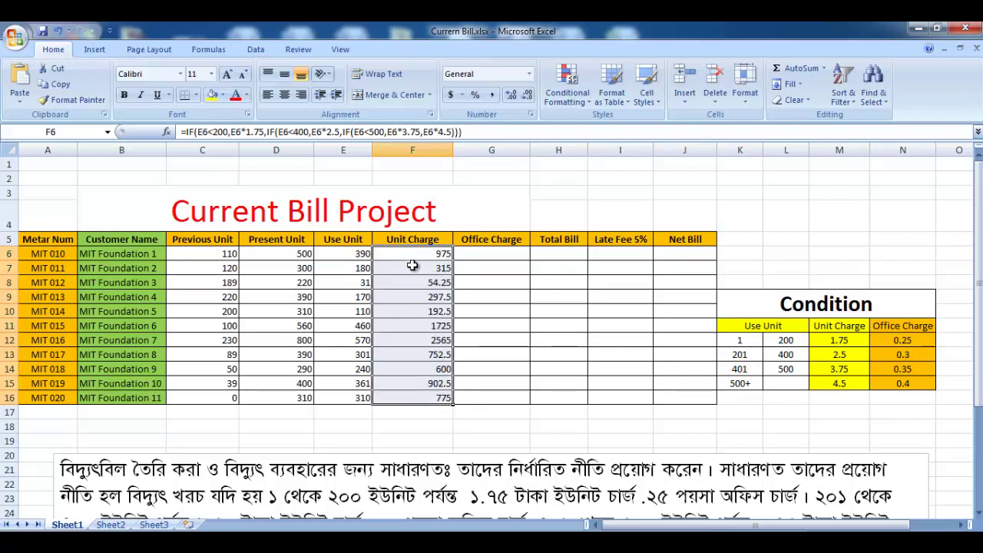
click(409, 254)
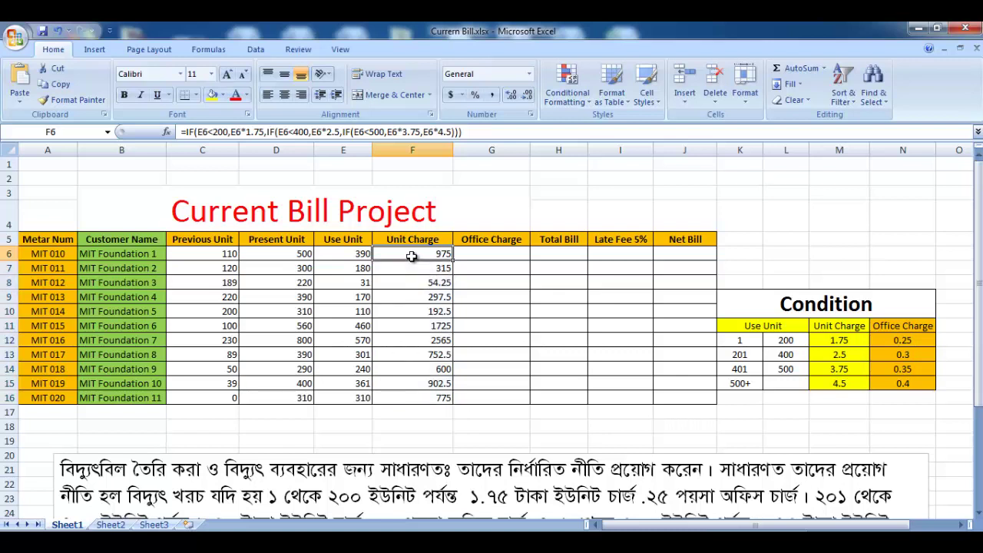
click(482, 254)
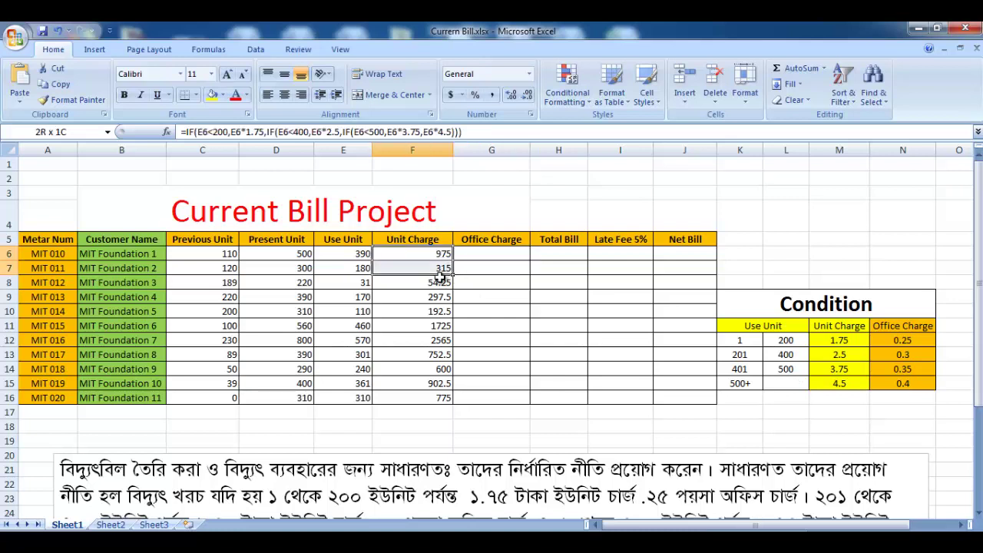
drag(442, 257, 438, 368)
drag(840, 327, 840, 385)
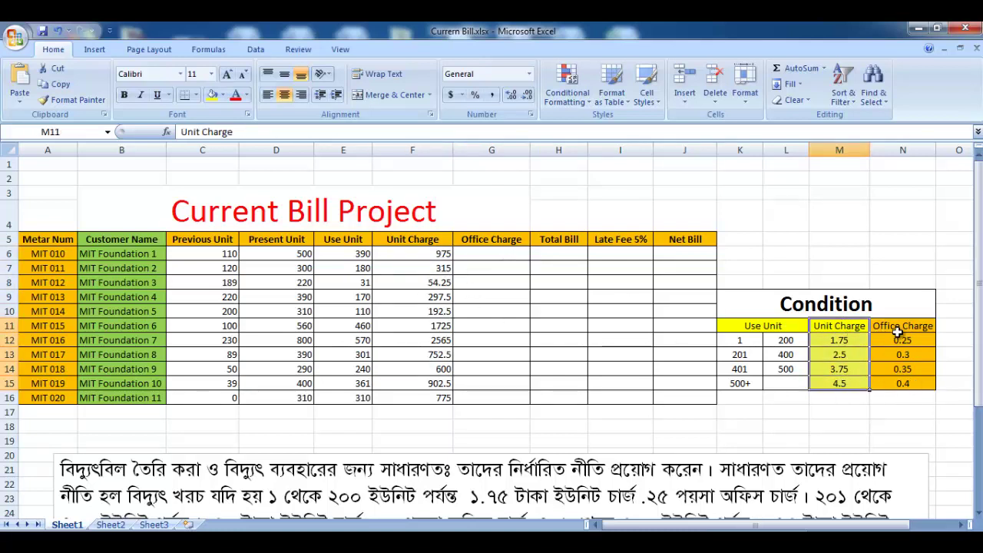
drag(894, 327, 902, 384)
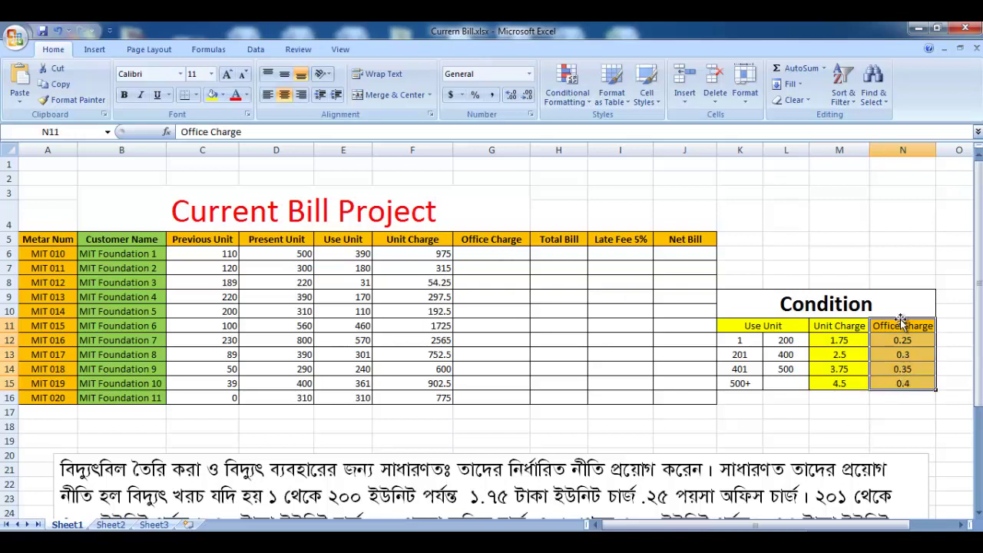
- Start G6's nested IF with the first tier: if E6<200, charge e6*.25
click(503, 255)
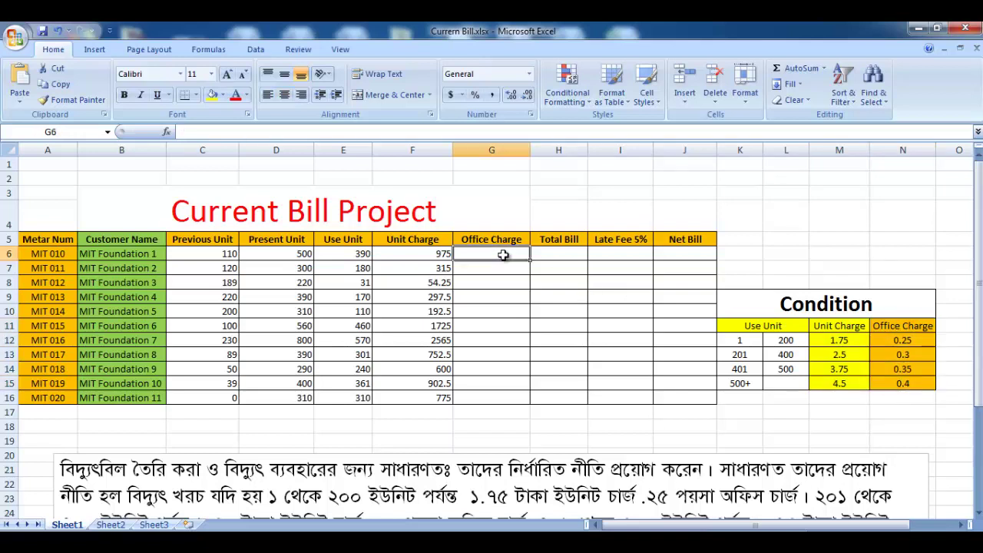
text(=)
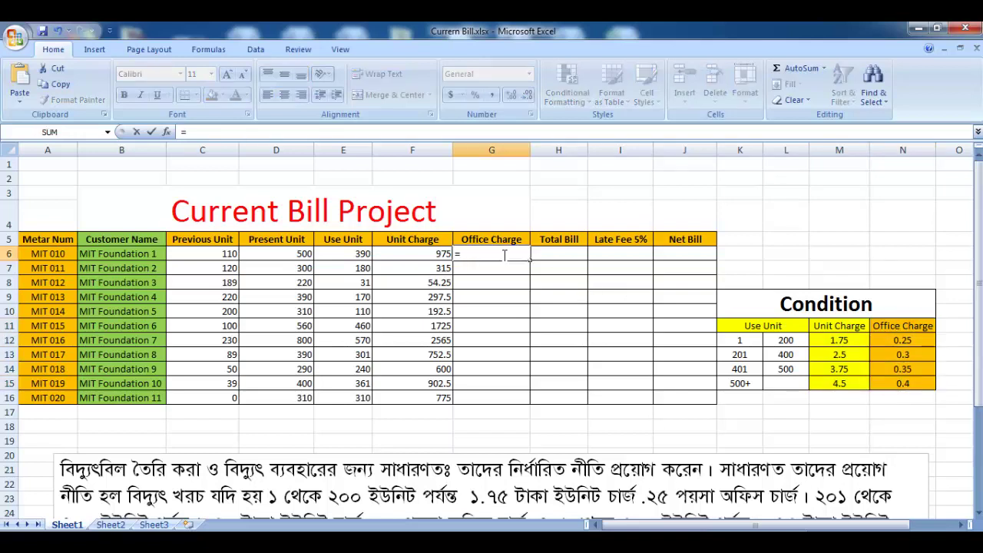
text(if)
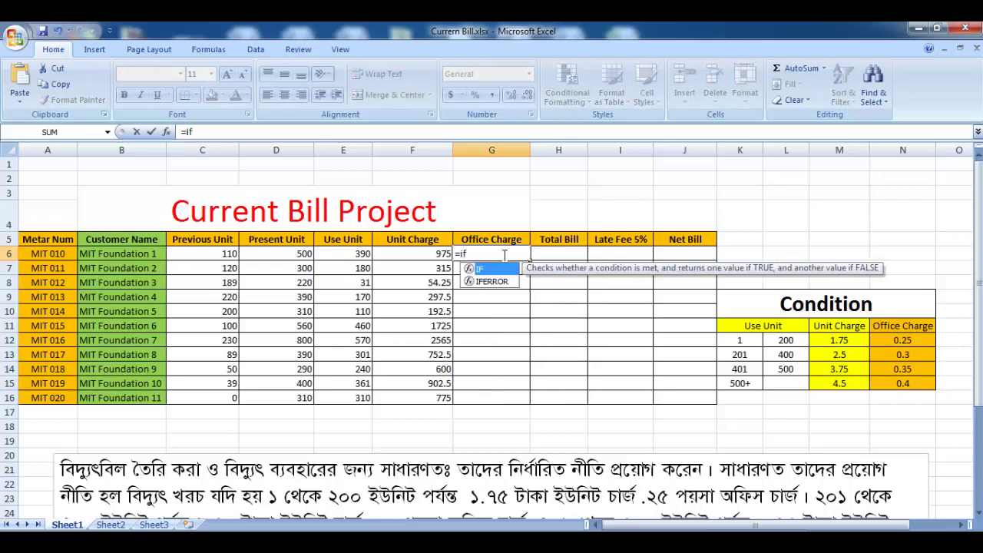
key(Tab)
key(BackSpace)
key(BackSpace)
key(BackSpace)
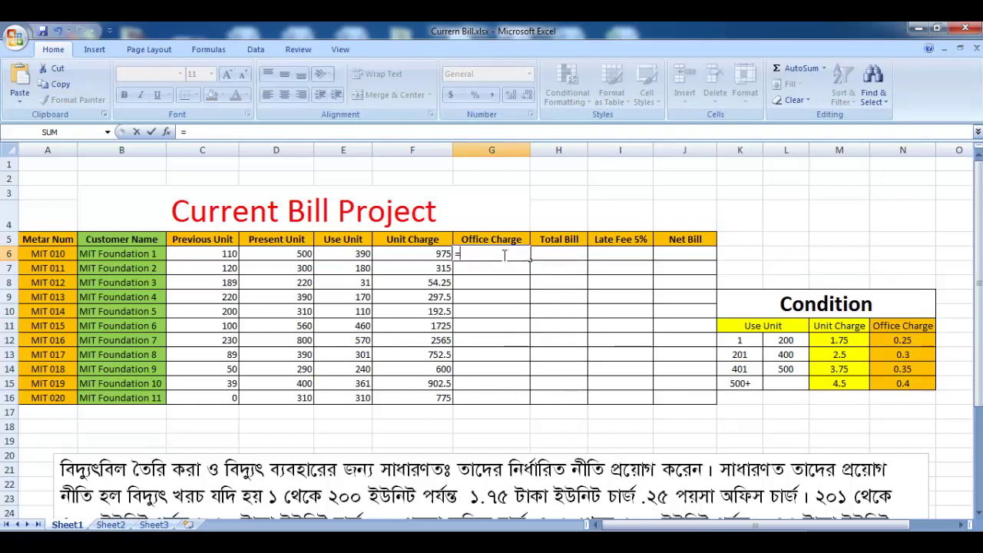
text(if(E6<200,e6*1.75,)
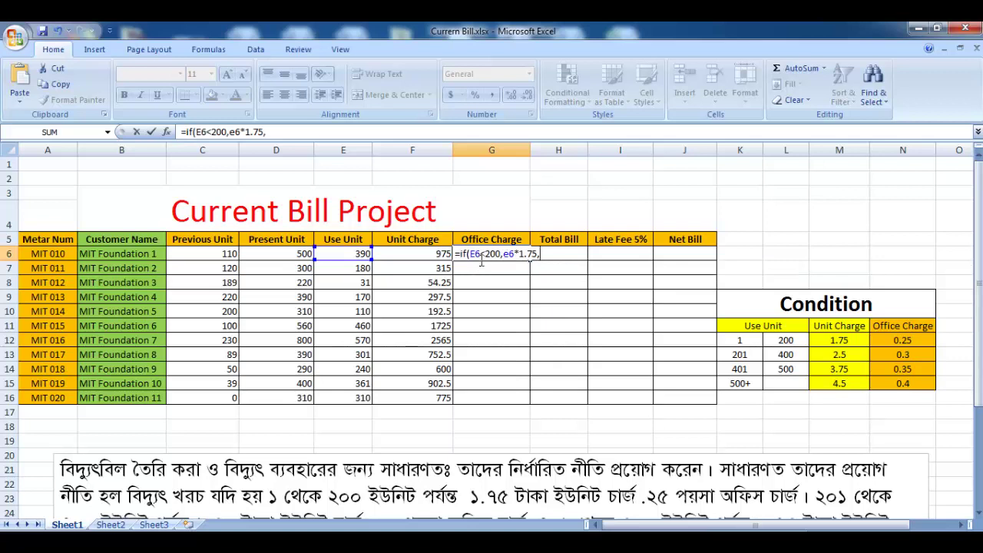
click(480, 256)
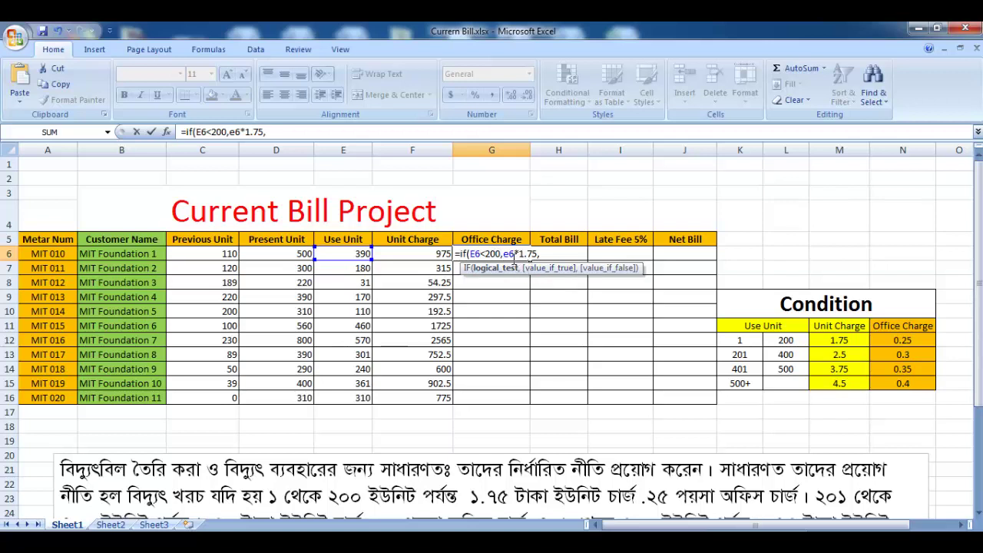
drag(538, 255, 519, 254)
text(.)
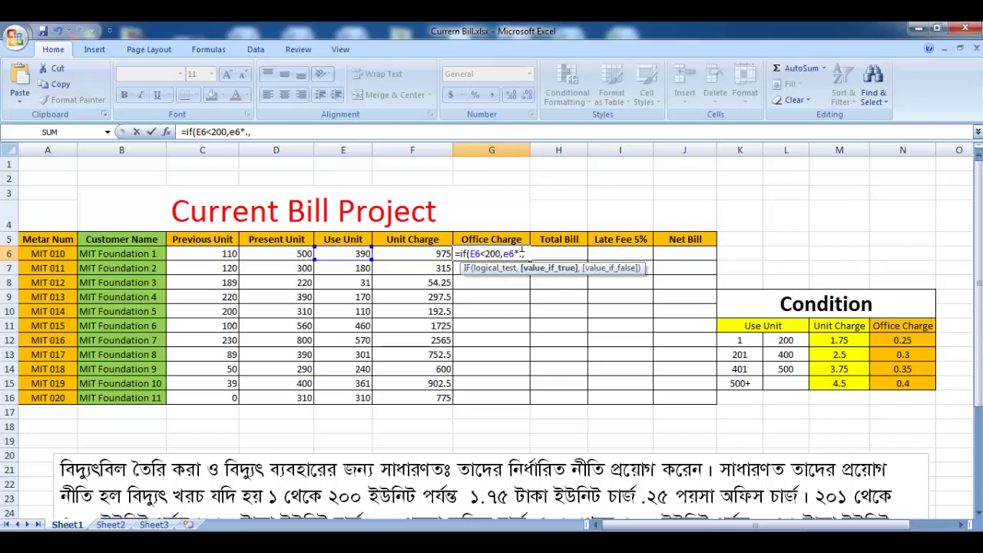
text(25)
- Copy the IF clause and edit it into the second tier: E6<400 at .30
click(540, 255)
drag(540, 255, 462, 254)
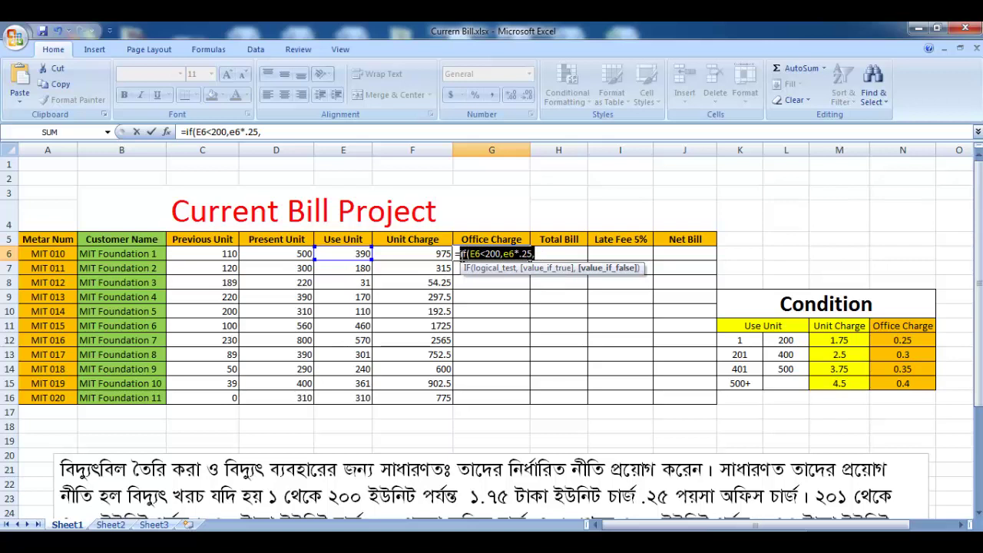
click(541, 255)
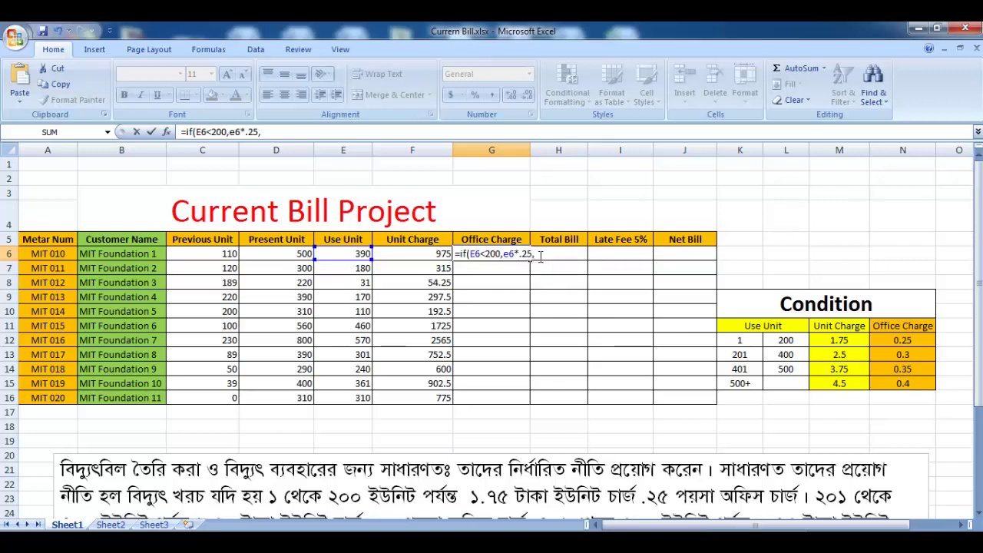
text(if(E6<200,e6*.25,)
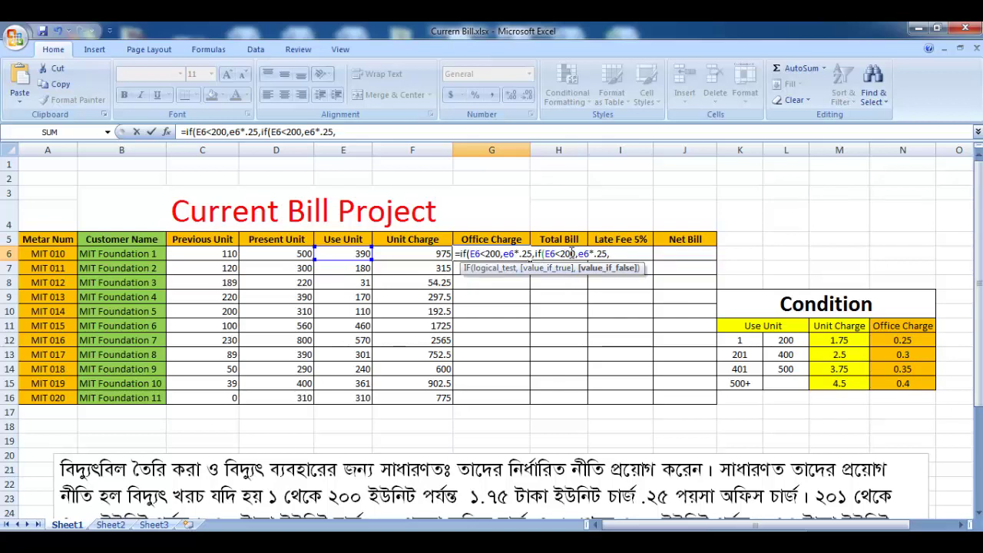
click(574, 254)
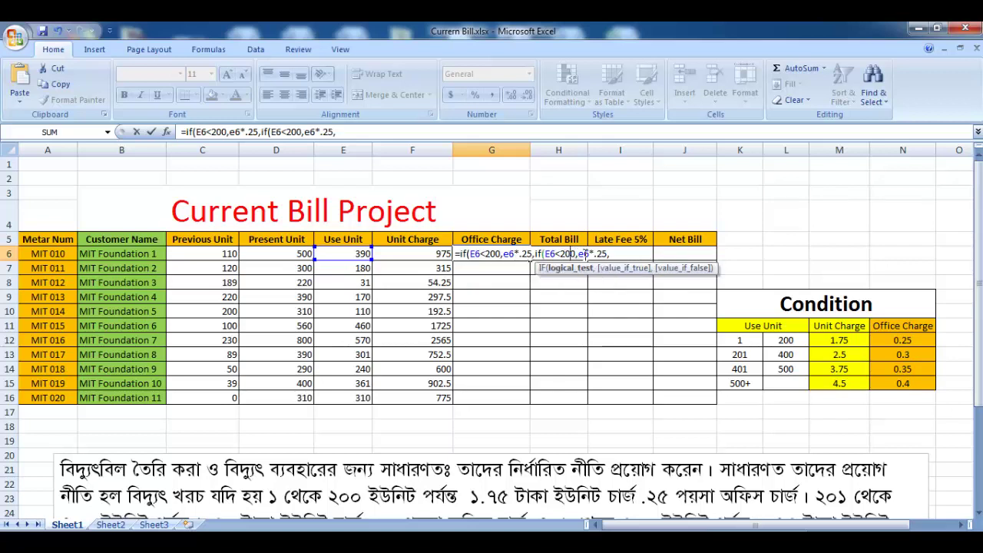
key(BackSpace)
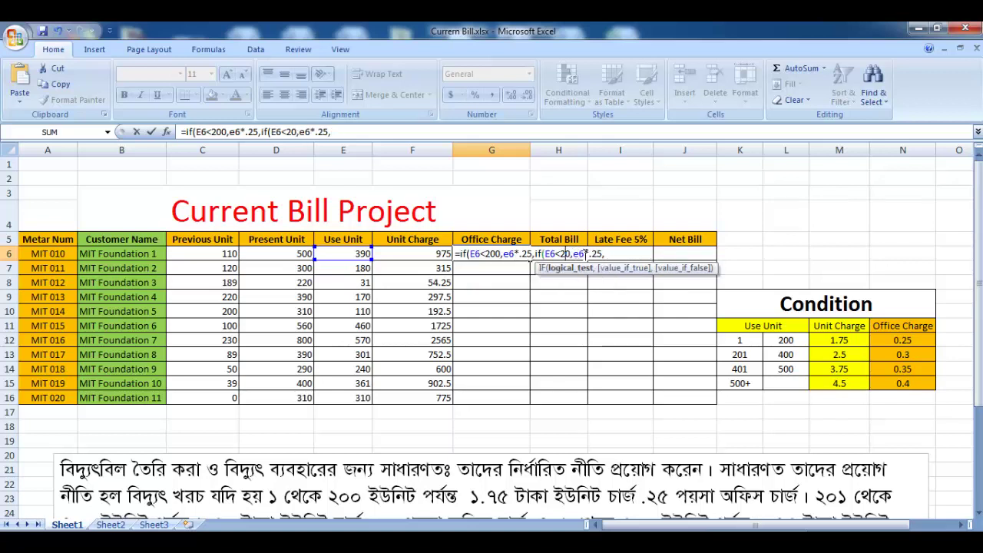
key(BackSpace)
text(4)
text(0)
key(Right)
key(Right)
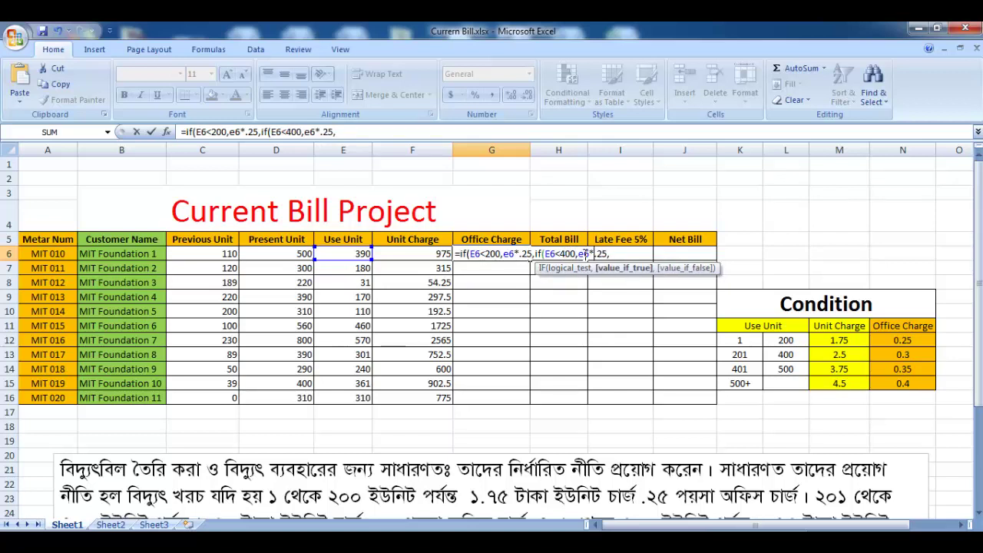
key(Right)
key(Right)
key(Right)
key(BackSpace)
key(BackSpace)
text(3)
text(0)
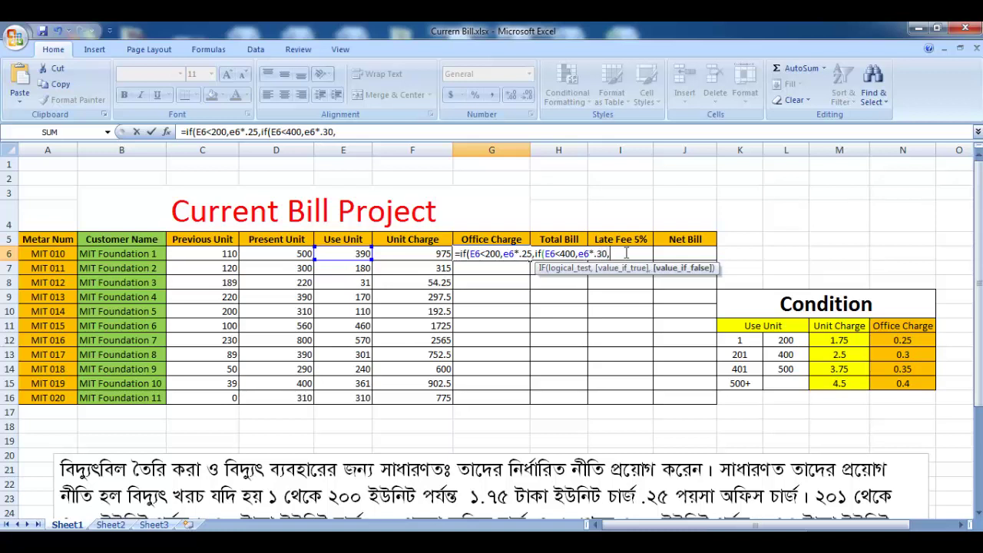
- Add the third tier E6<500 at .35 and the e6*.40 fallback with closing brackets
text(if(E6<200,e6*.25,)
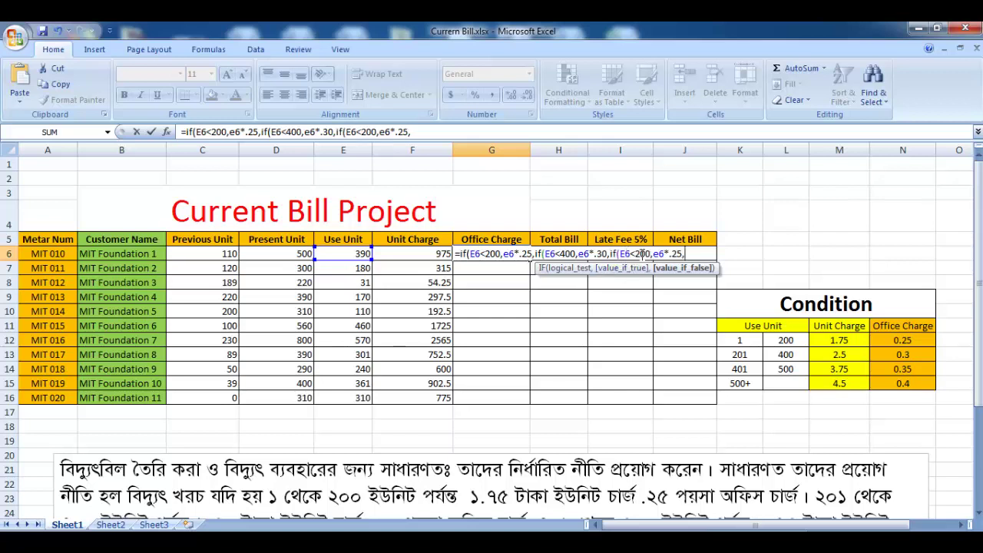
click(639, 253)
key(BackSpace)
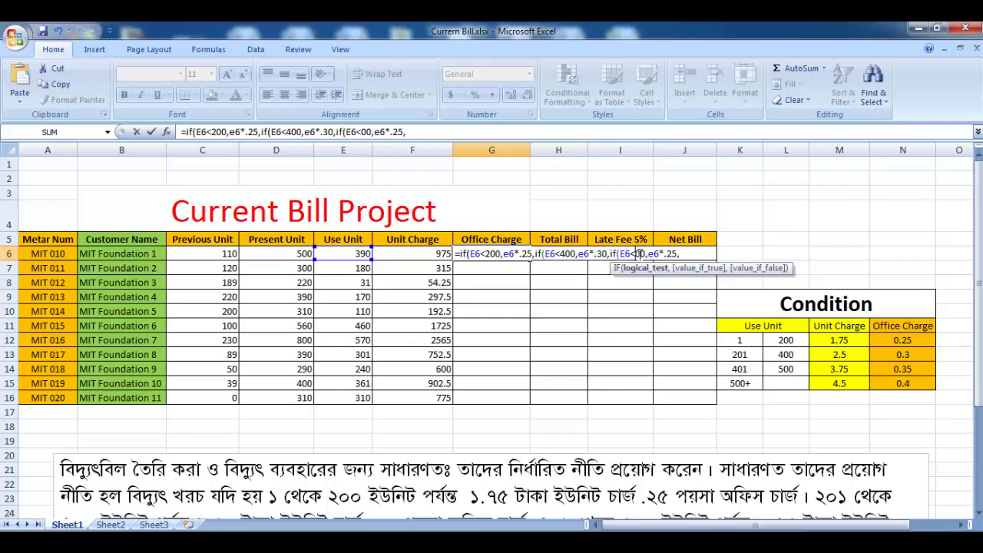
text(5)
click(683, 253)
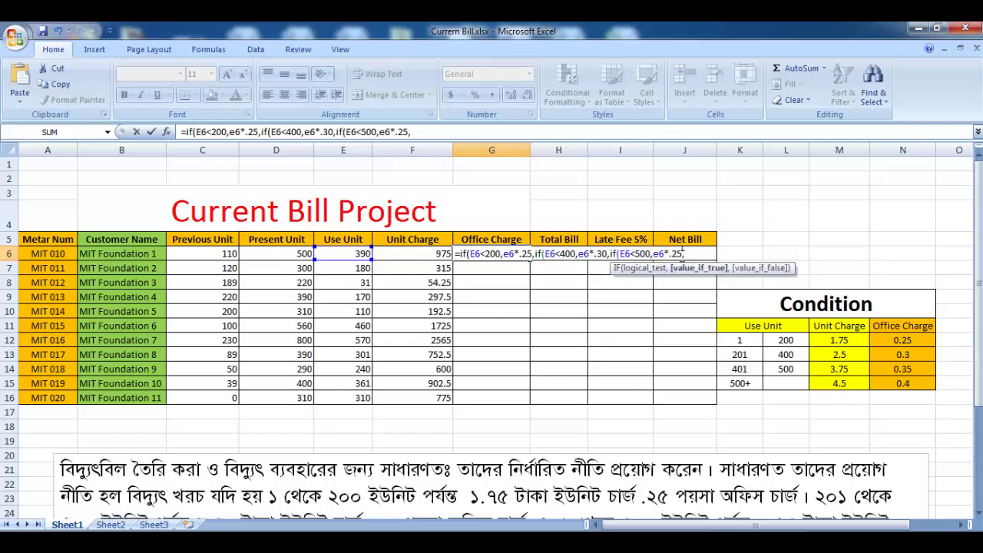
key(BackSpace)
key(BackSpace)
text(35)
key(Right)
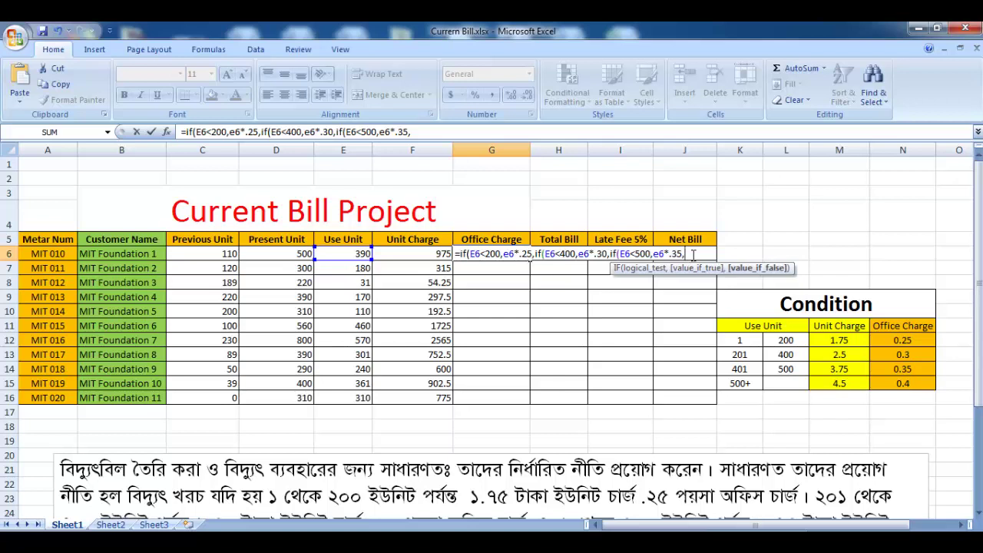
text(e6)
text(*)
text(.)
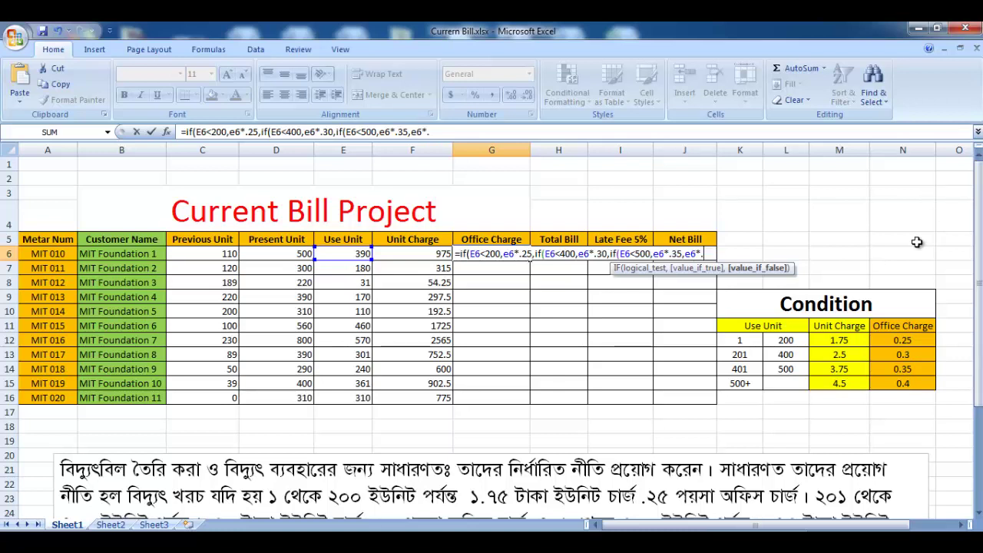
text(40)
text())))
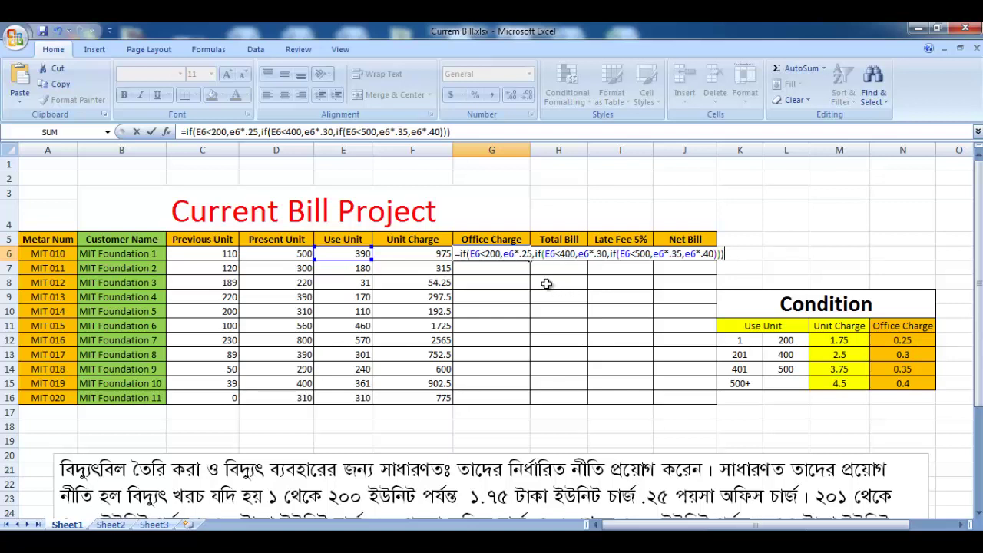
- Highlight the nested IF clauses in G6's formula to explain the four usage-tier rates
drag(461, 254, 608, 254)
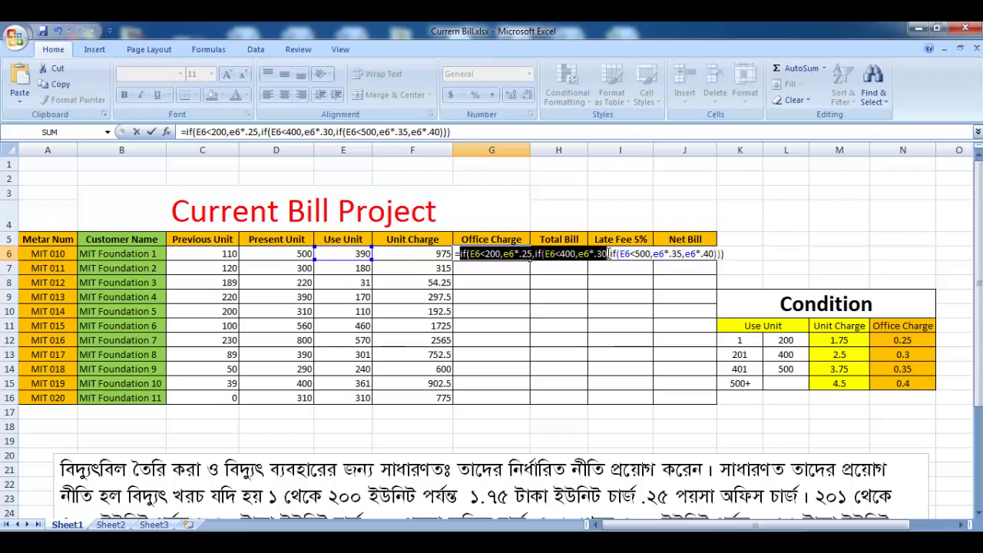
drag(608, 255, 722, 255)
click(728, 254)
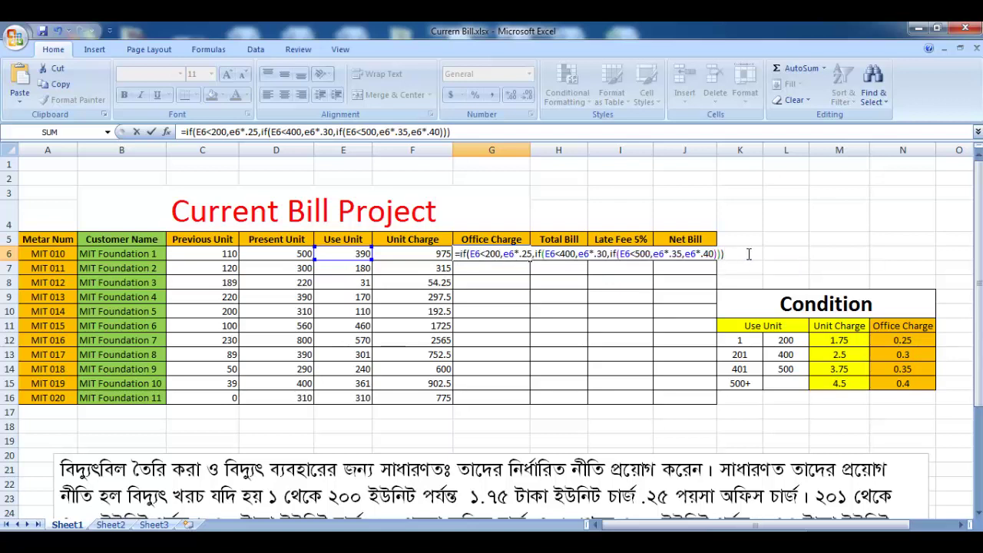
- Confirm G6's Office Charge formula and fill it down to G16, giving 7.75 to 228
key(Return)
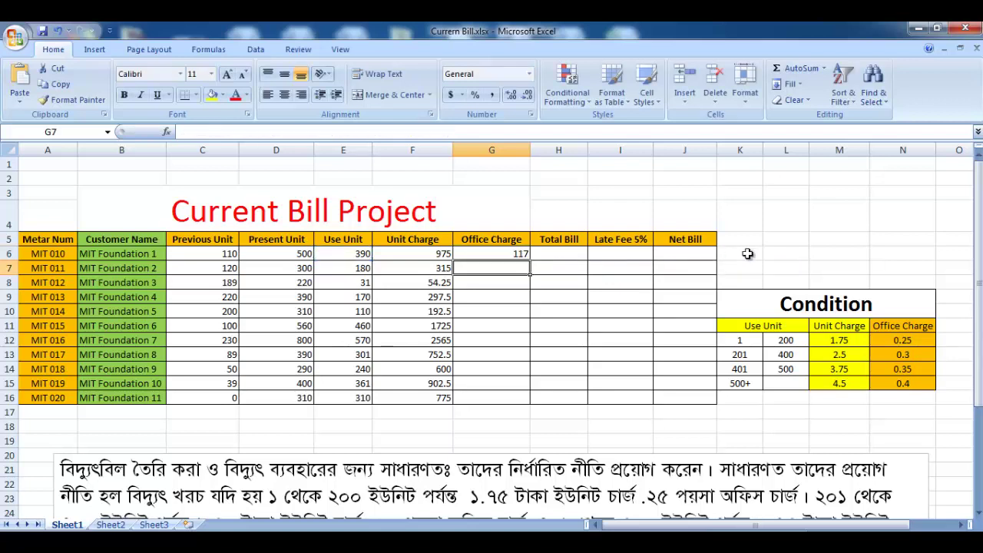
click(511, 255)
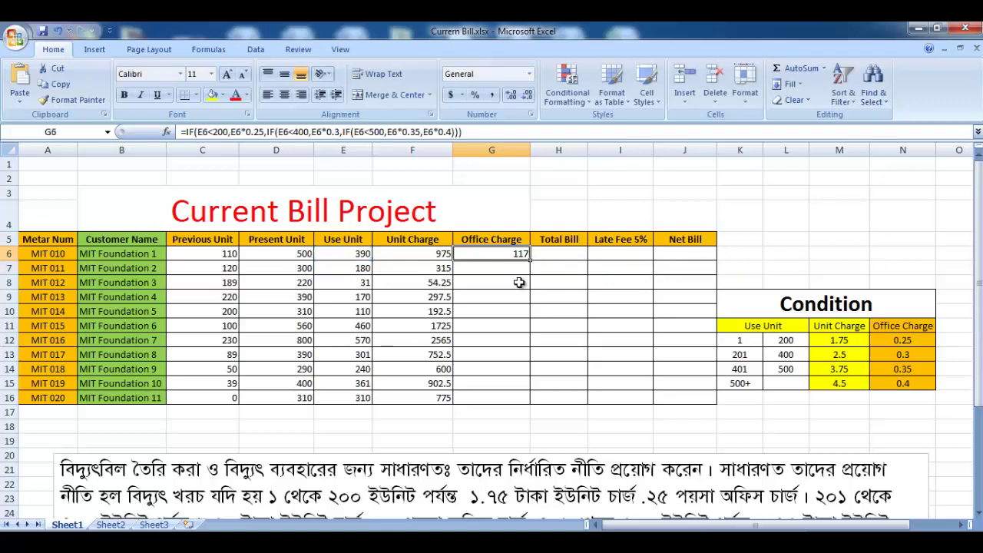
click(503, 266)
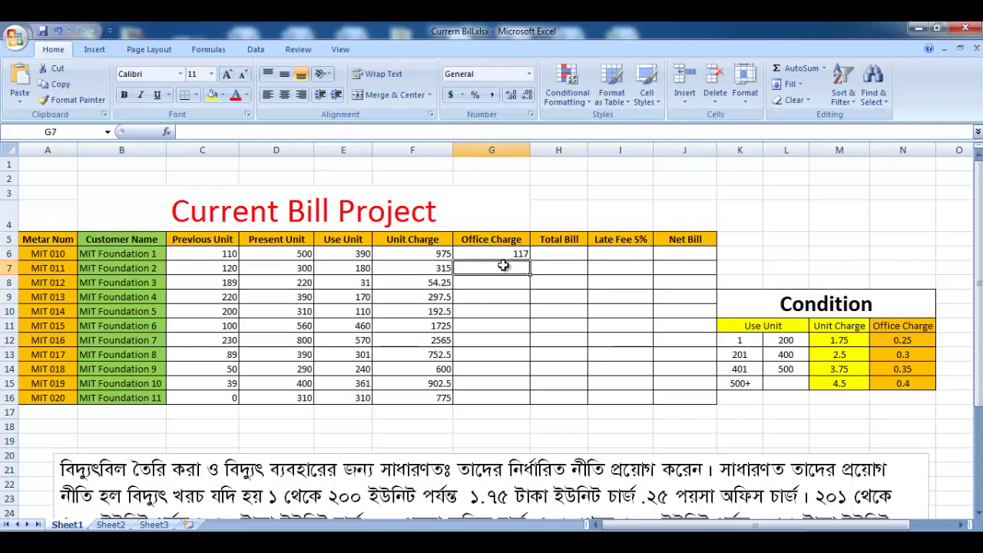
click(419, 253)
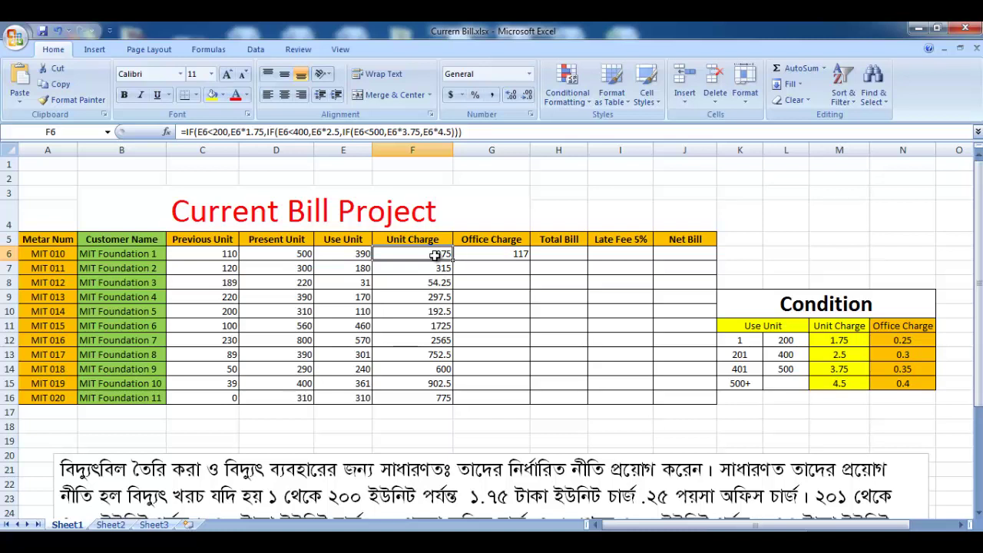
click(509, 257)
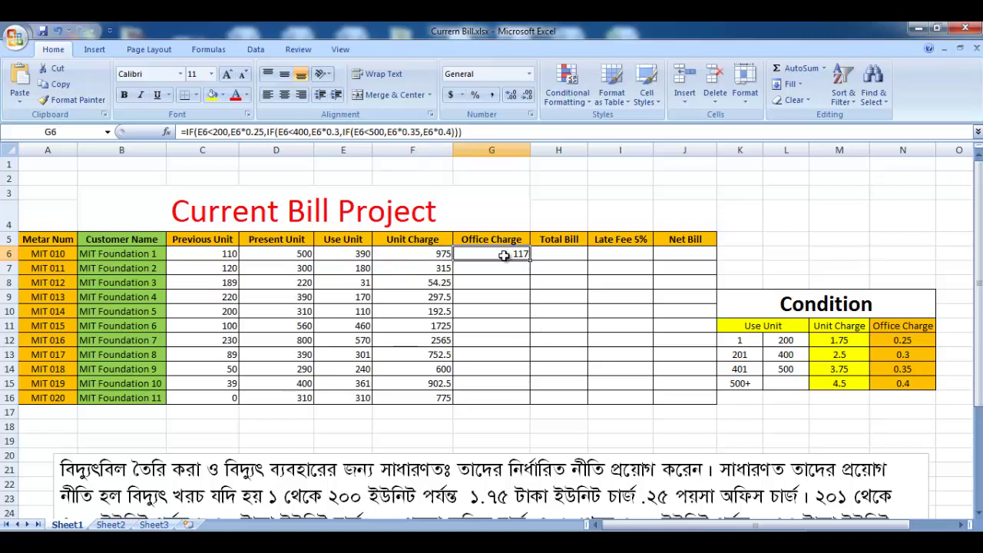
drag(530, 261, 534, 399)
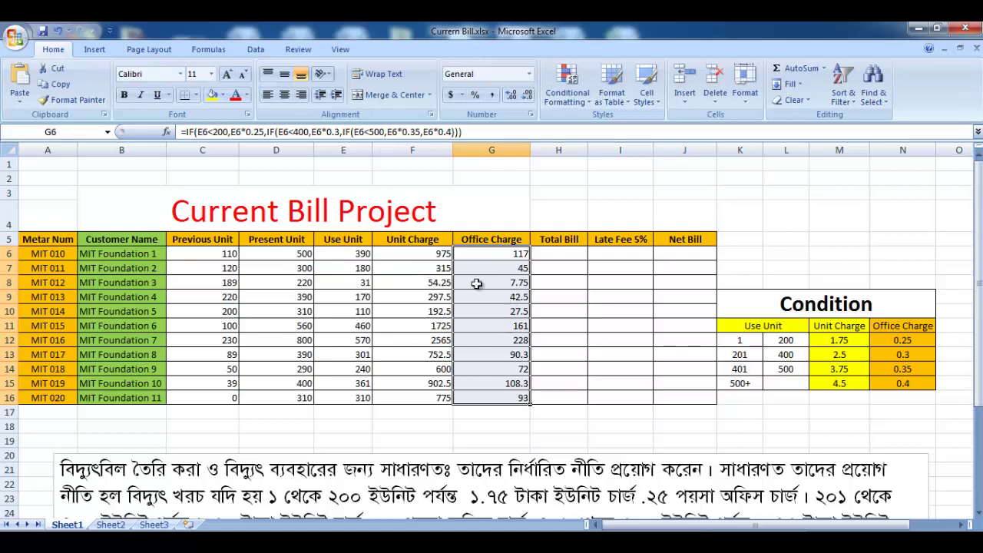
click(500, 266)
click(566, 254)
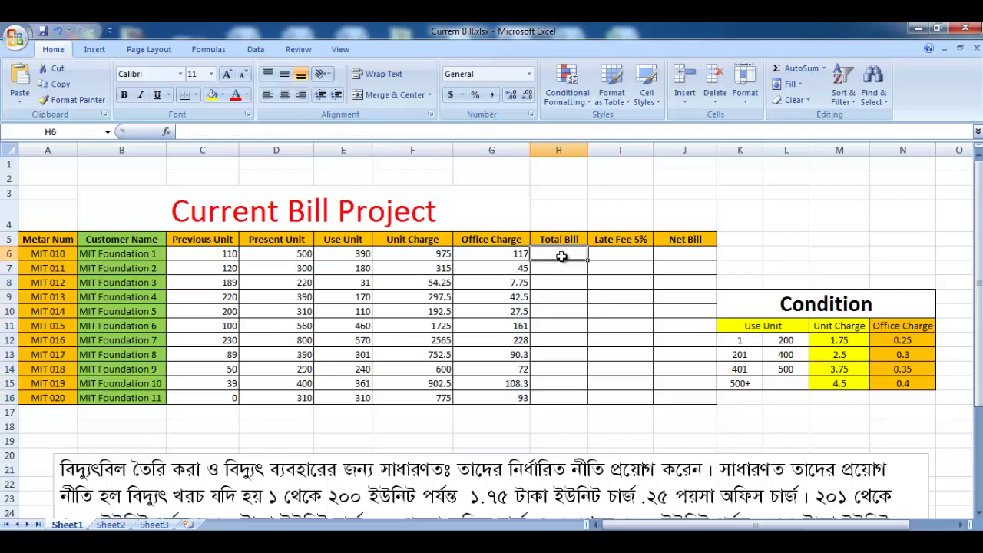
- Enter the Total Bill formula =SUM(F6+G6) in H6
click(444, 258)
click(499, 266)
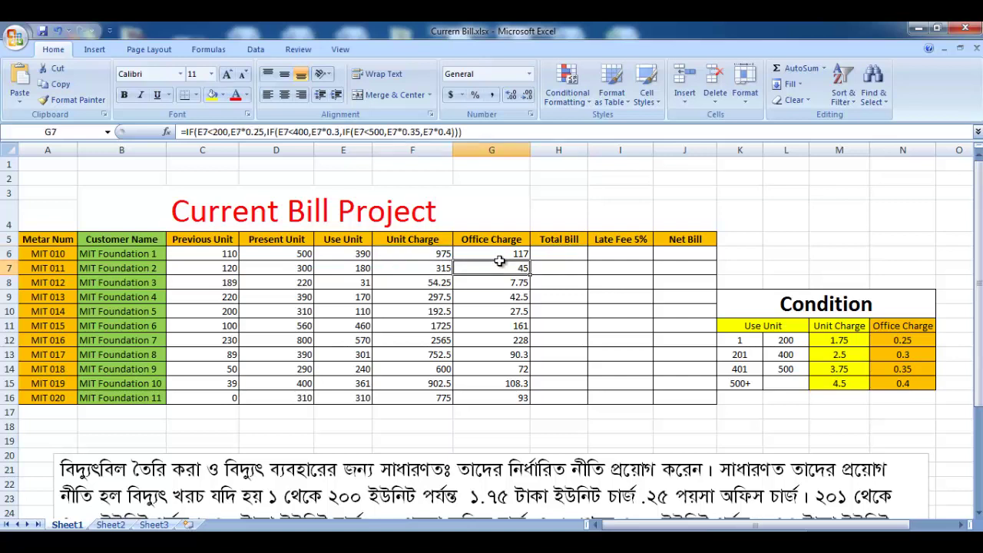
click(568, 254)
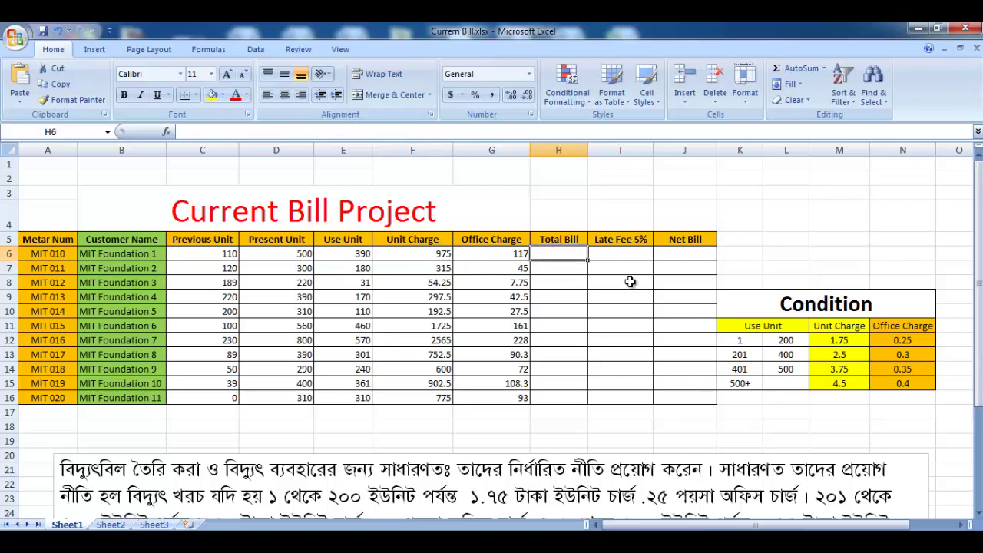
text(=sum)
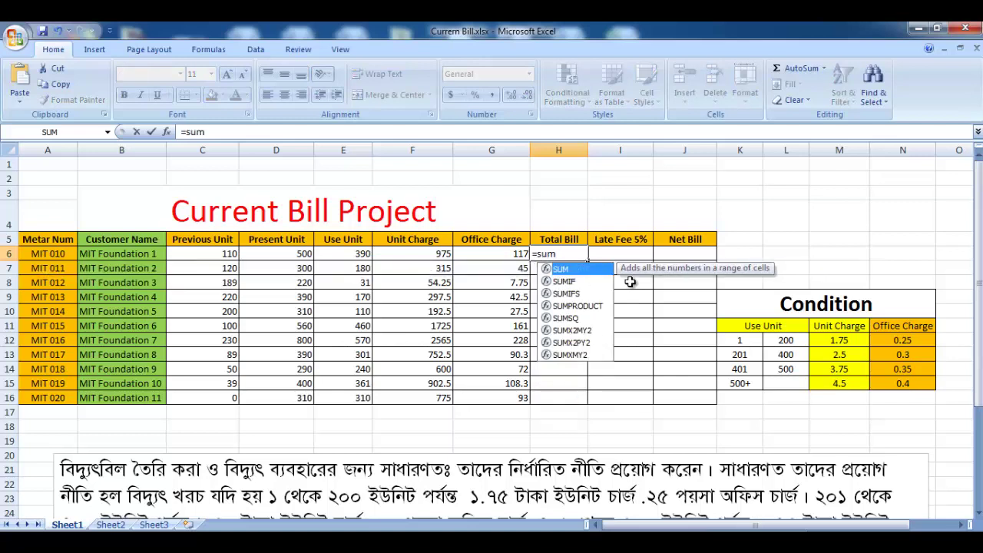
text(()
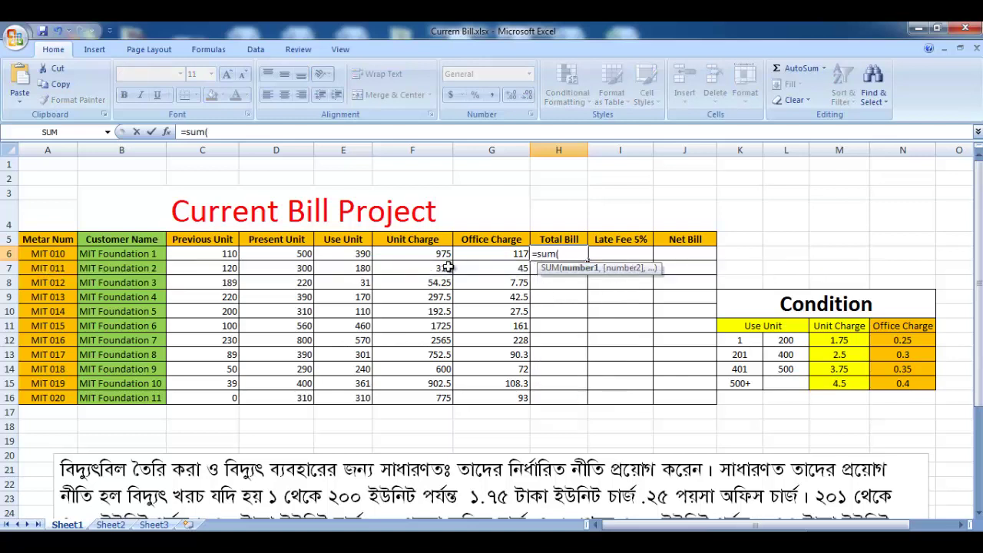
click(435, 255)
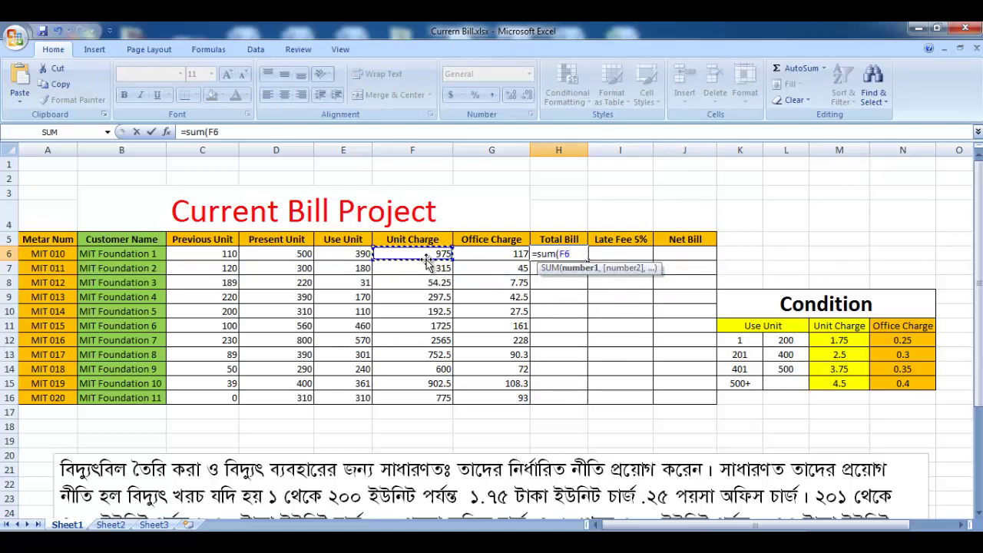
text(+)
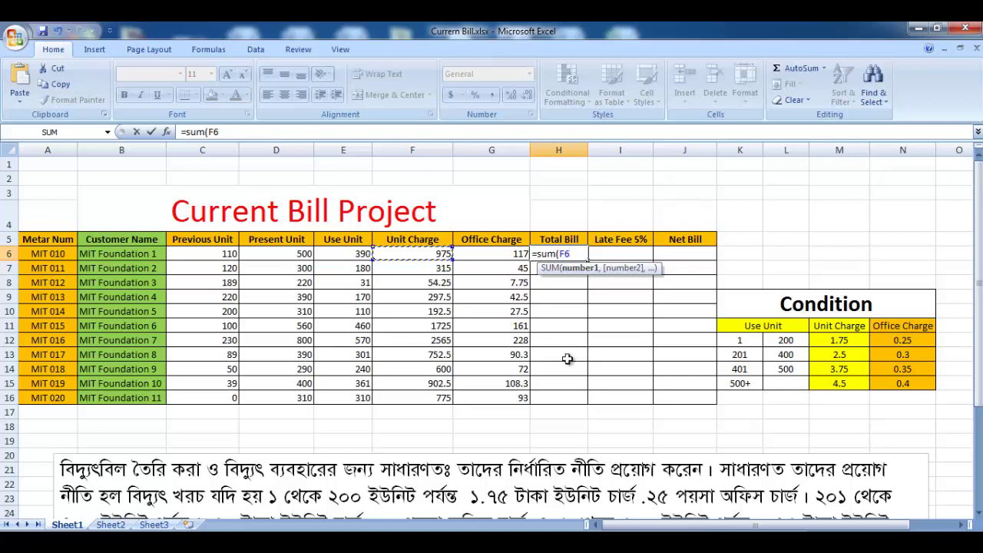
click(496, 254)
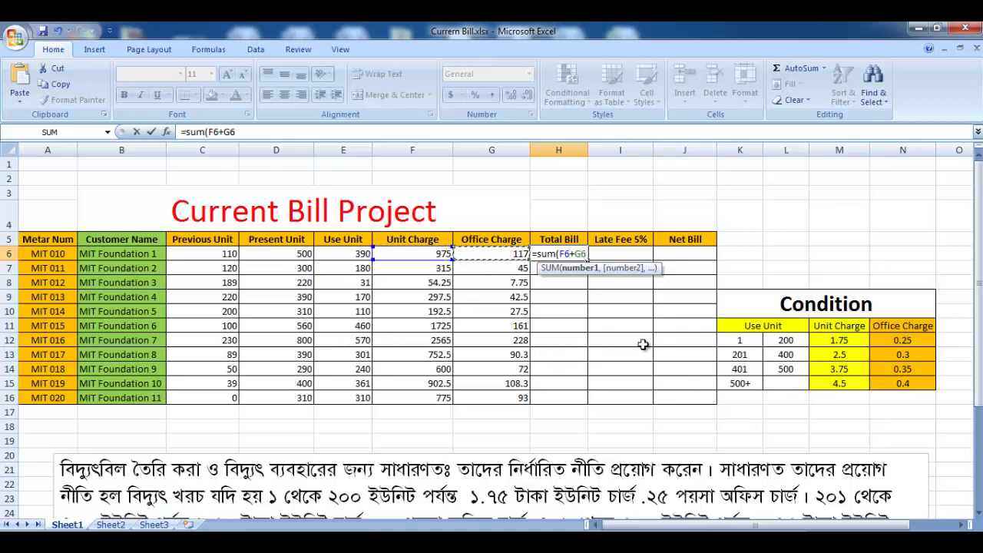
text())
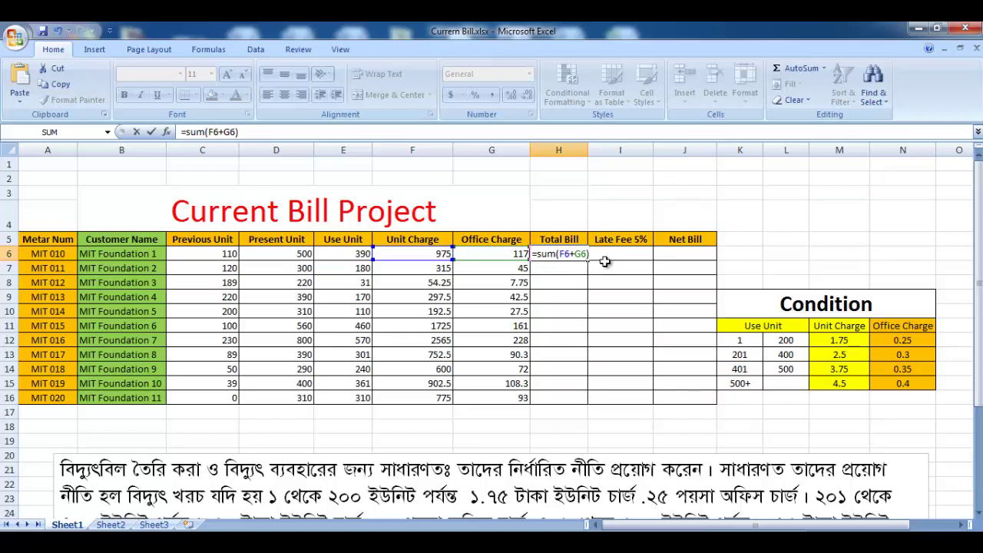
key(Return)
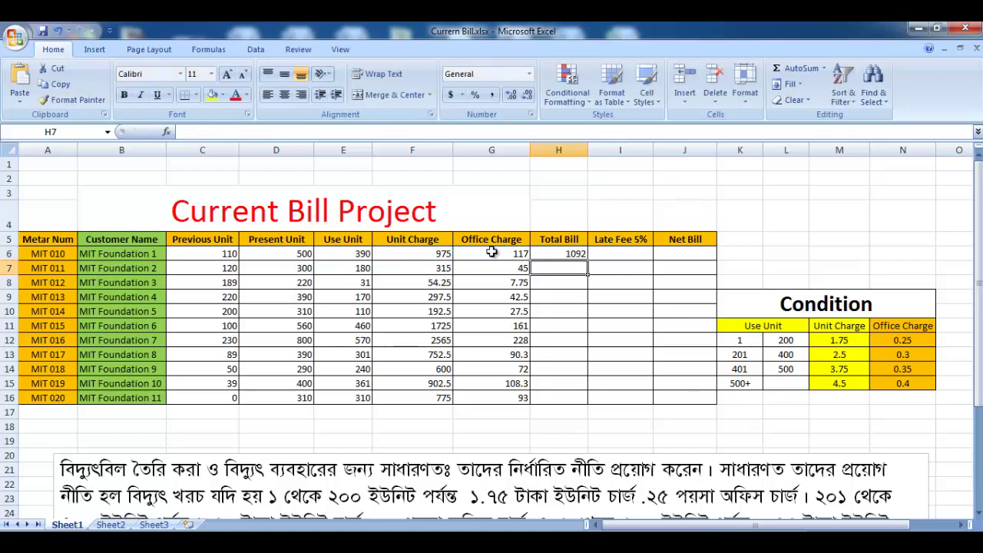
- Copy H6's Total Bill formula down to H16 for all eleven customers
click(432, 258)
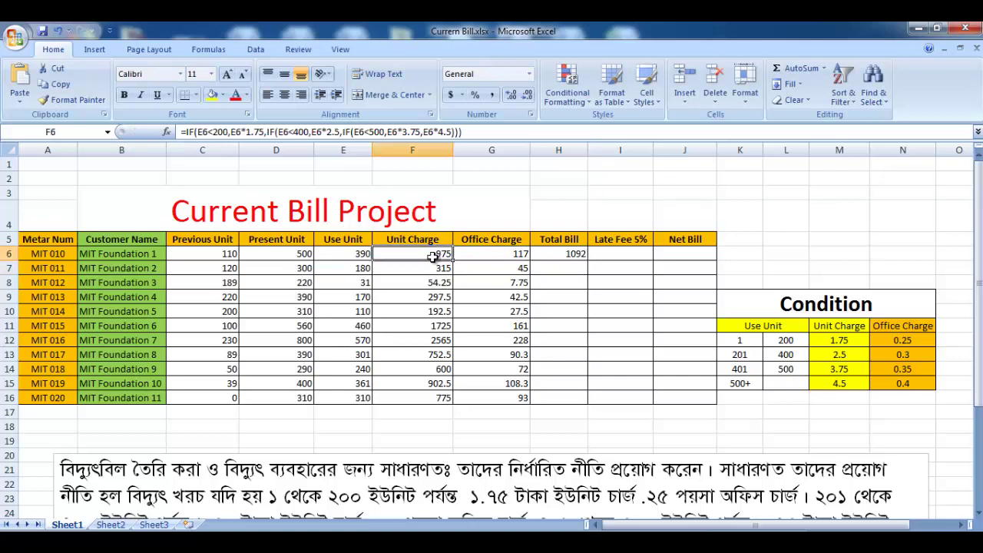
click(501, 256)
click(566, 253)
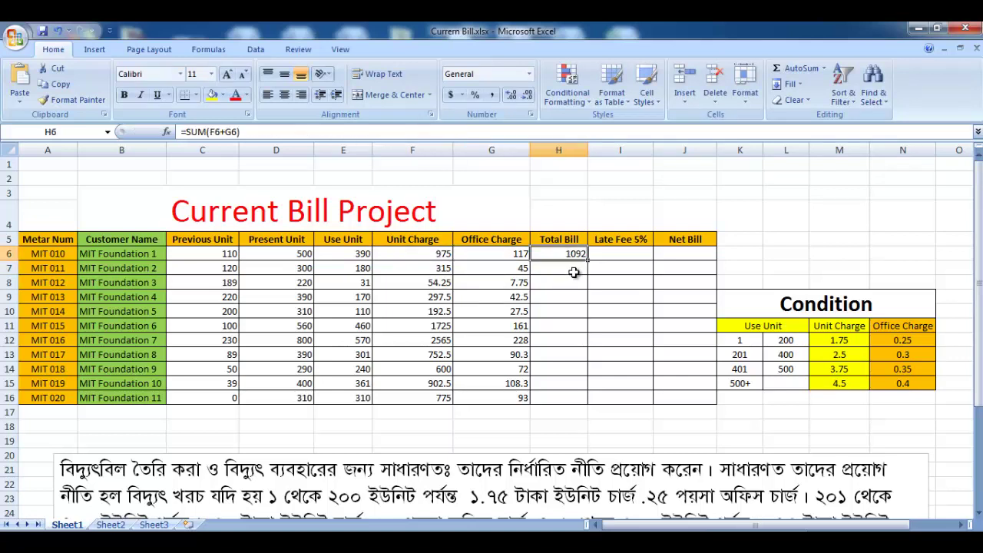
drag(587, 261, 585, 398)
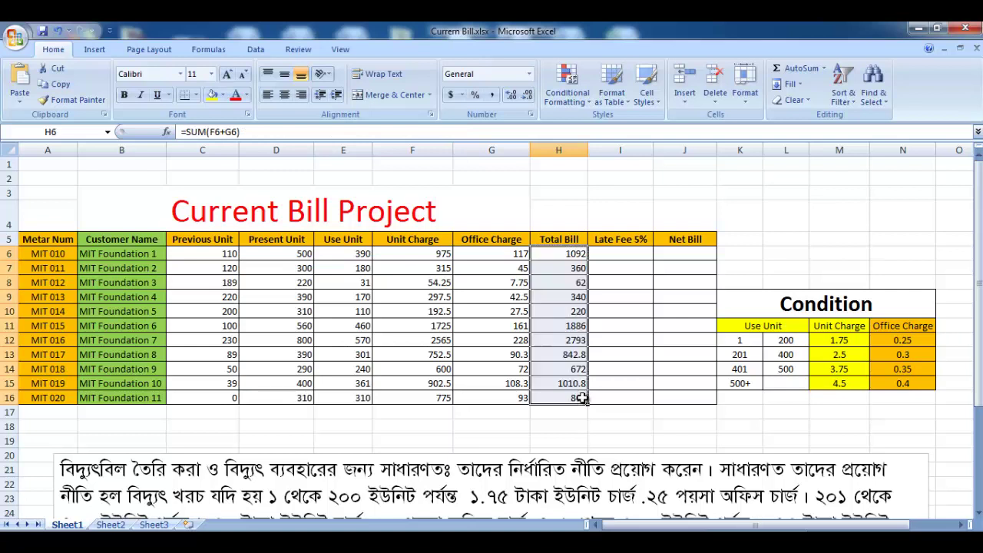
click(631, 257)
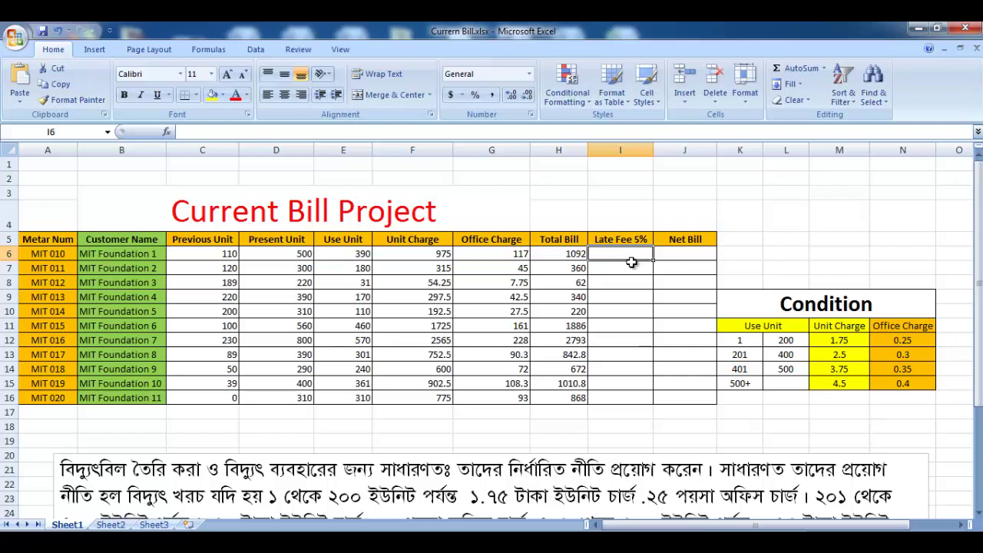
click(564, 255)
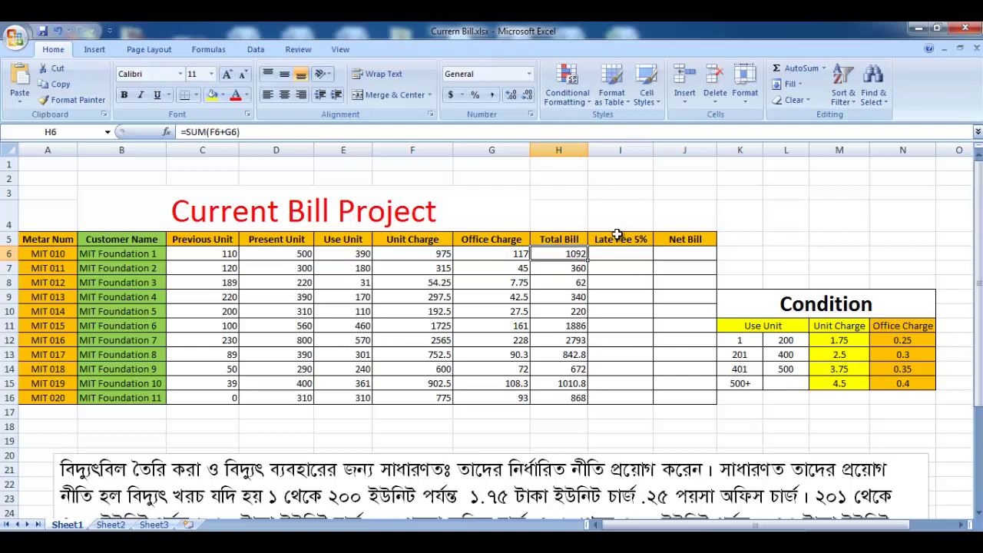
drag(616, 234, 620, 397)
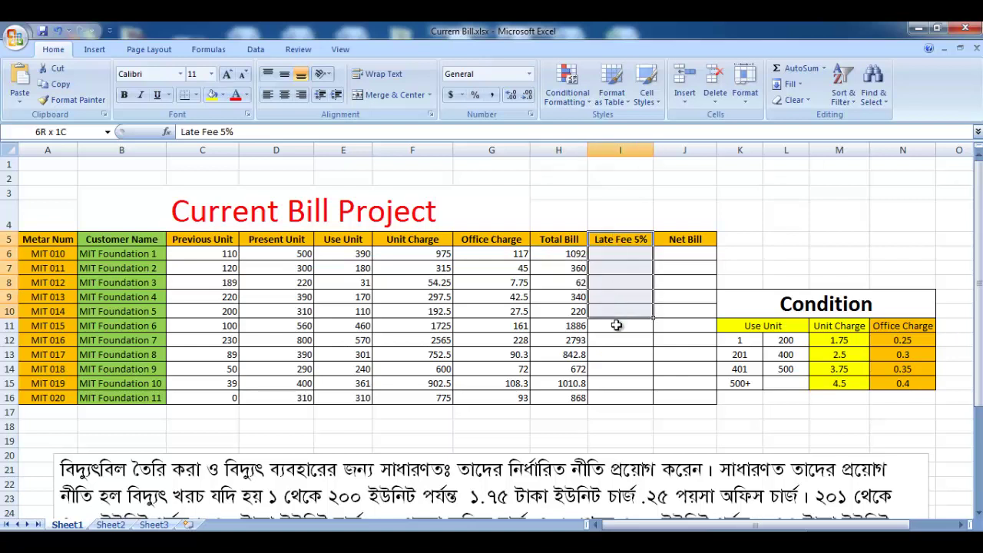
click(622, 257)
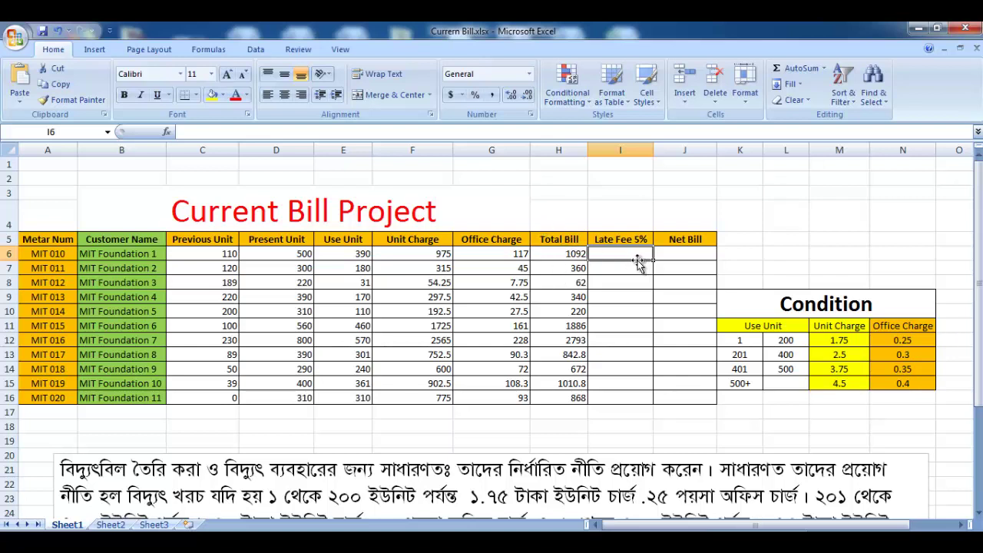
- Enter =SUM(H6*5%) in I6 and fill it down to I16
text(=s)
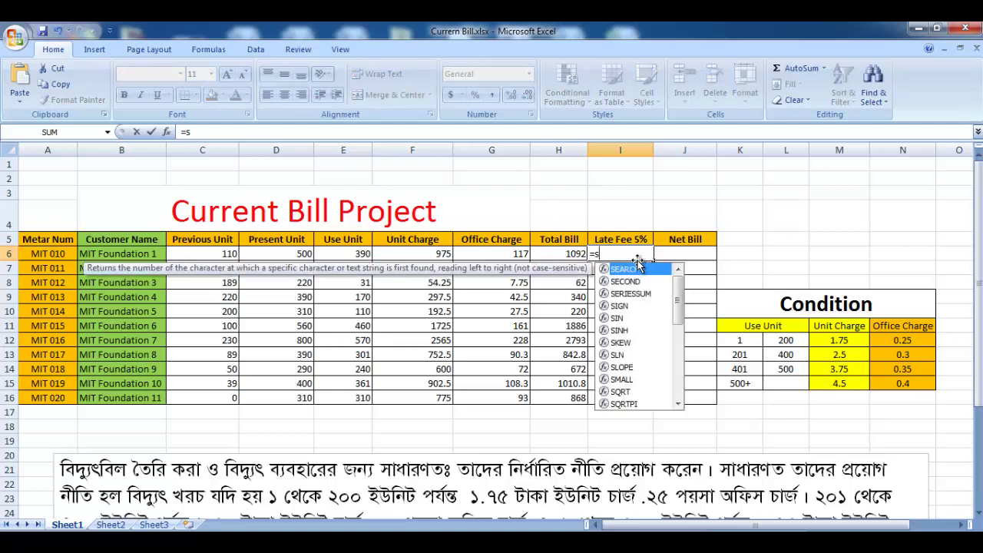
text(um()
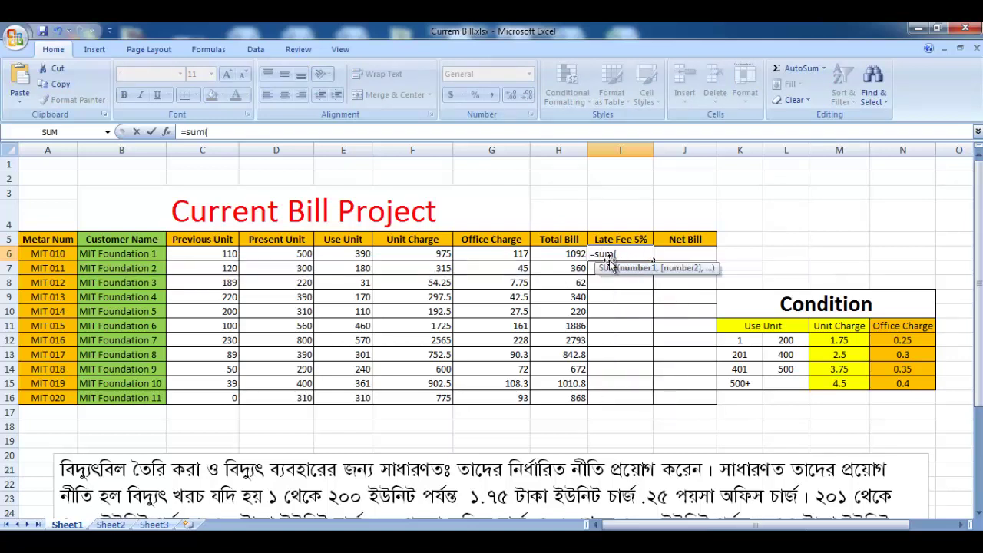
click(565, 256)
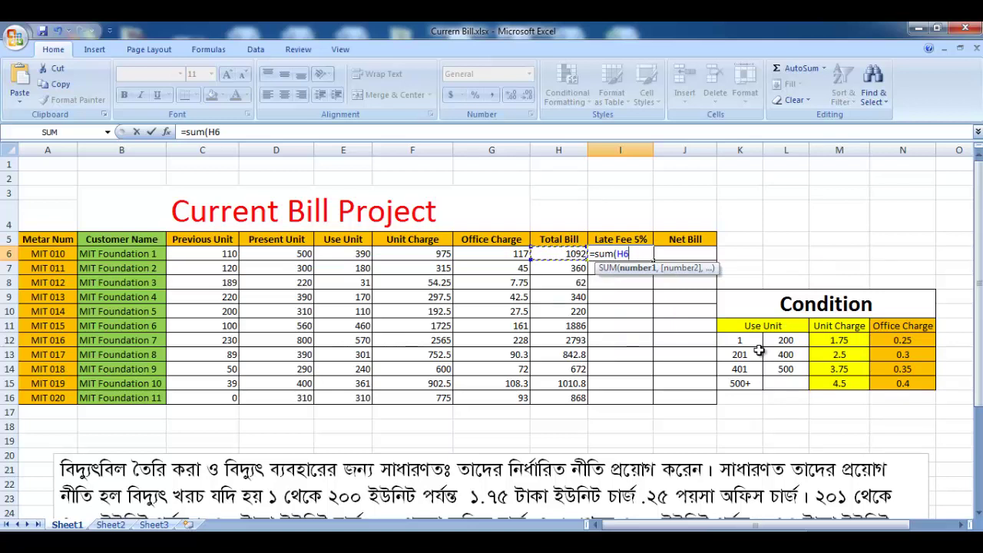
text(*)
text(5%)
text())
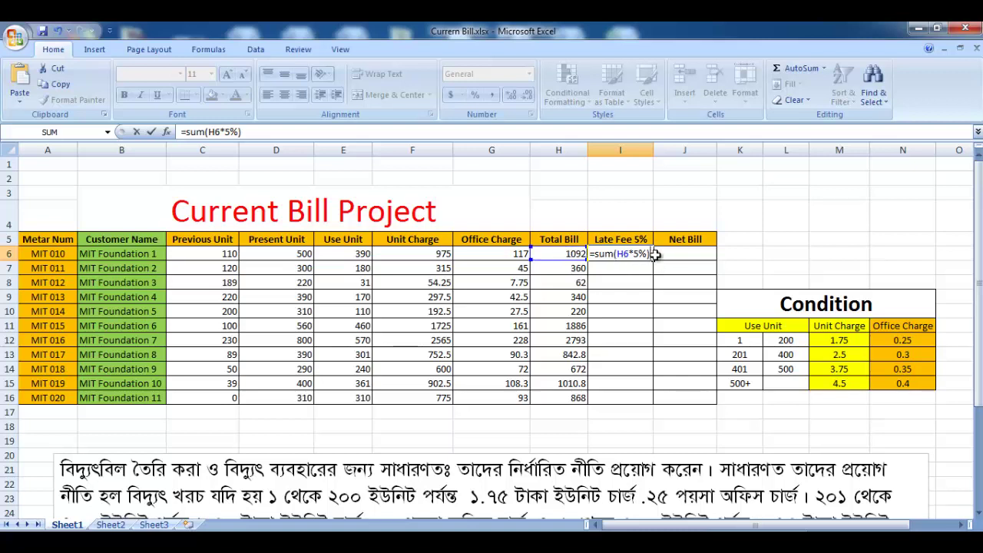
key(Return)
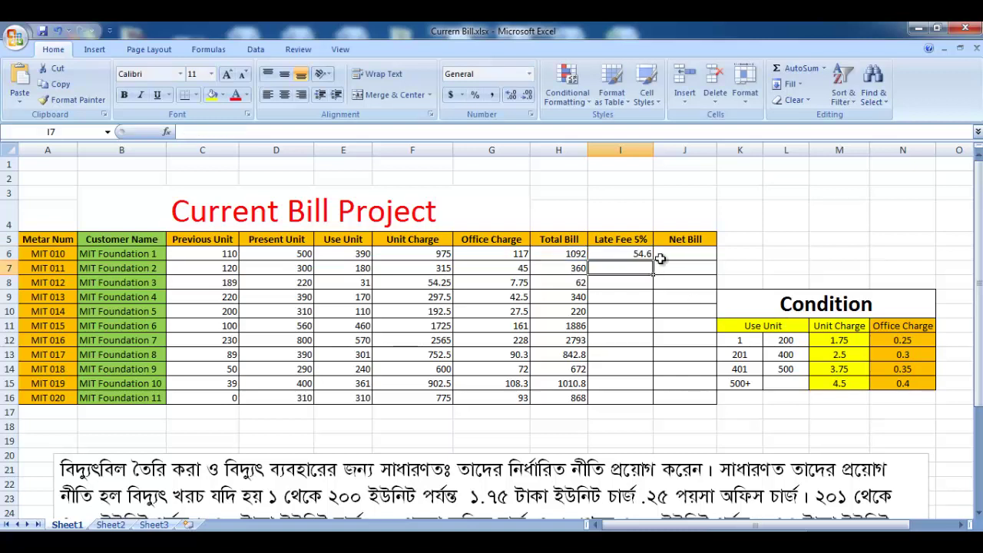
click(568, 255)
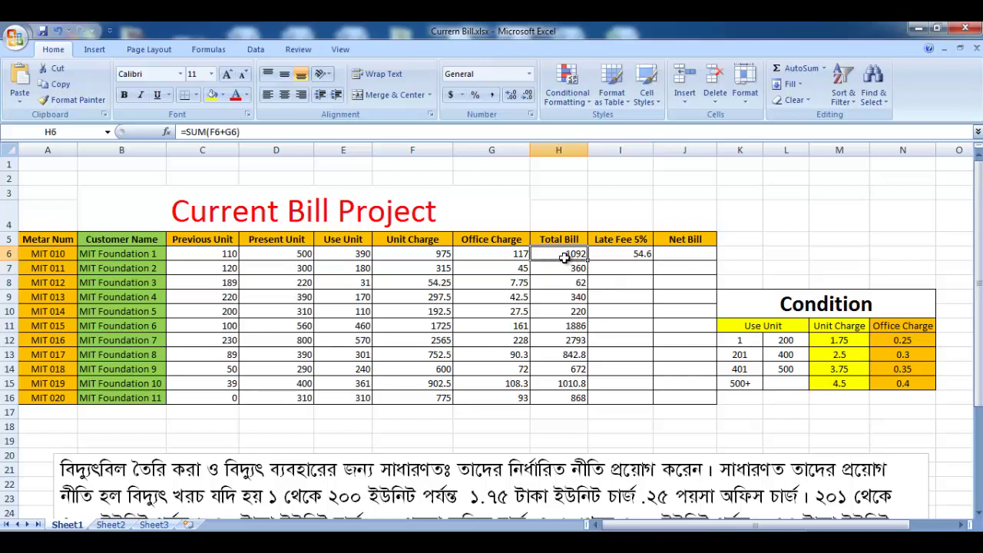
click(645, 261)
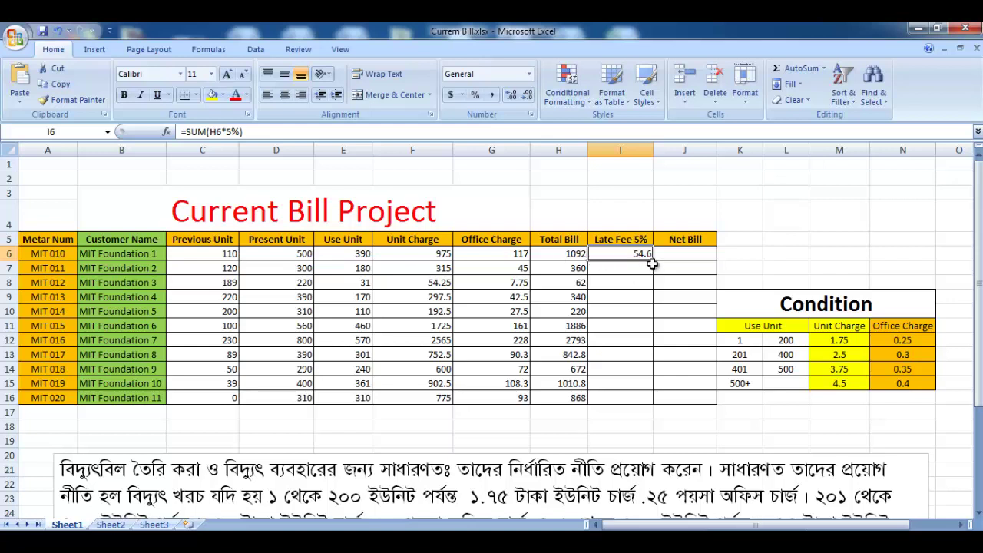
drag(652, 261, 652, 403)
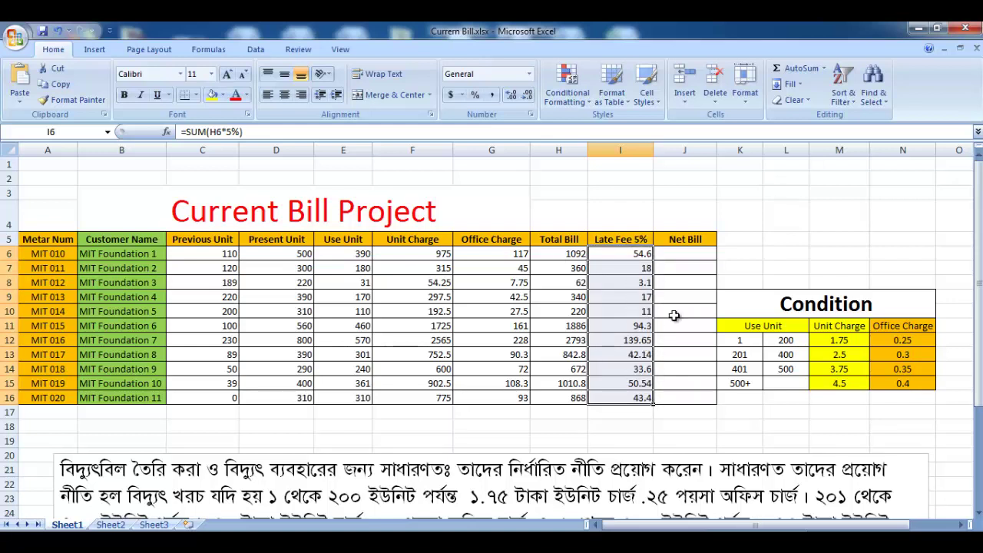
- Enter =SUM(H6+I6) in J6 and fill it down to J16
click(671, 254)
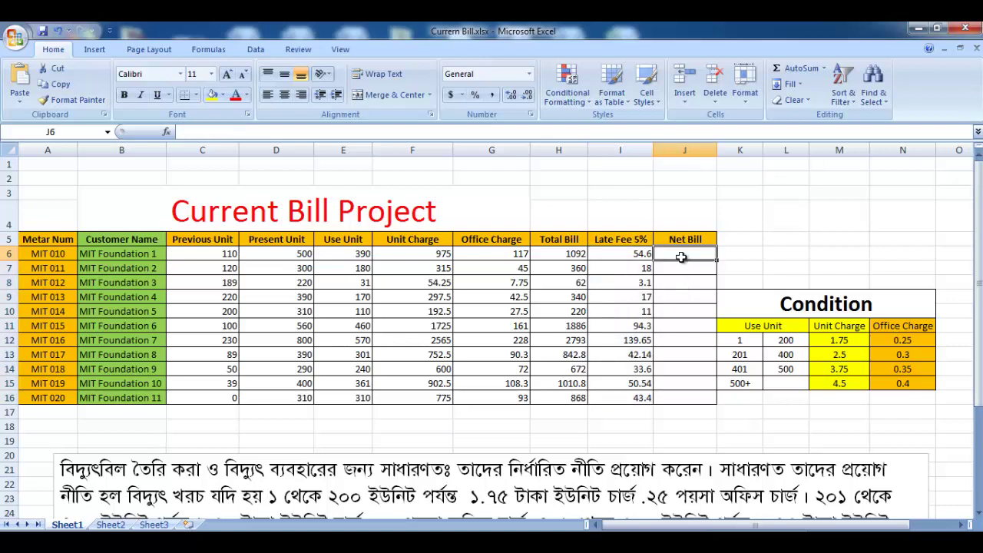
click(565, 255)
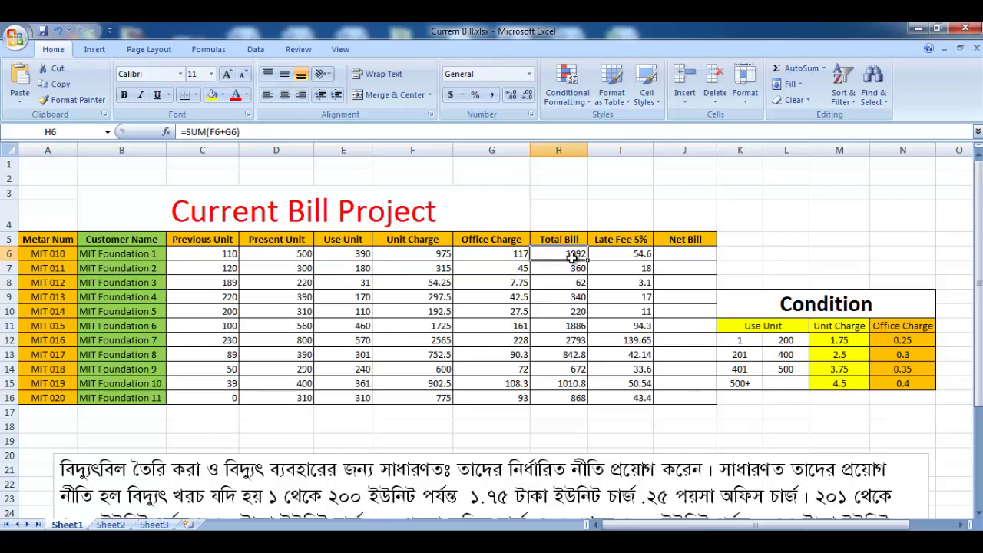
click(620, 254)
click(675, 255)
text(=)
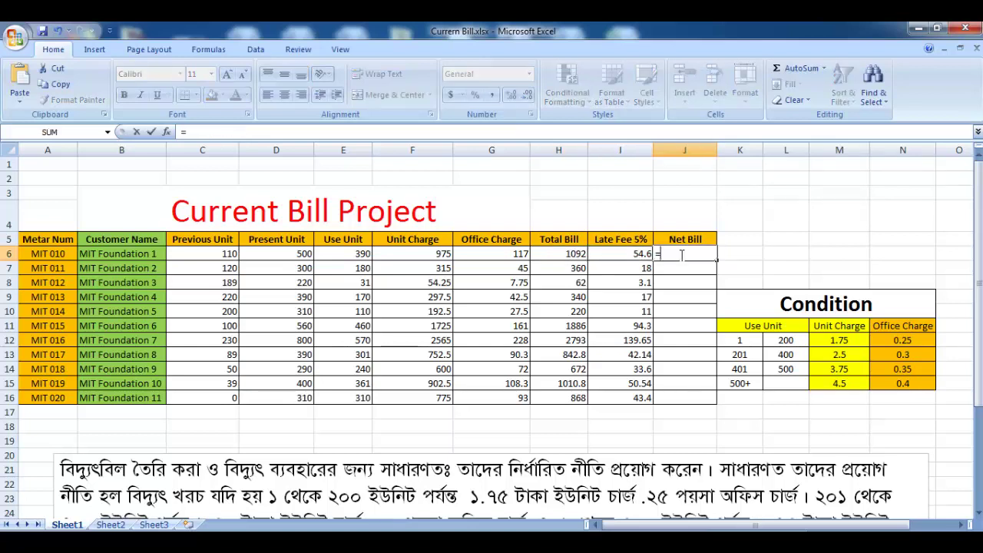
text(sum)
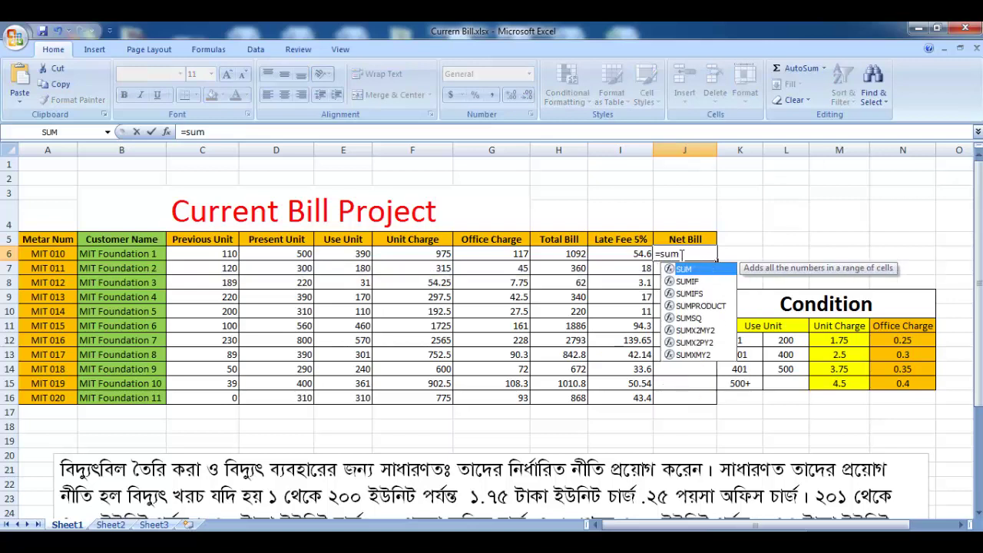
text(()
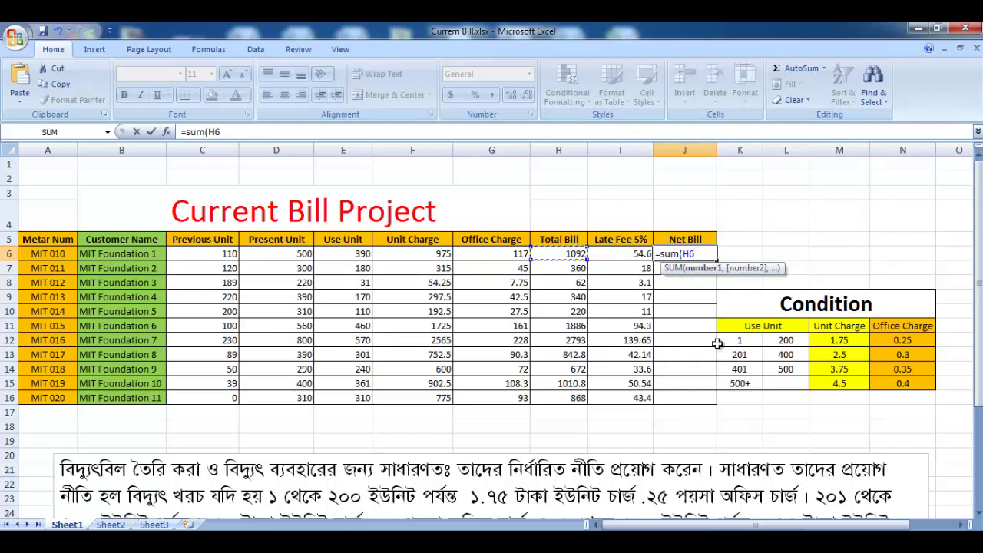
click(639, 256)
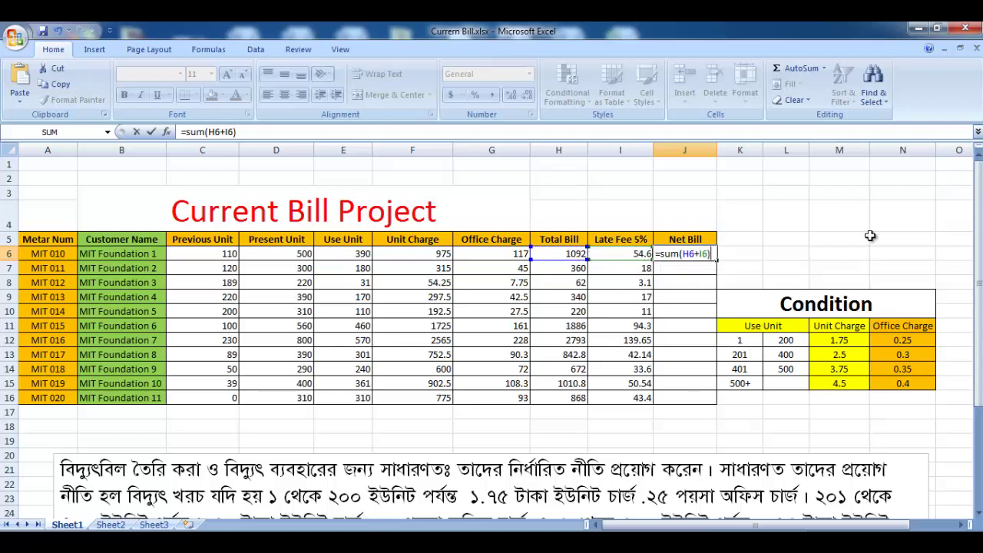
key(Return)
click(683, 256)
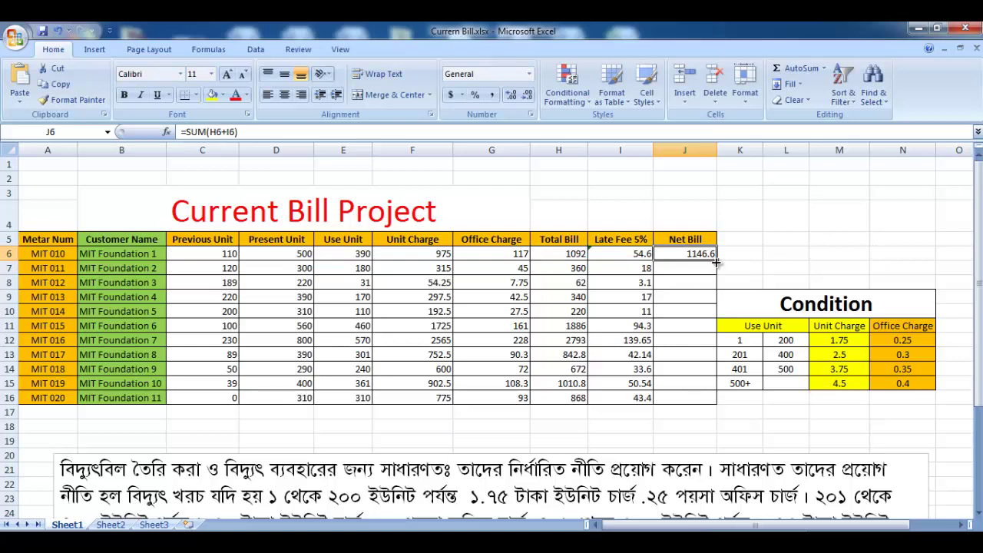
drag(715, 262, 715, 400)
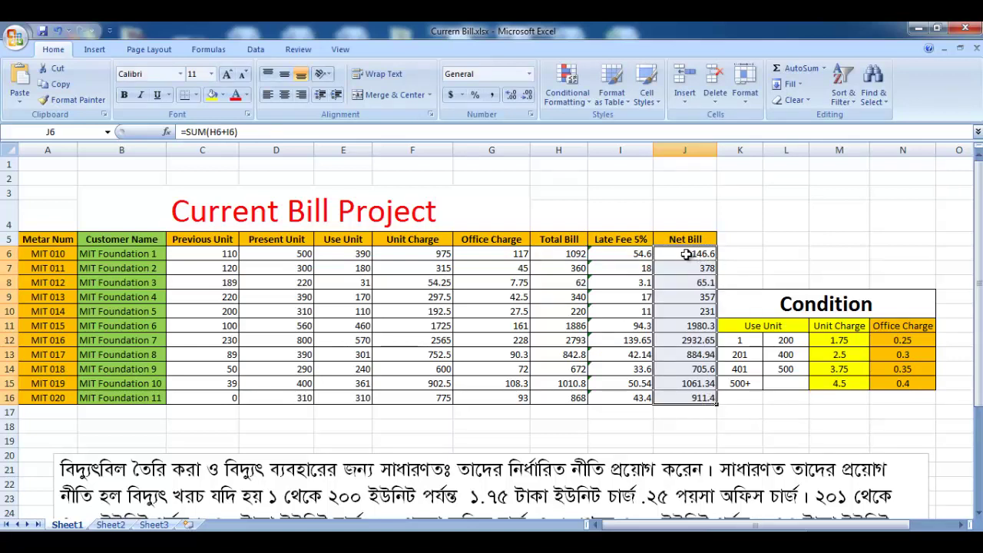
click(686, 254)
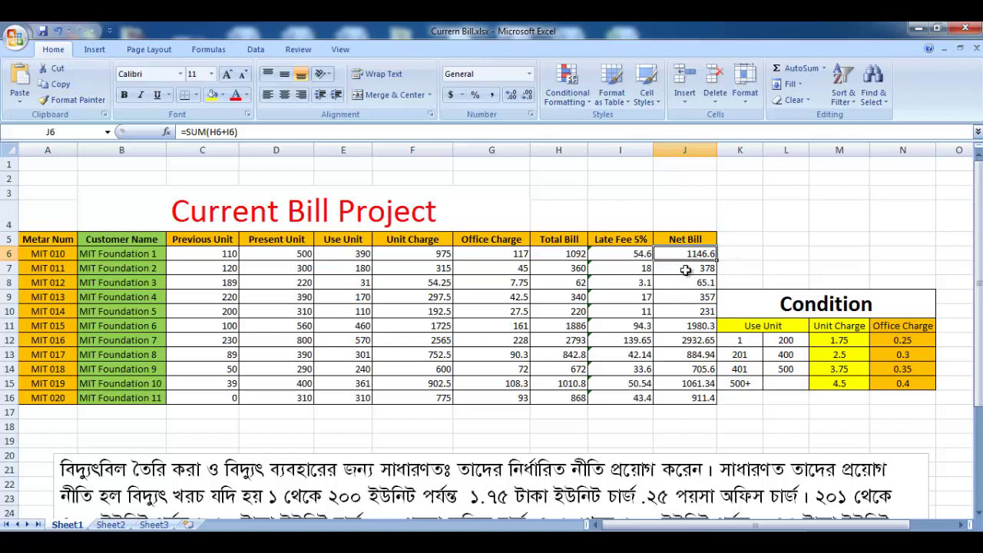
click(635, 256)
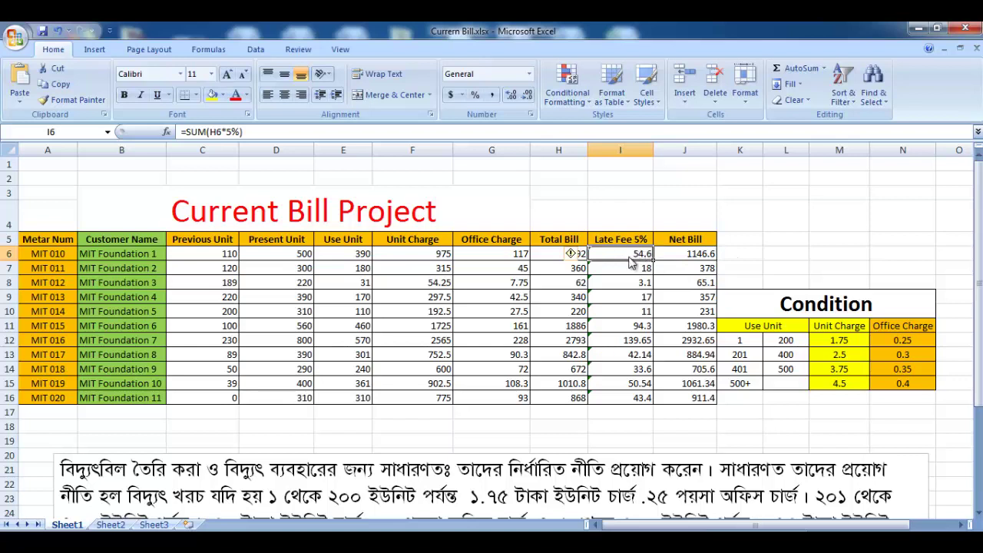
click(554, 259)
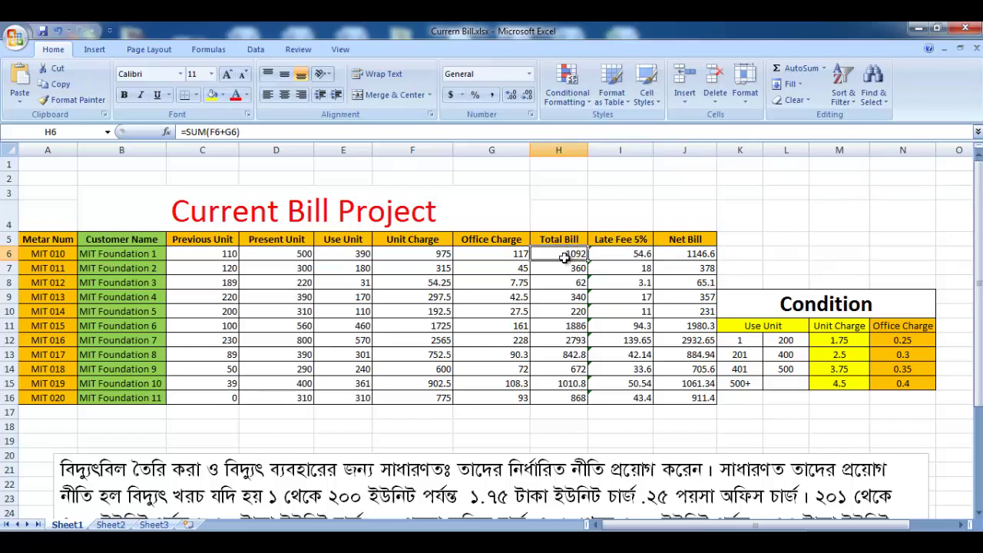
click(638, 256)
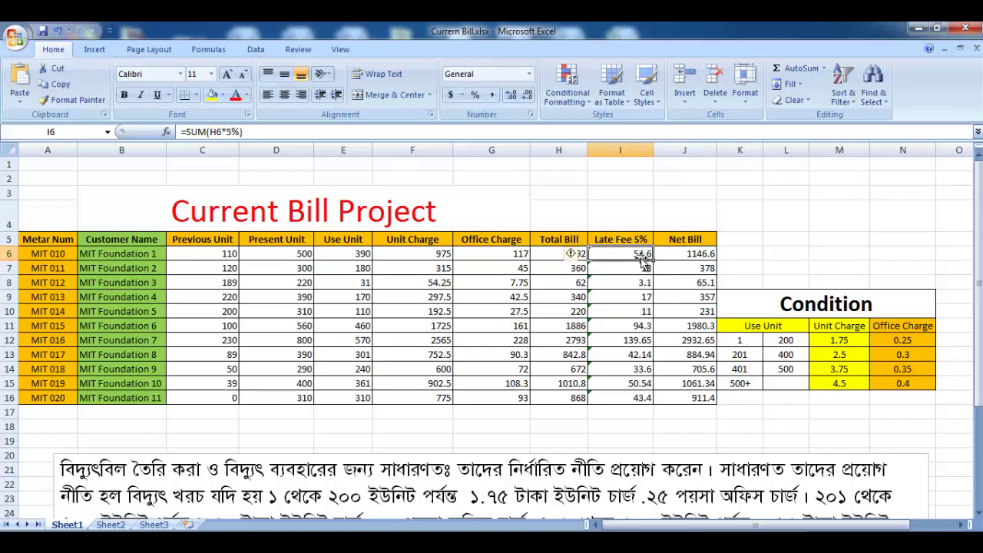
click(692, 255)
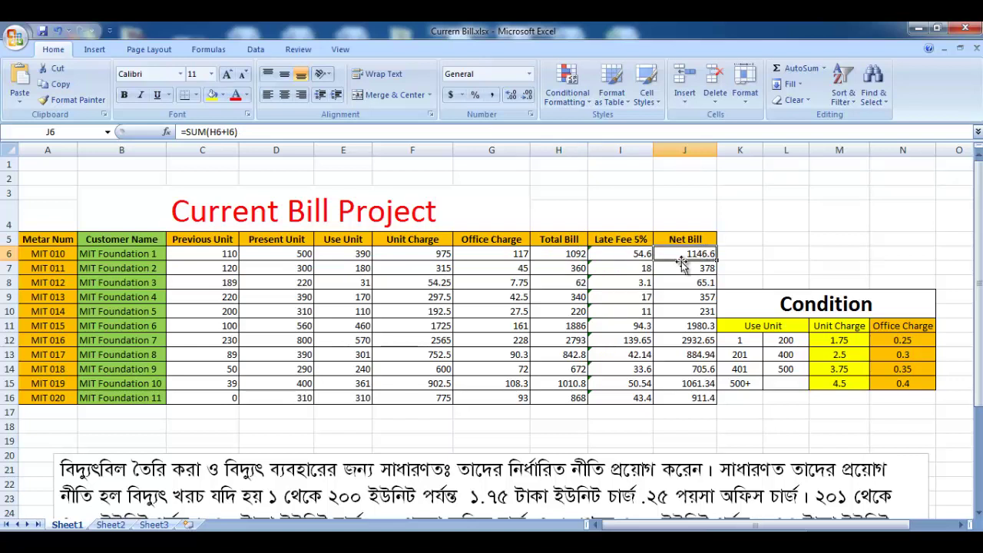
click(566, 251)
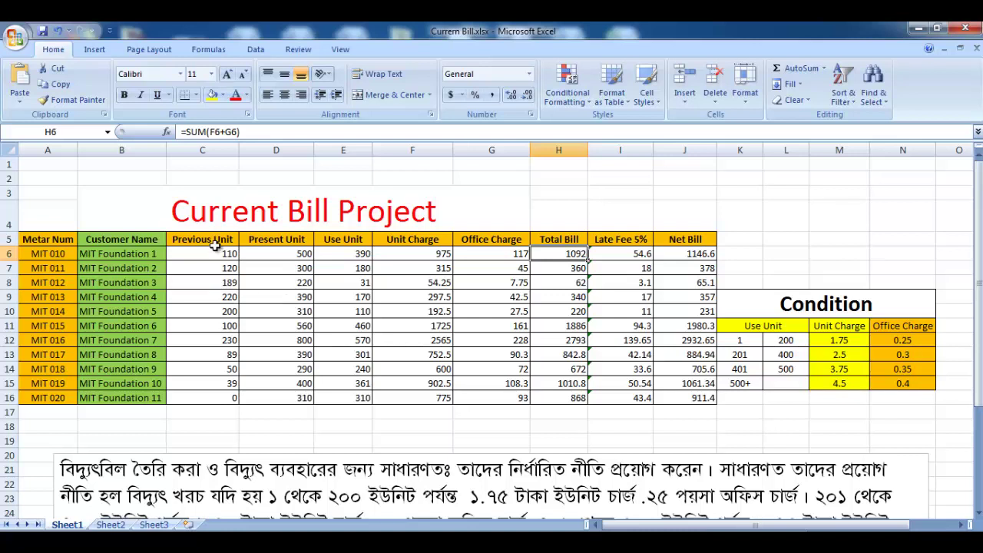
mouse_move(215, 246)
mouse_down()
mouse_move(553, 398)
mouse_move(691, 395)
mouse_up()
click(403, 281)
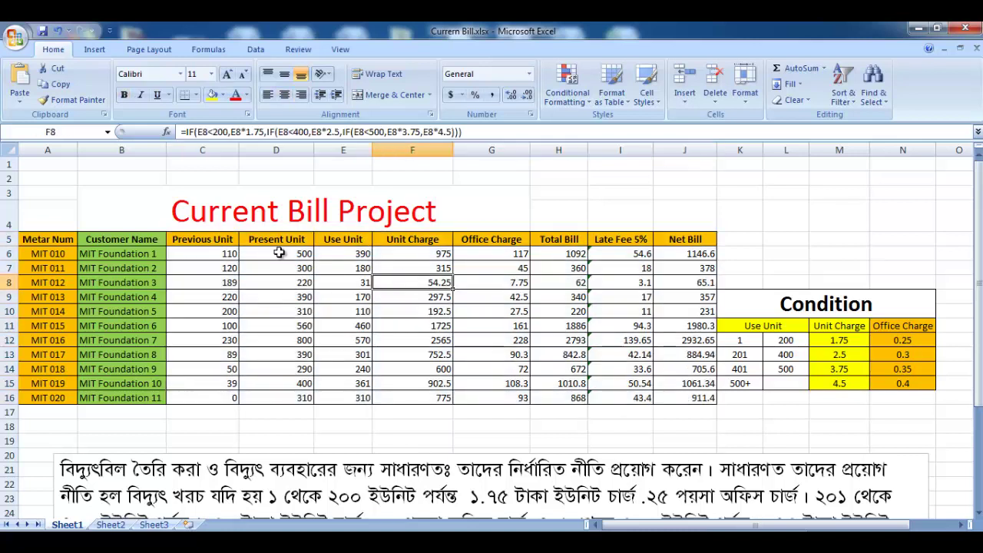
click(278, 253)
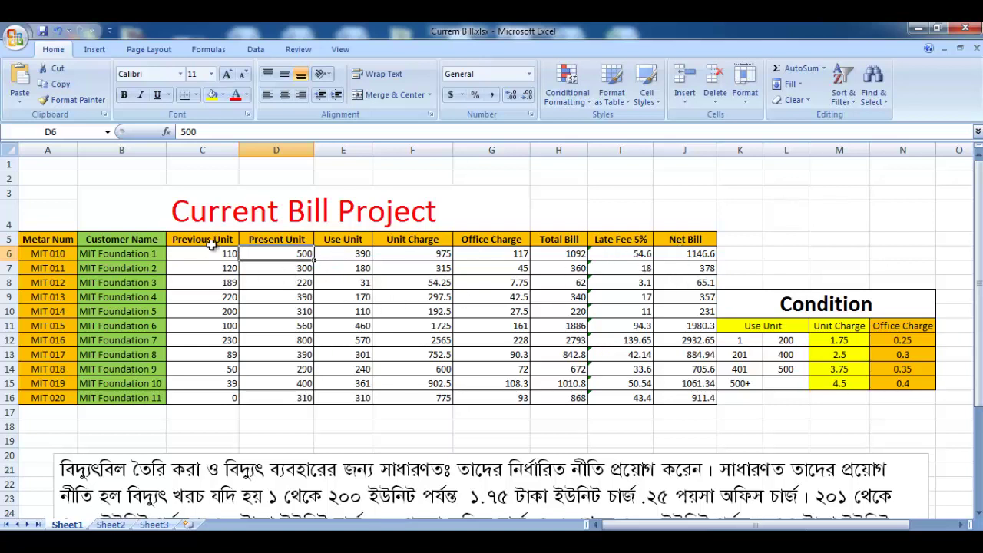
drag(208, 241, 203, 396)
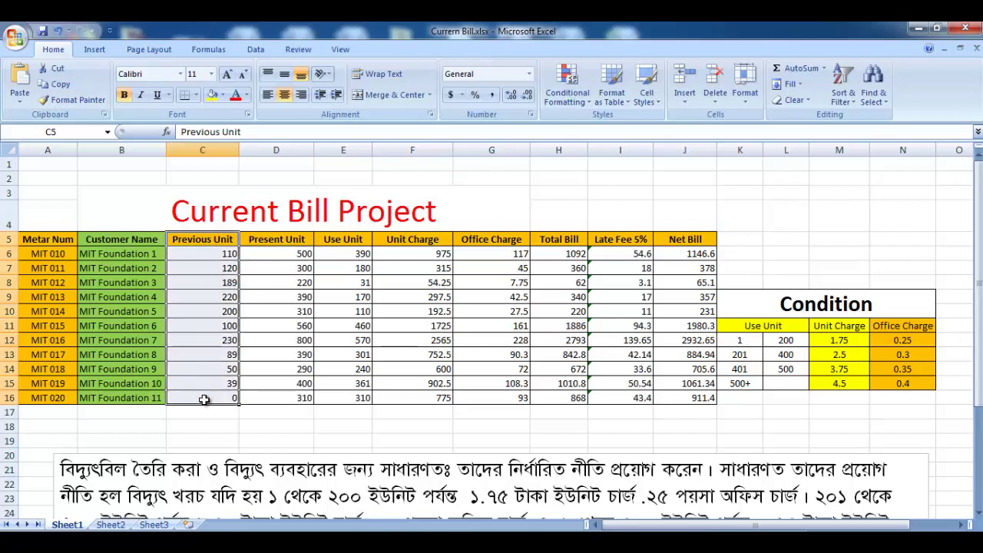
- Middle-align and center C5:C16, center D6:D16, then select D5:D16
click(284, 75)
click(286, 95)
click(286, 95)
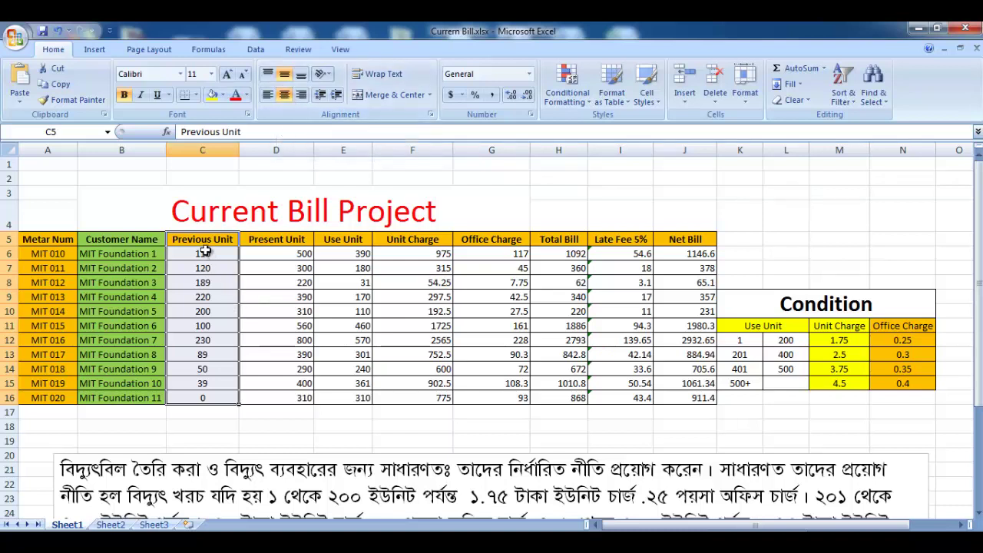
drag(307, 256, 303, 398)
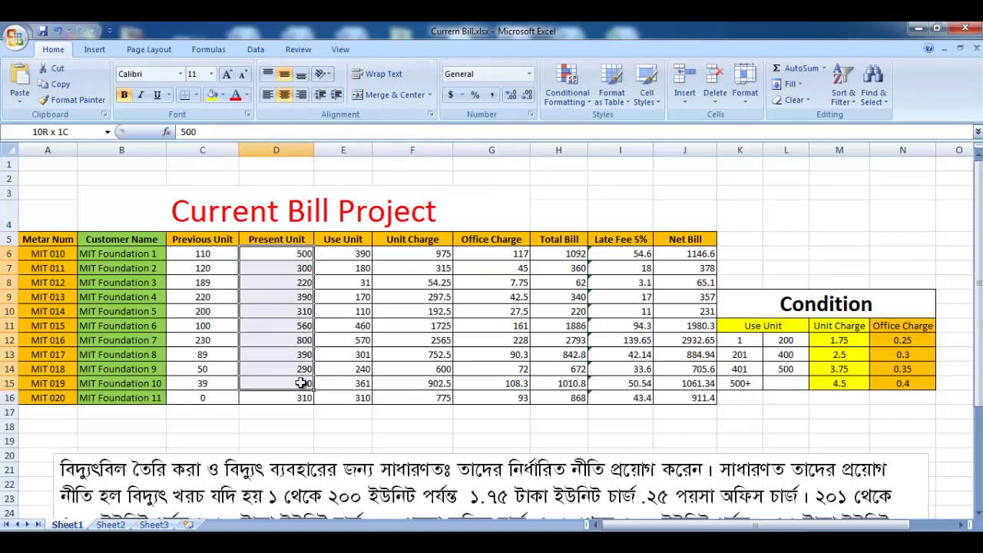
click(284, 95)
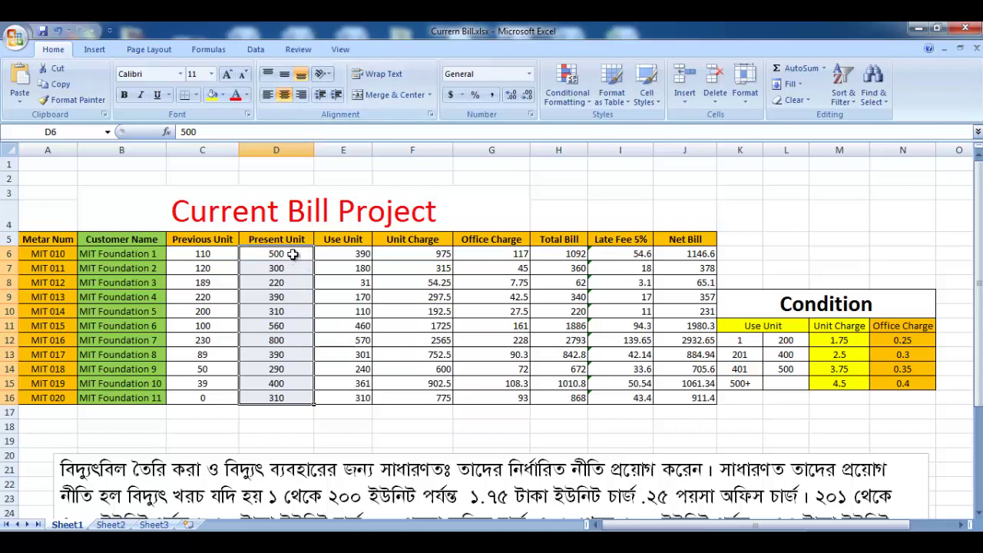
drag(293, 240, 294, 399)
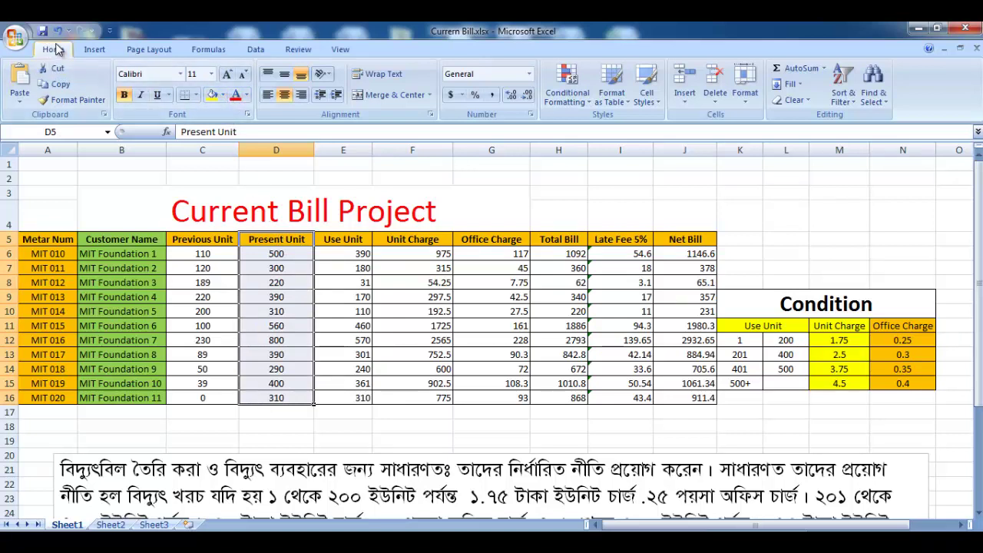
- Apply a light orange Fill Color to the selected Present Unit range D5:D16
click(223, 96)
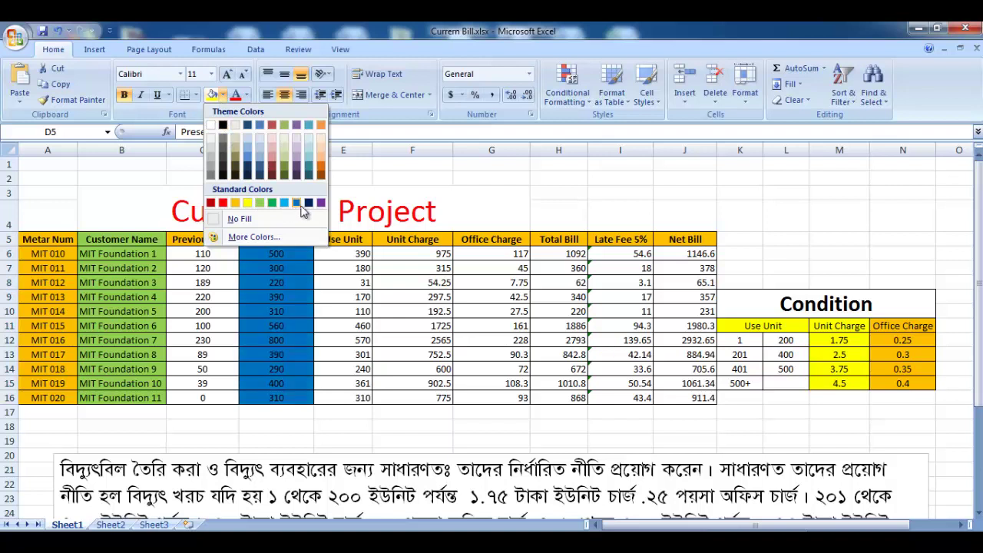
click(319, 156)
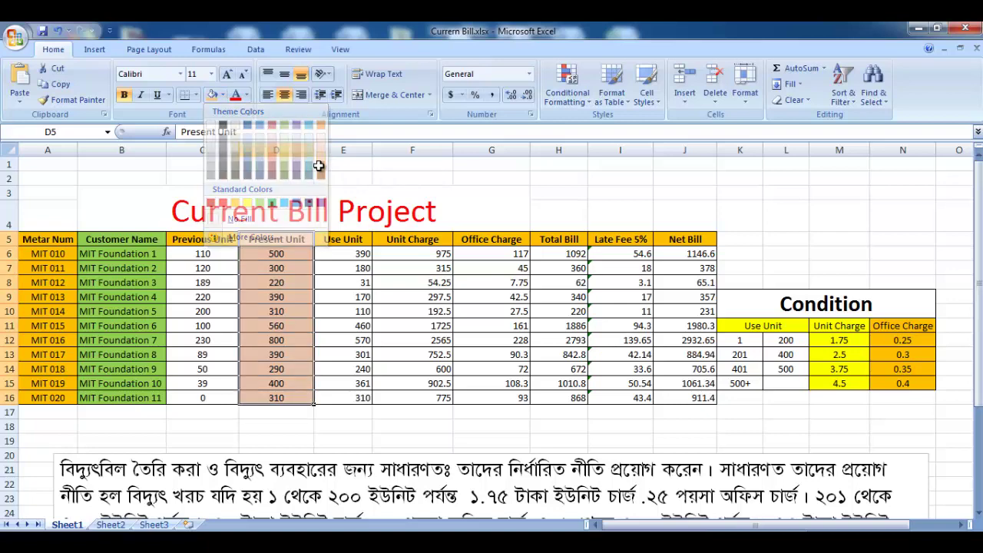
click(367, 284)
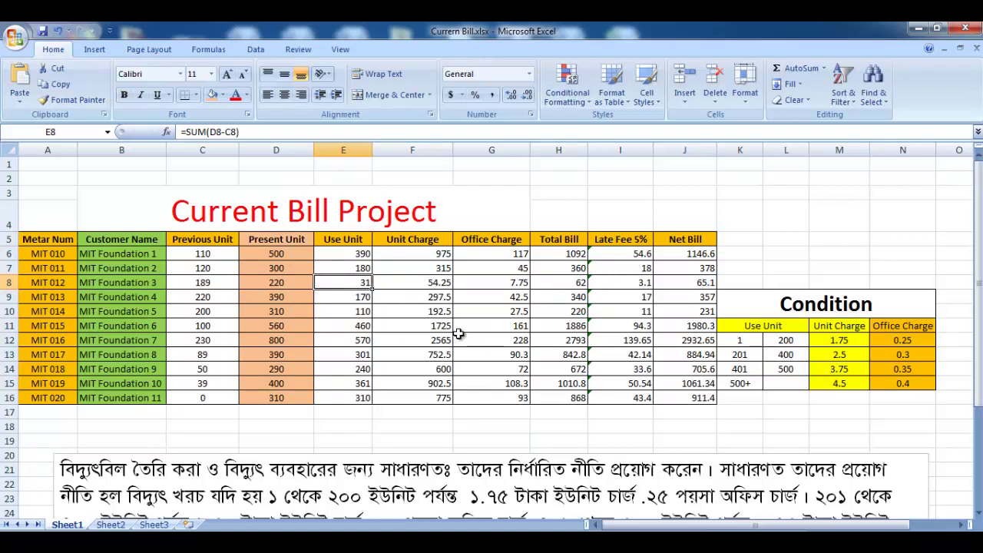
click(486, 274)
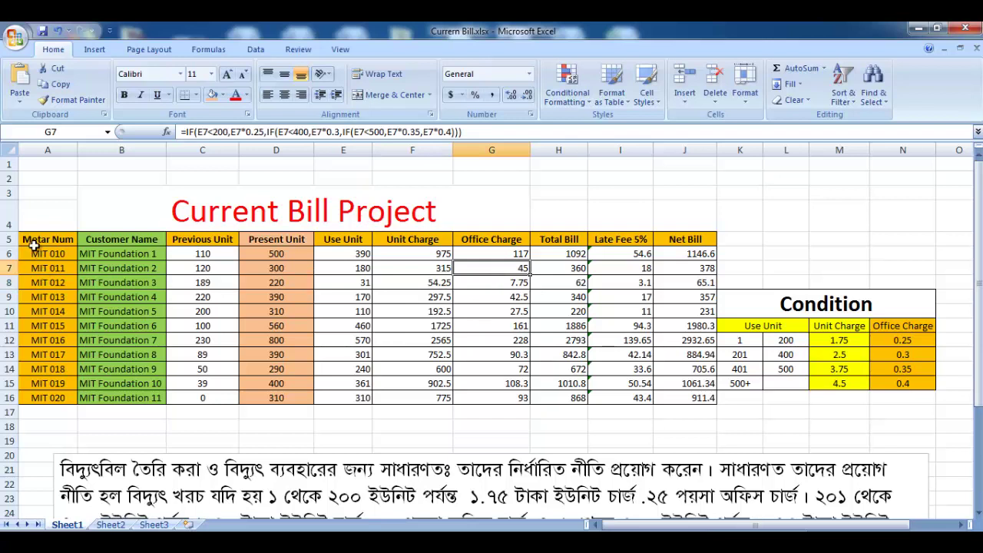
drag(604, 527, 605, 526)
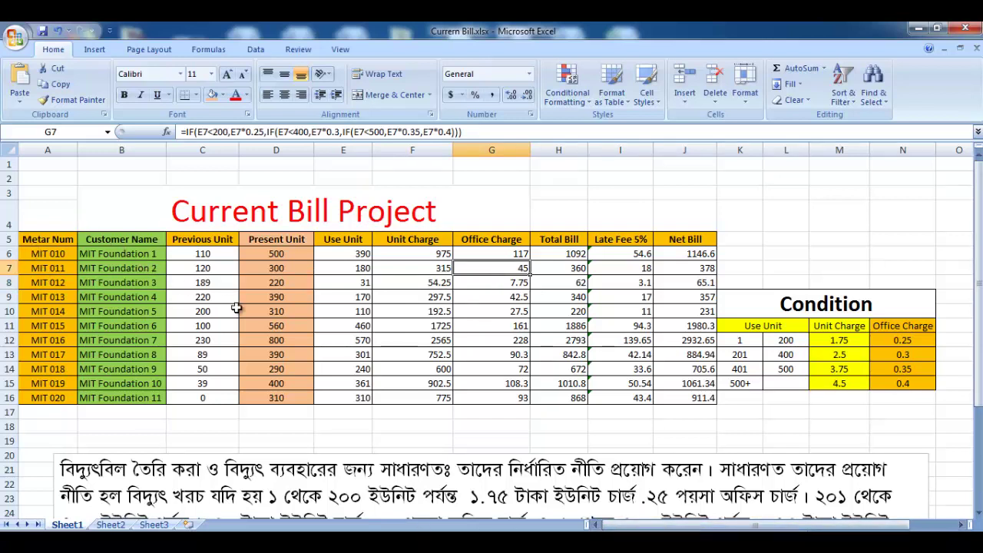